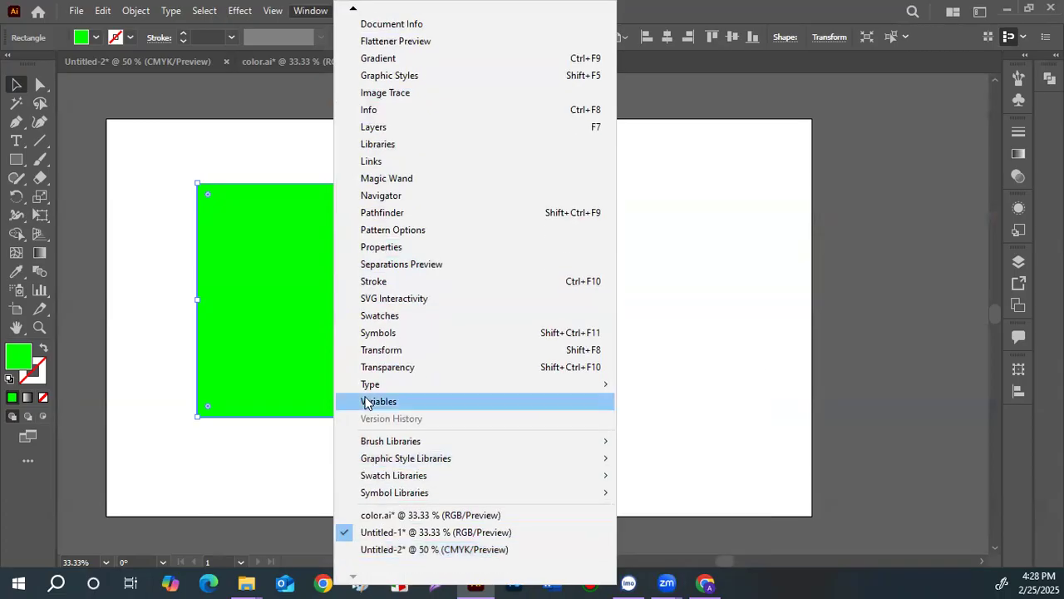
- Show the Gradient panel on its own as an enlarged floating panel beside the rectangle and close the Stroke and Transparency panel group
left_click(389, 59)
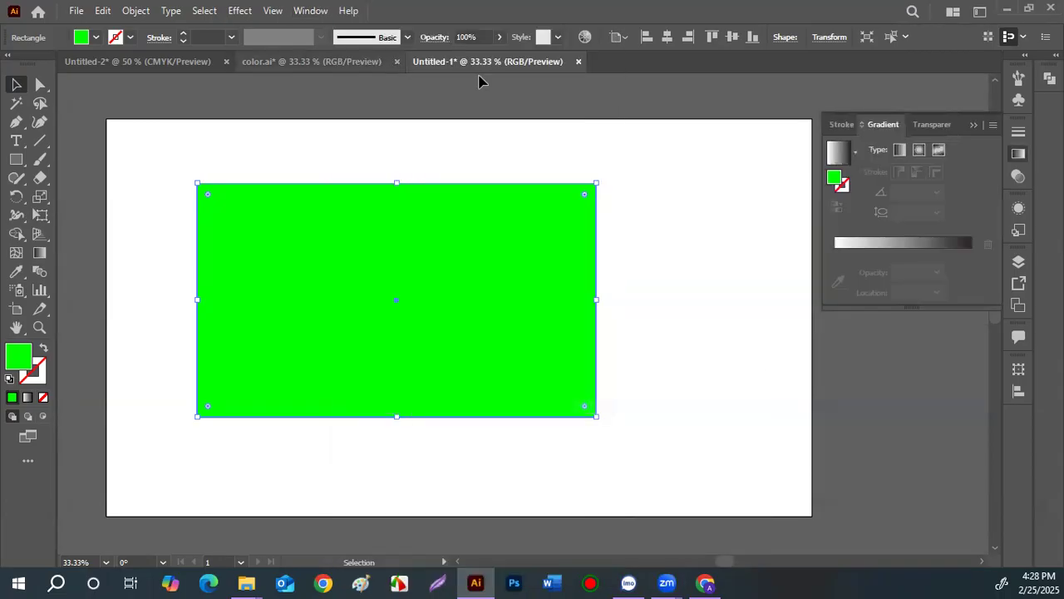
left_click(993, 127)
left_click(917, 133)
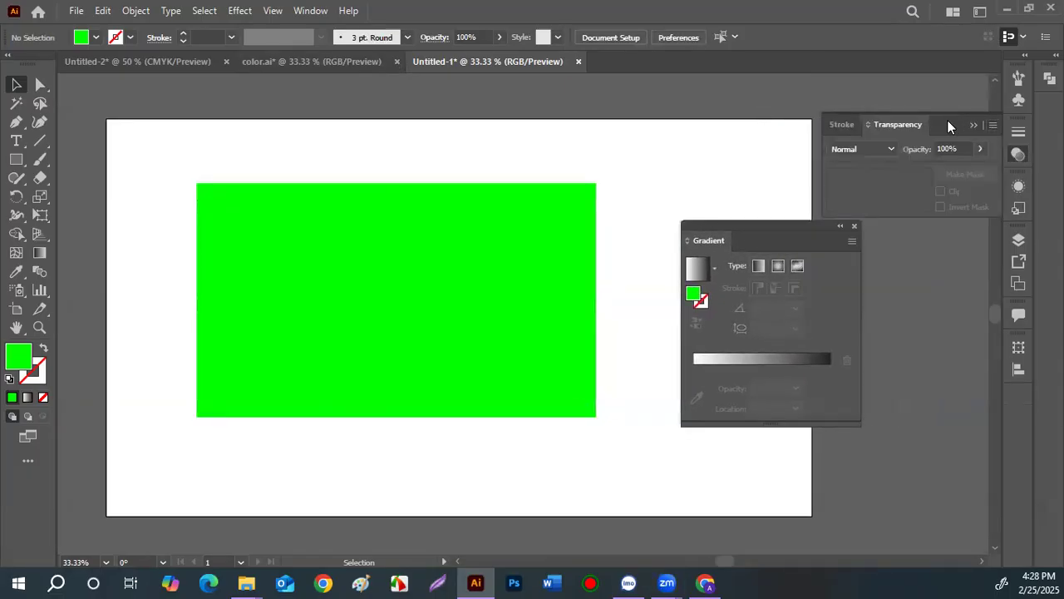
left_click_drag(948, 124, 598, 145)
left_click(647, 132)
left_click_drag(762, 227, 758, 120)
left_click_drag(810, 319, 834, 460)
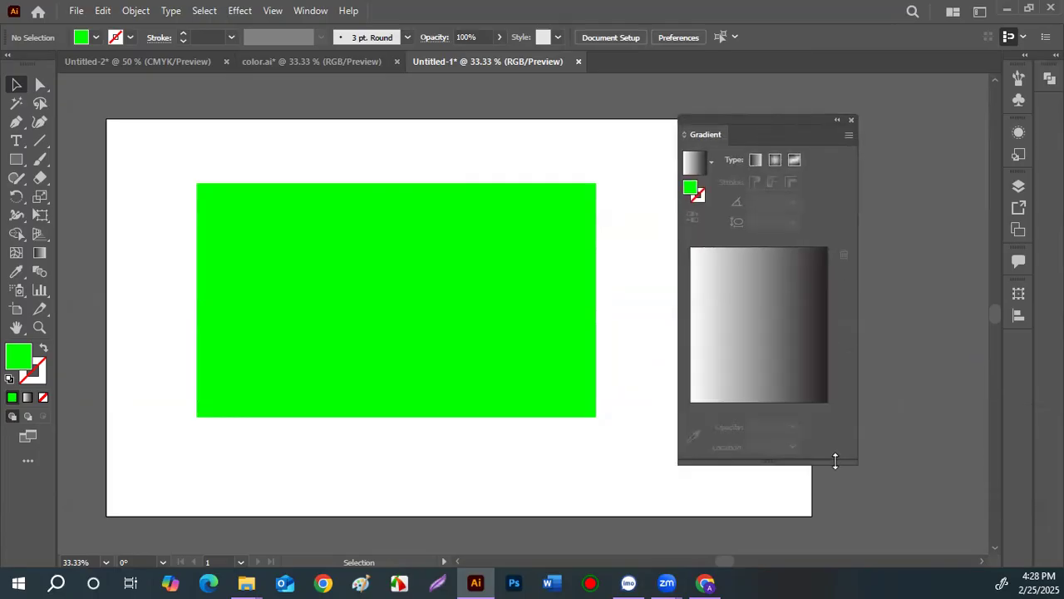
left_click_drag(769, 124, 832, 138)
- Apply a linear gradient to the green rectangle, with a green stop about midway between the white and black stops
left_click(450, 287)
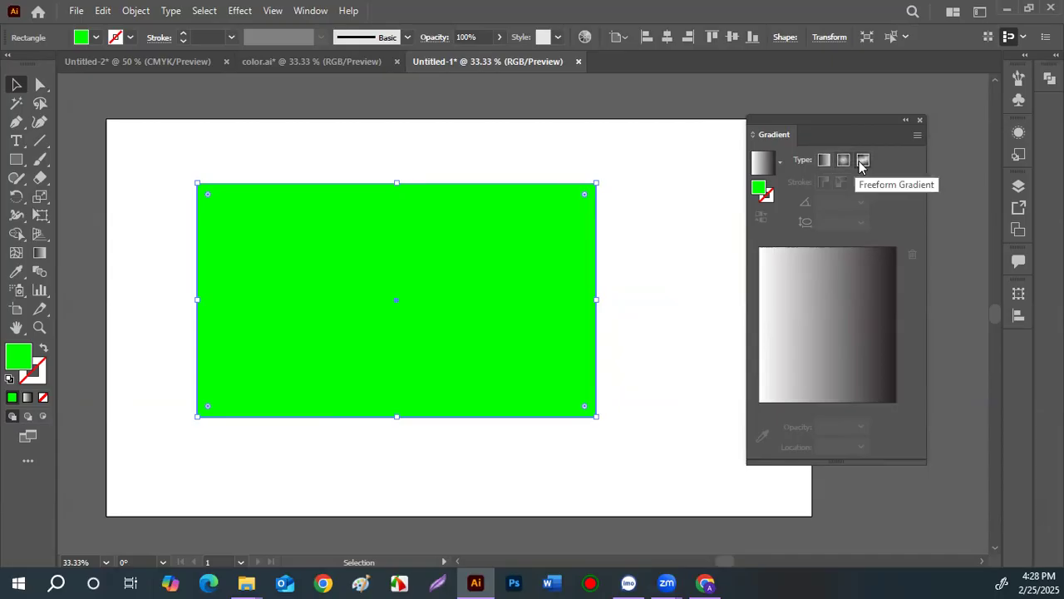
left_click(615, 278)
left_click(347, 285)
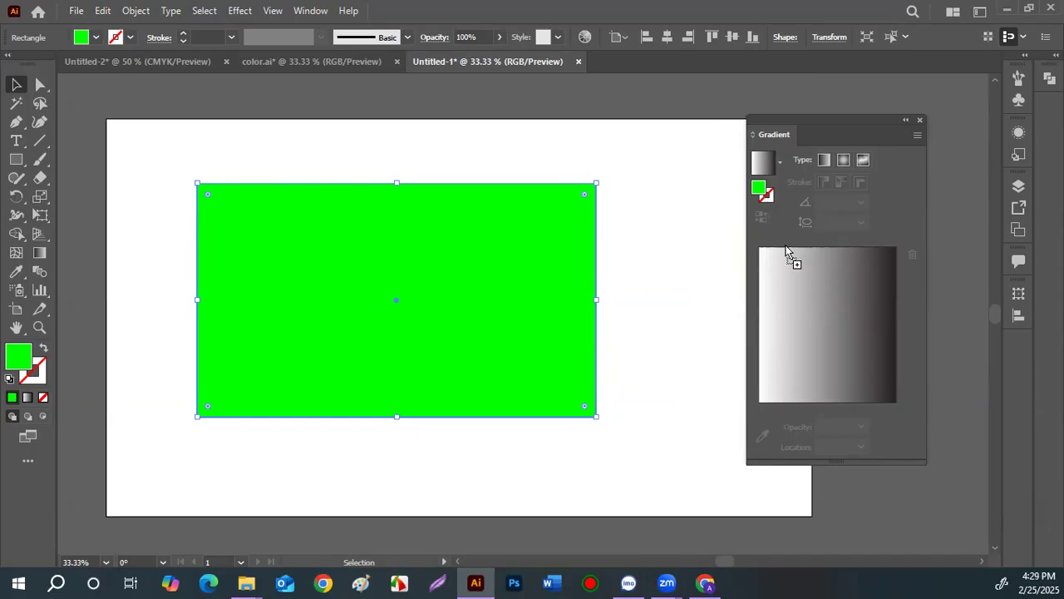
left_click(800, 299)
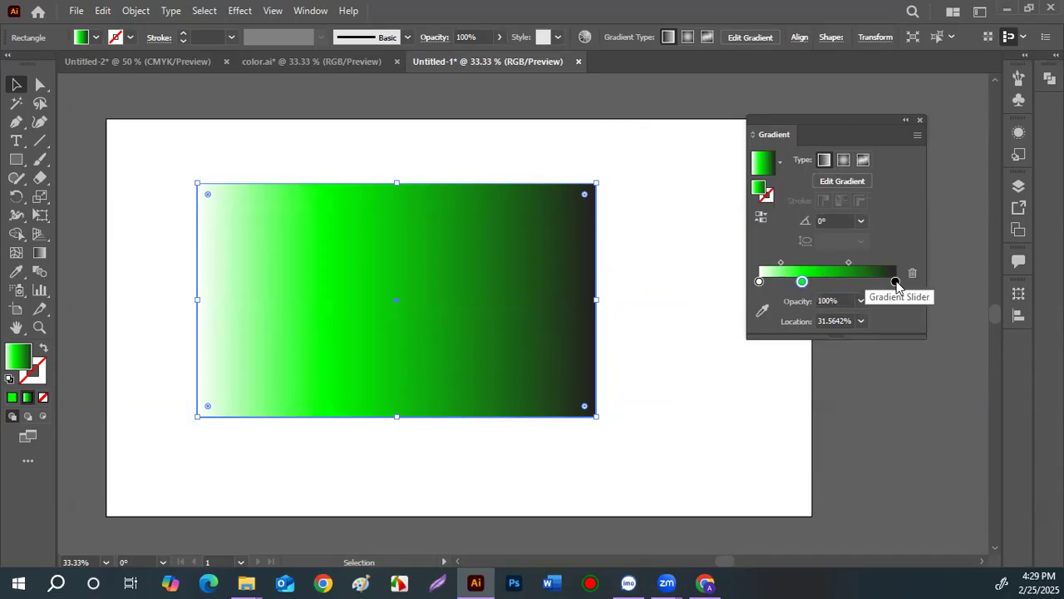
left_click_drag(801, 282, 783, 262)
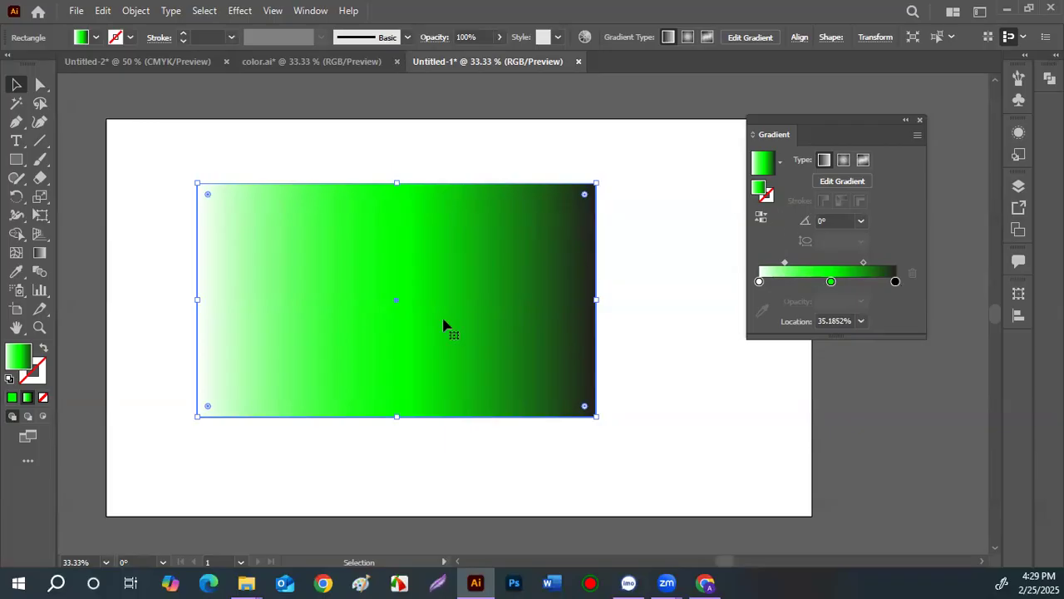
left_click_drag(757, 188, 830, 284)
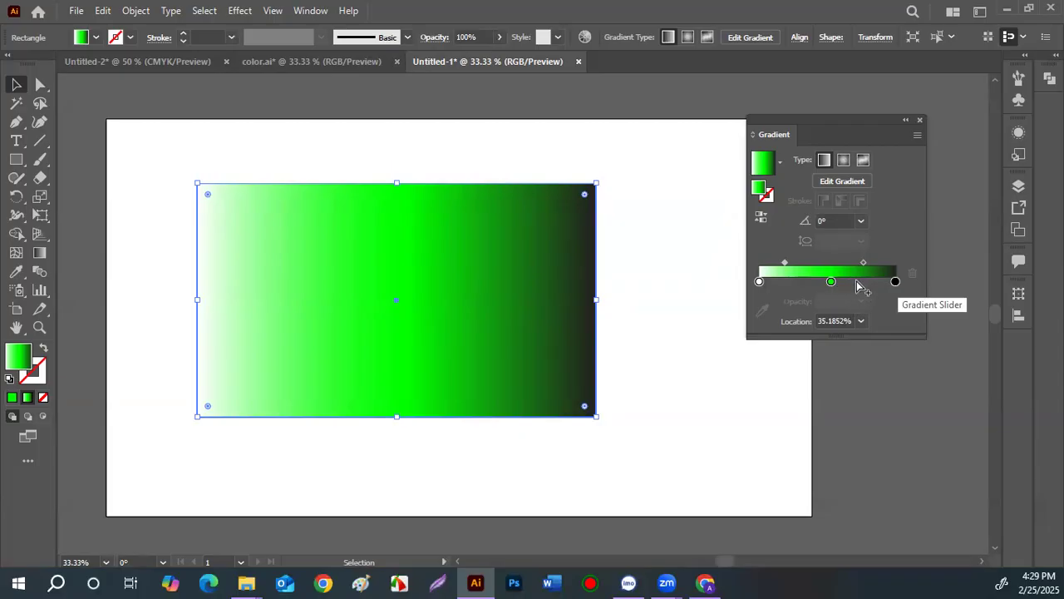
- Delete the gradient's black stop and move the green stop to the 100% location
left_click(895, 281)
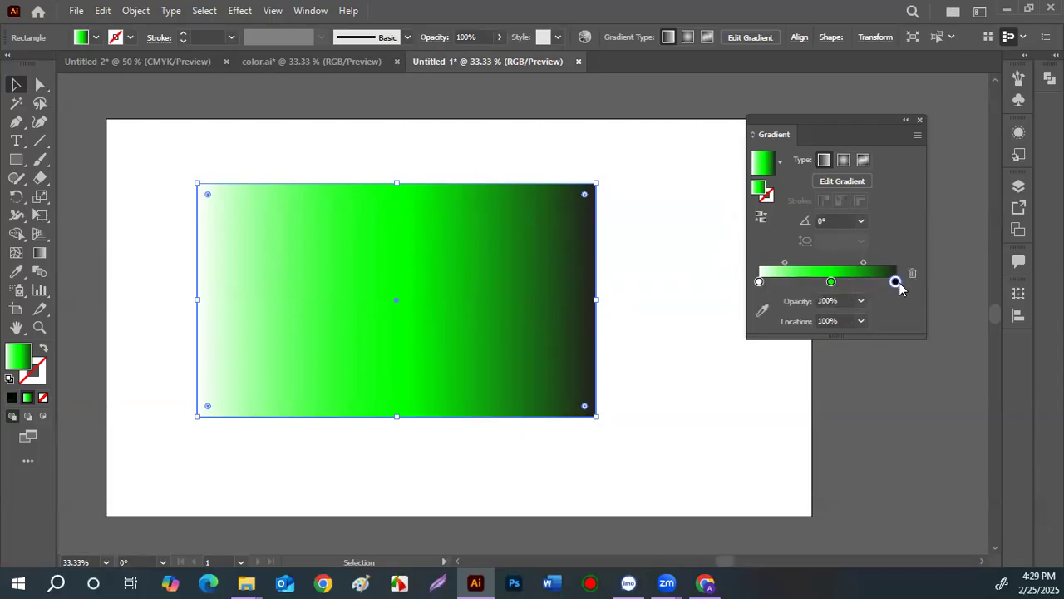
left_click(912, 274)
left_click_drag(830, 281, 895, 281)
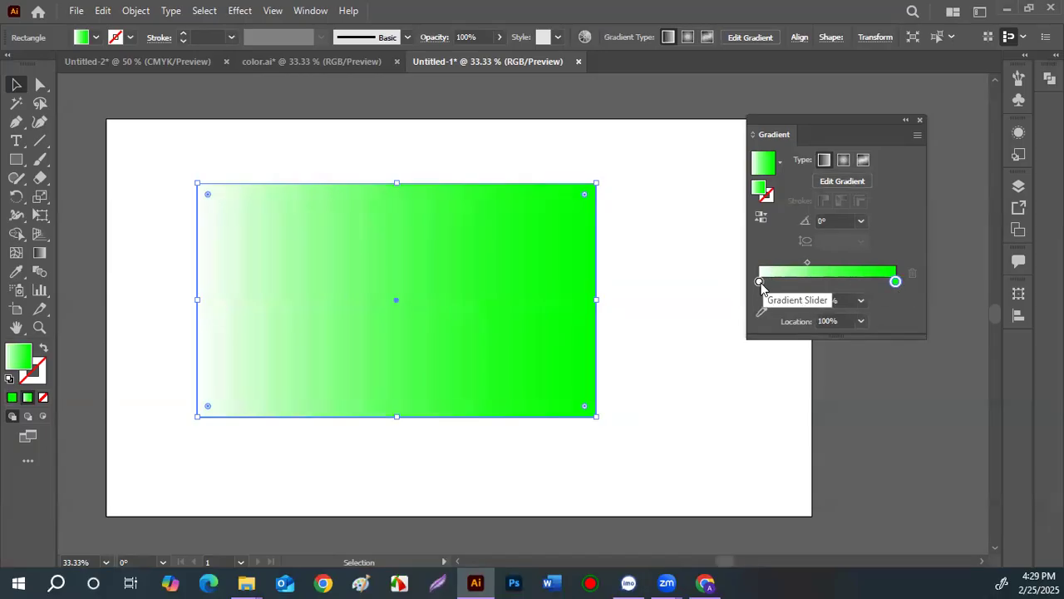
- Try to recolour the white gradient stop to orange ff9933 in the Color Picker
left_click(758, 281)
left_click(763, 314)
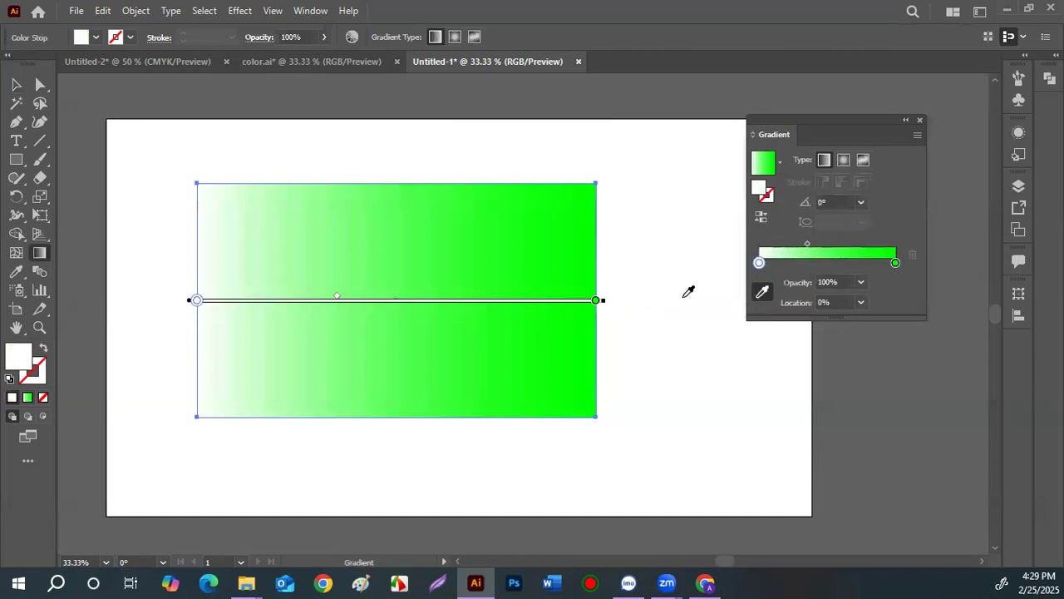
double_click(20, 358)
left_click(305, 298)
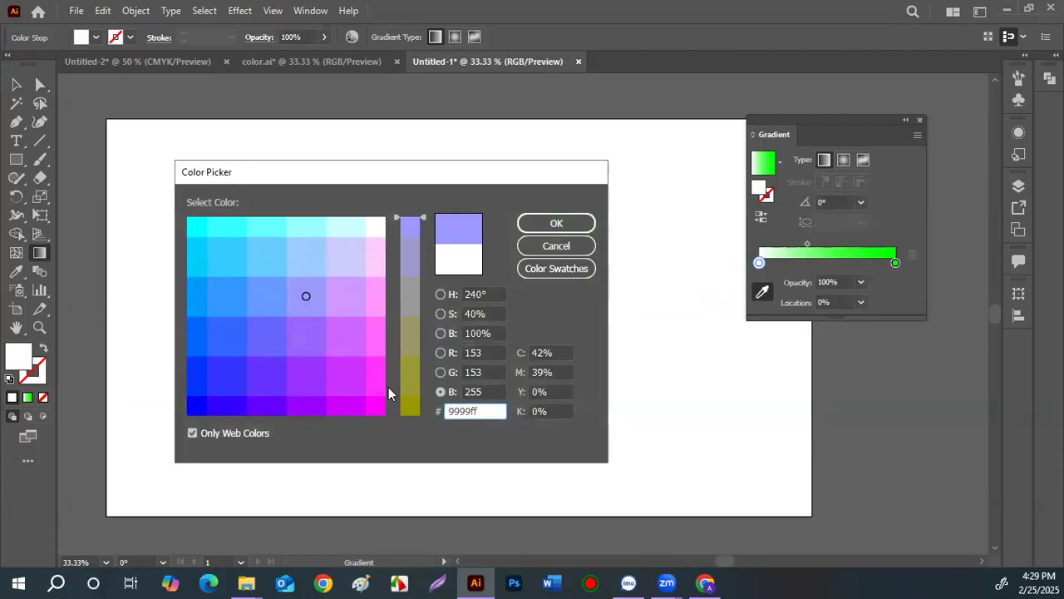
left_click(407, 376)
left_click(379, 297)
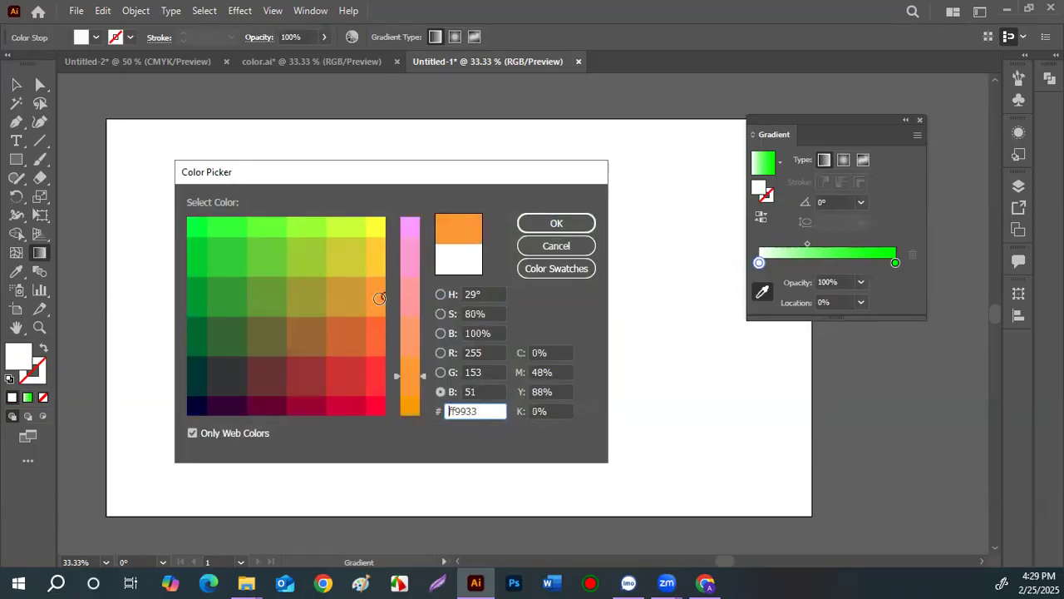
left_click(556, 223)
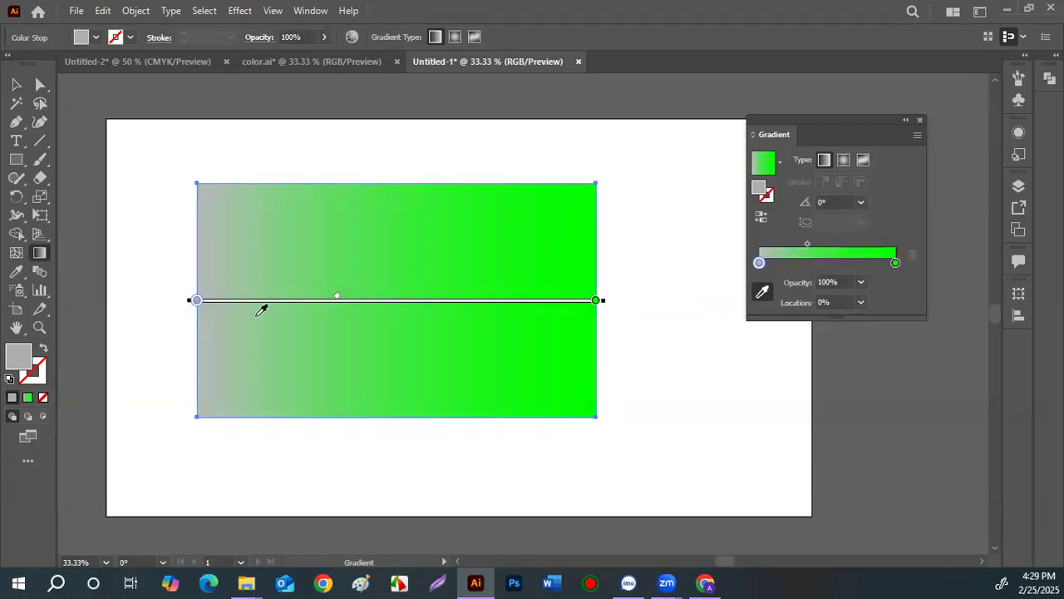
double_click(18, 356)
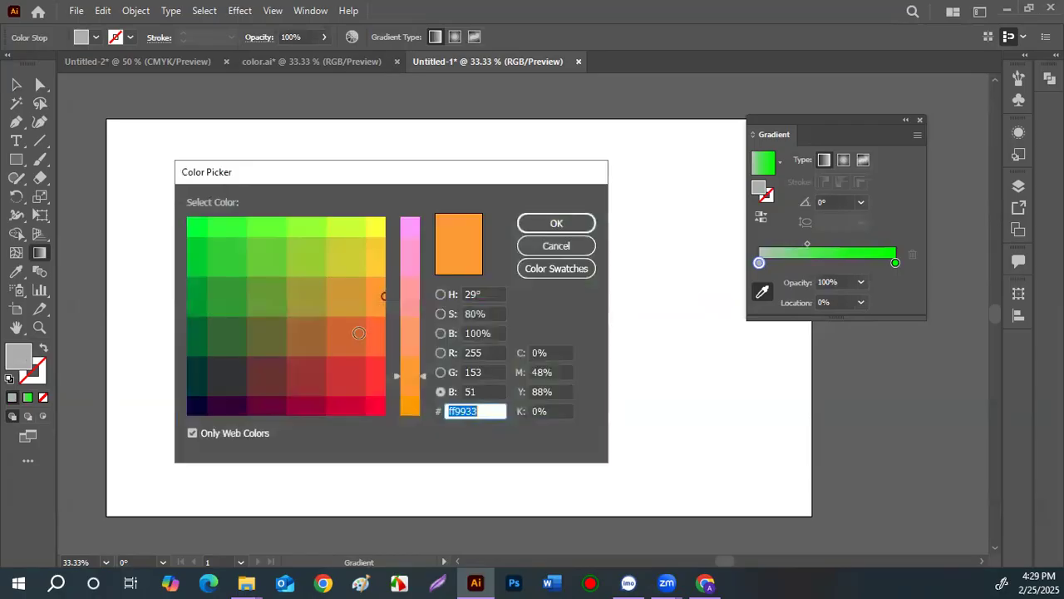
left_click(557, 246)
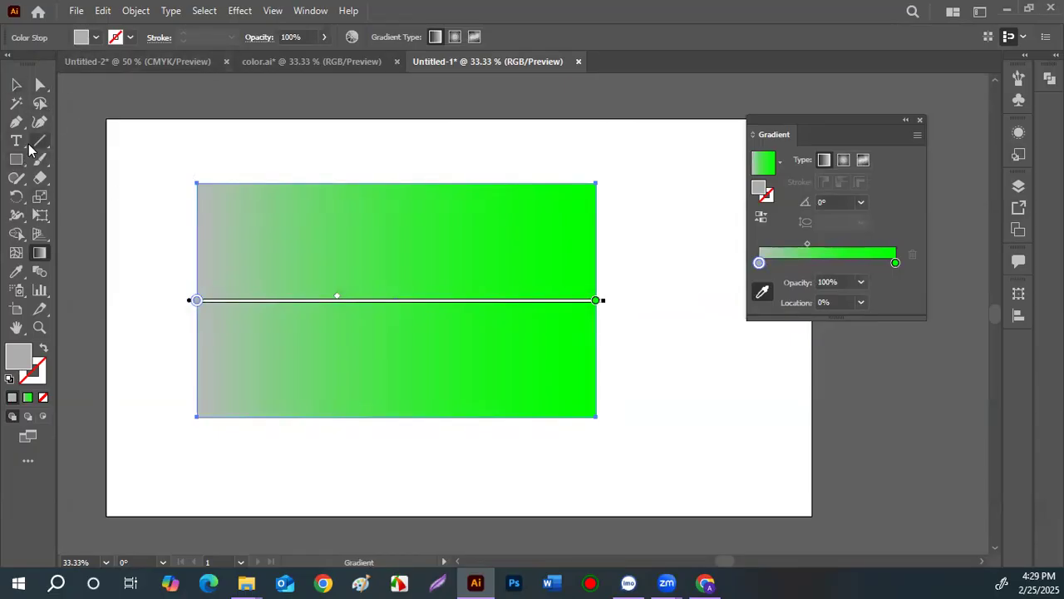
- Switch the grey gradient stop's colour mode from Grayscale to RGB and colour it teal (479995)
left_click(95, 38)
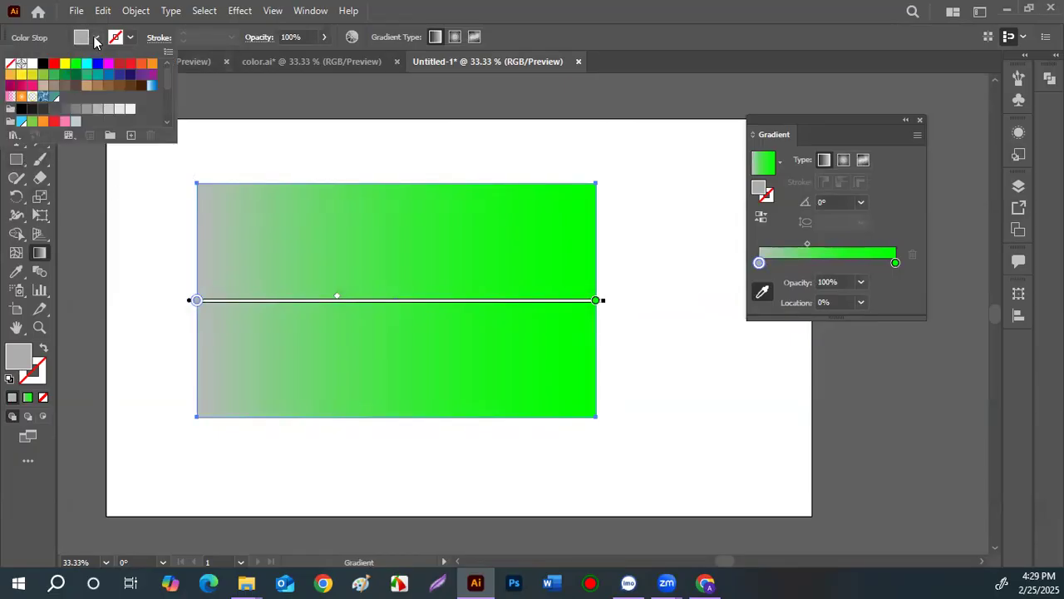
left_click(759, 263)
left_click_drag(760, 264, 758, 265)
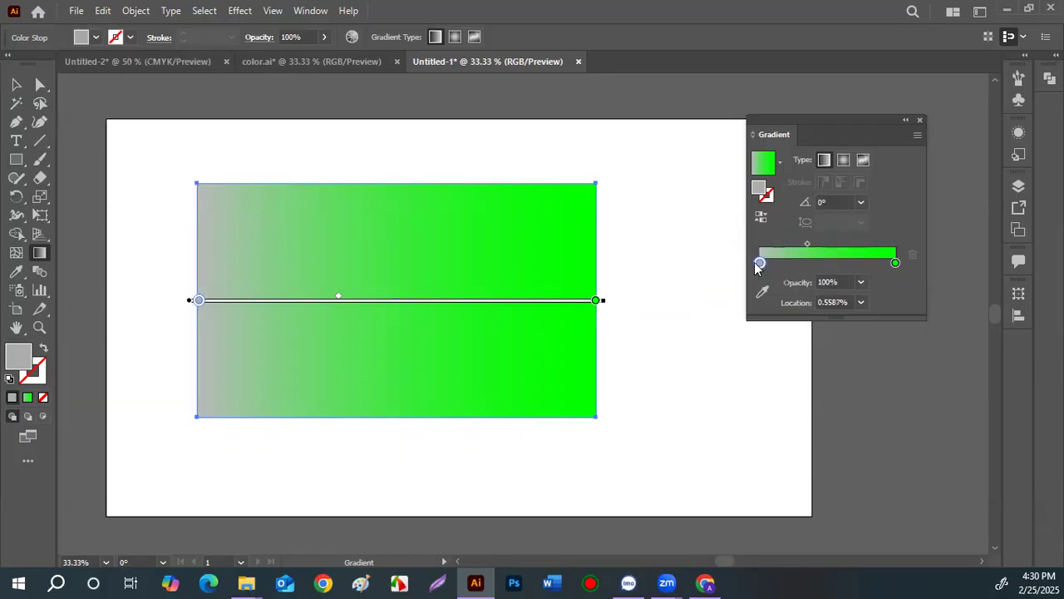
double_click(199, 300)
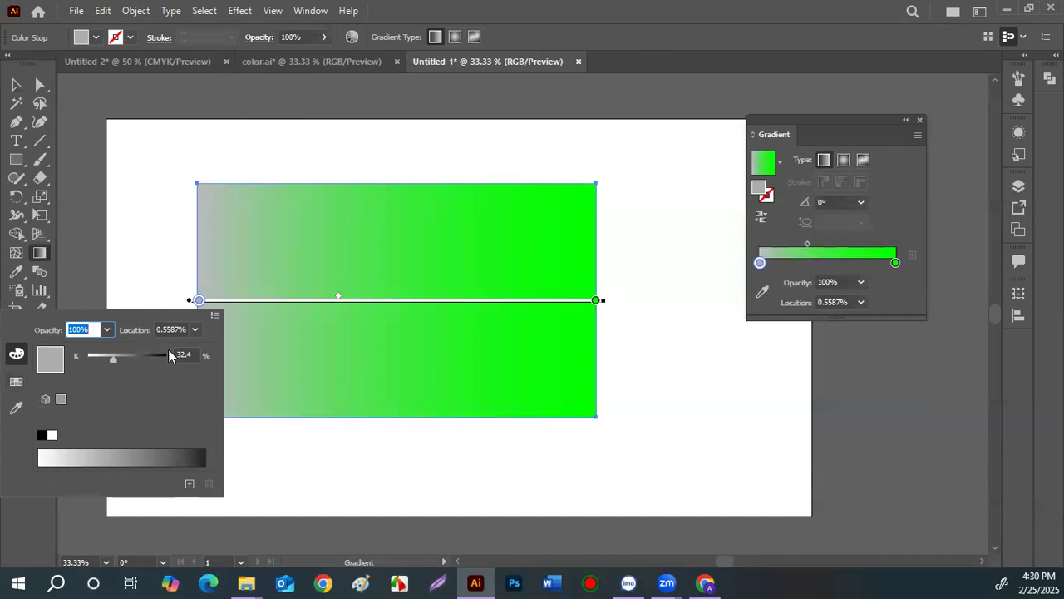
left_click(214, 316)
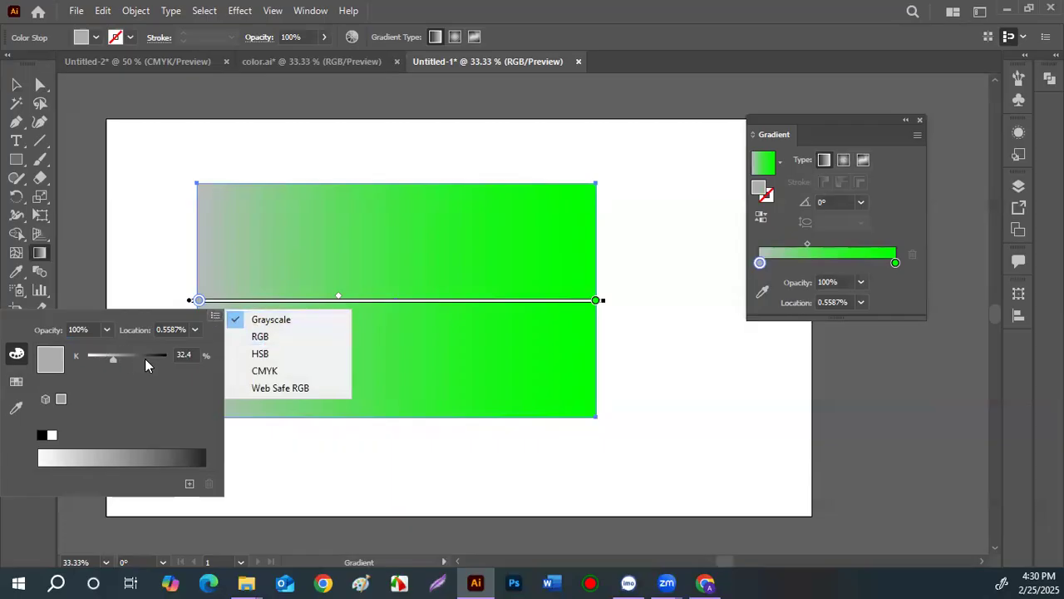
left_click(274, 337)
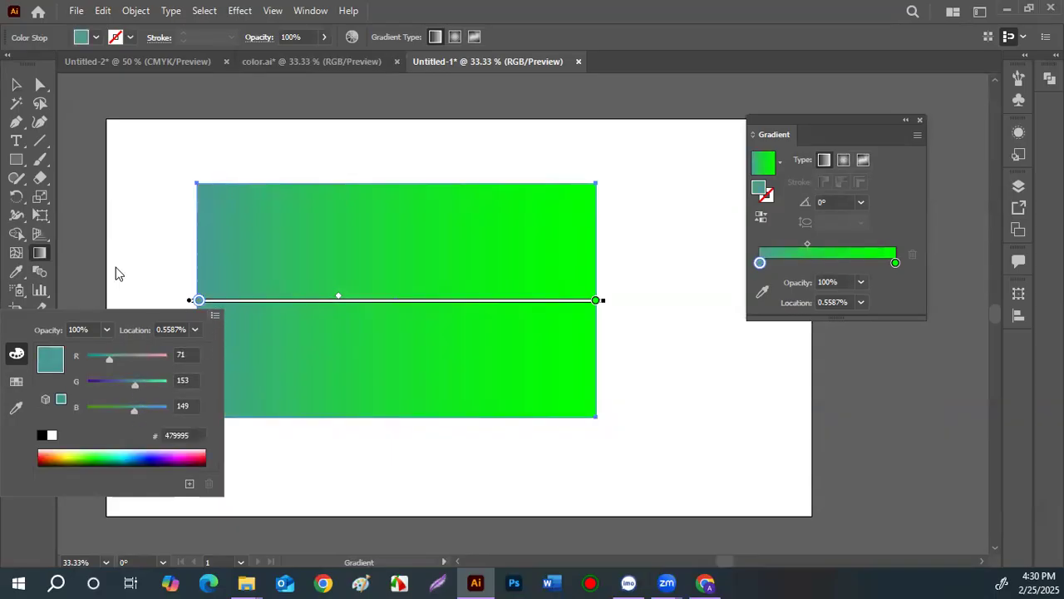
- Try to replace the teal gradient stop's colour with orange ff9933 and return to the Selection tool
left_click(39, 122)
left_click(365, 333)
left_click(762, 310)
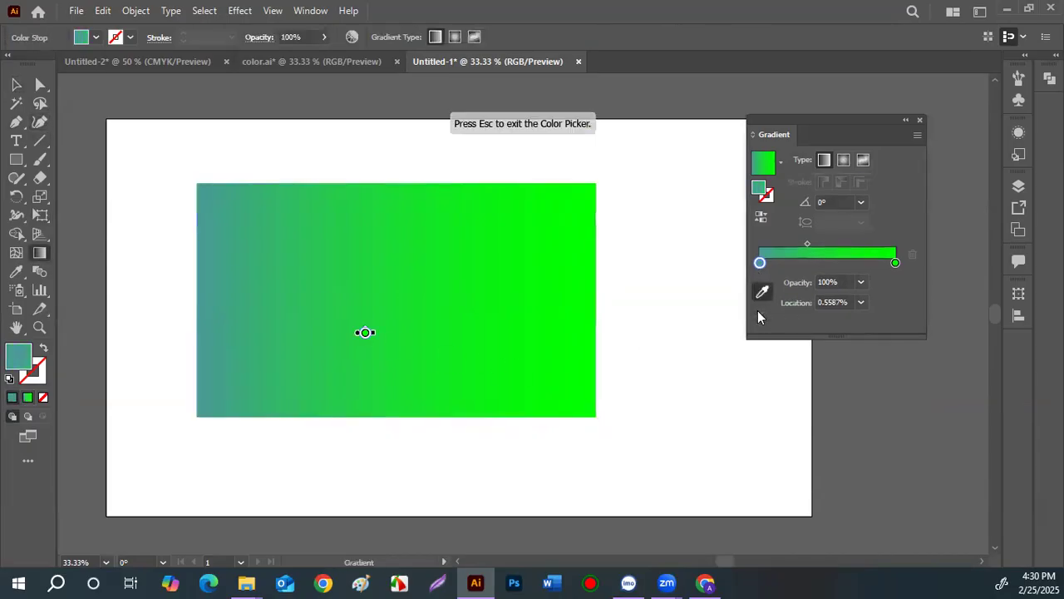
double_click(17, 359)
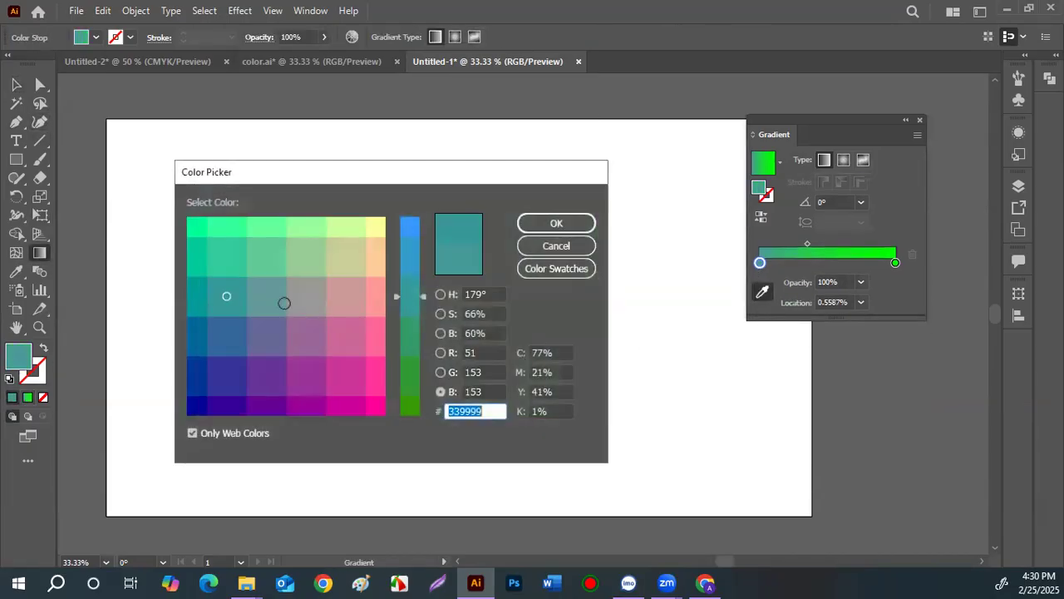
left_click_drag(418, 303, 420, 374)
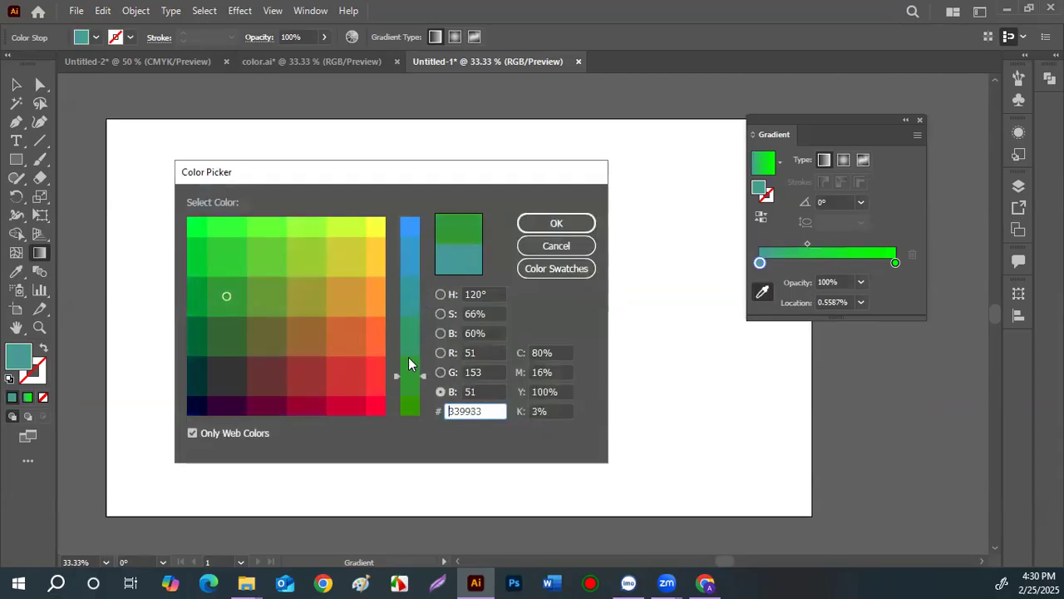
left_click(384, 296)
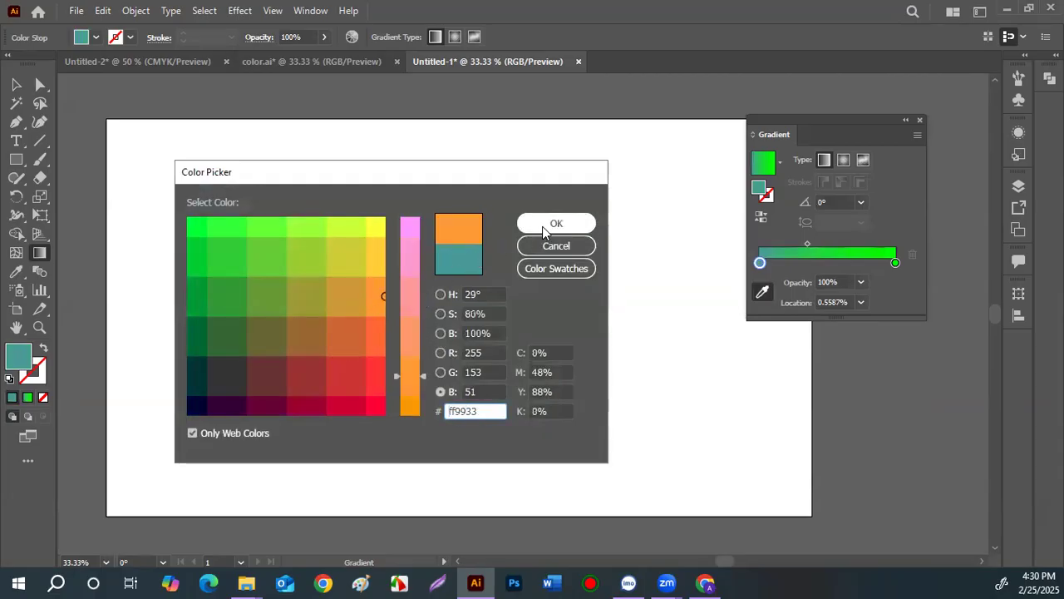
left_click(554, 222)
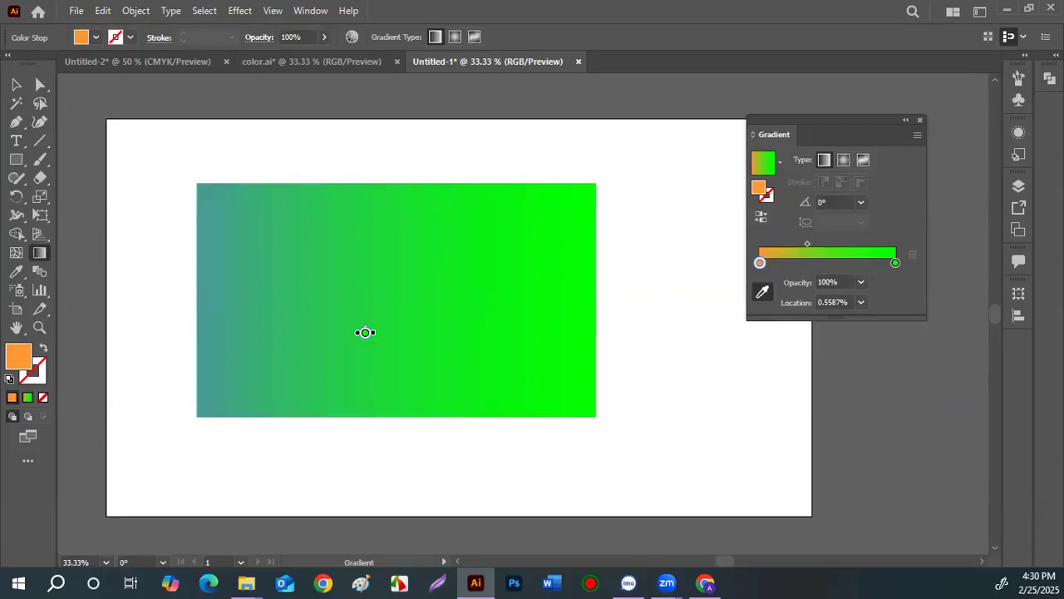
key("v")
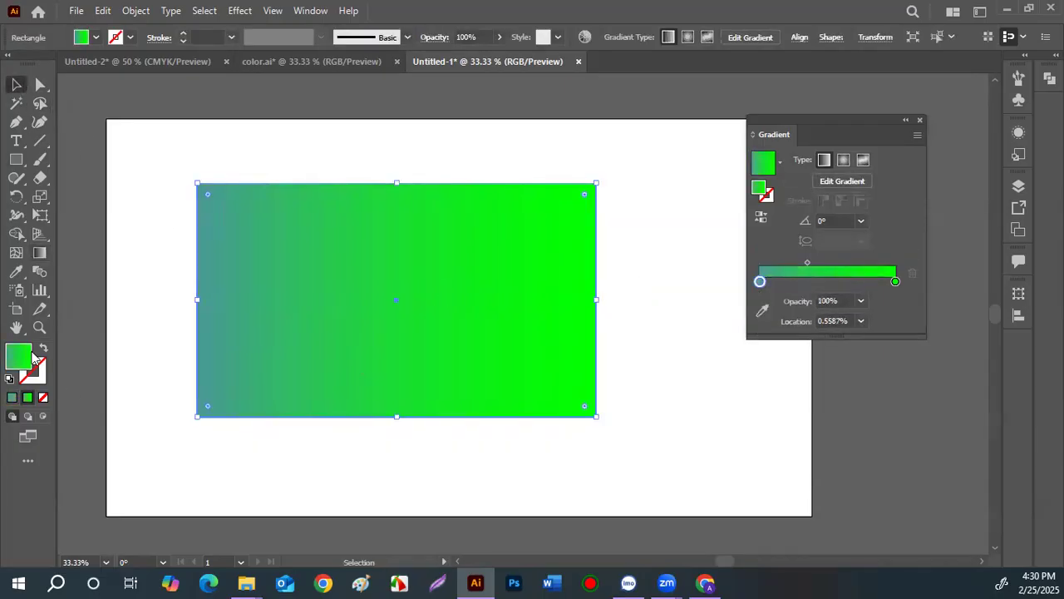
- Recolour the rectangle's teal gradient stop to orange ff9933 in the Color Picker
left_click(761, 311)
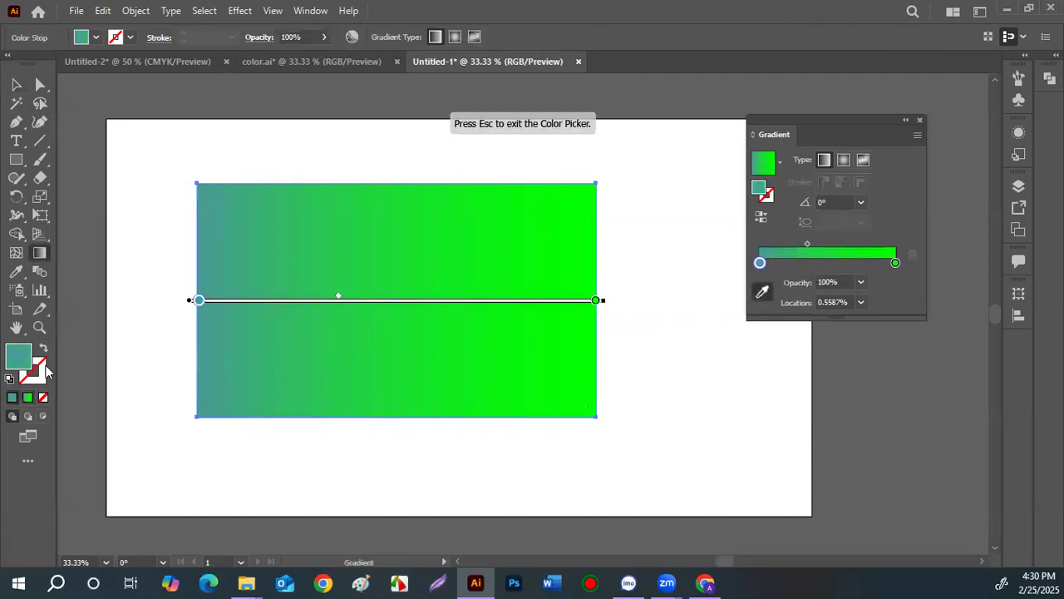
double_click(23, 366)
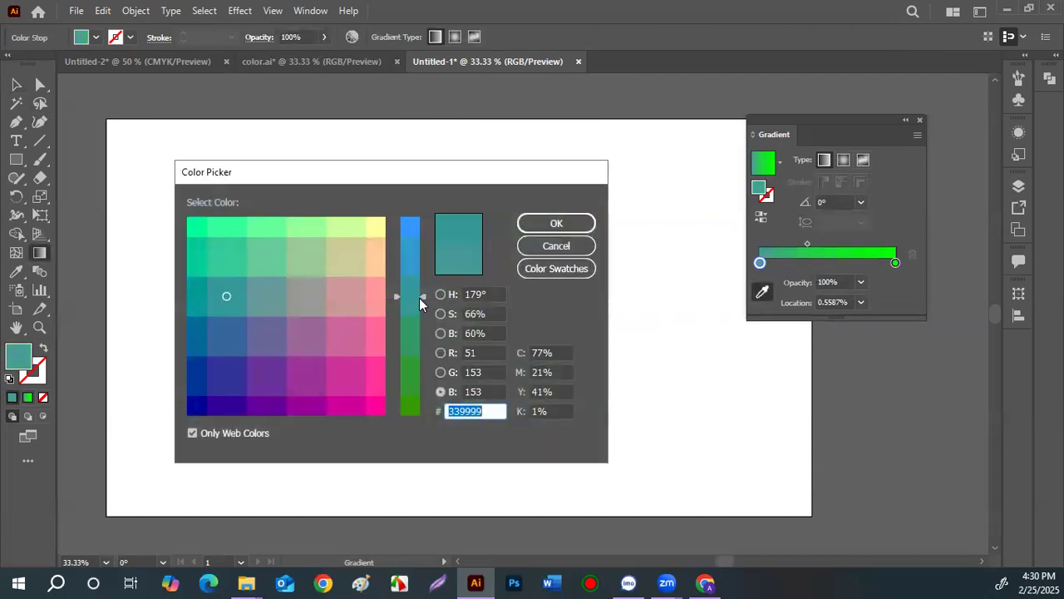
left_click(420, 364)
left_click(381, 292)
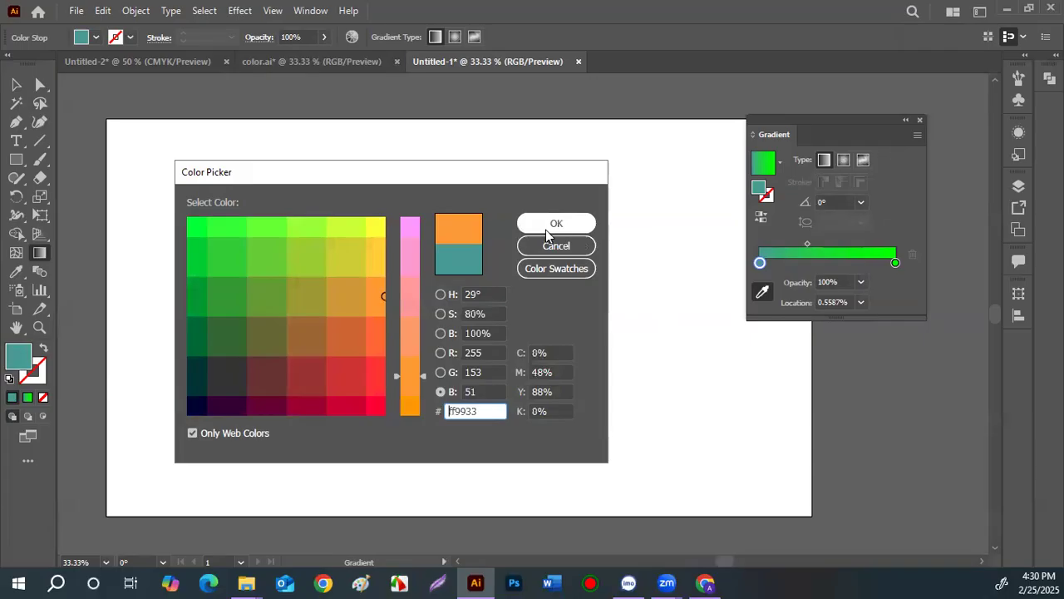
left_click(552, 223)
left_click(16, 84)
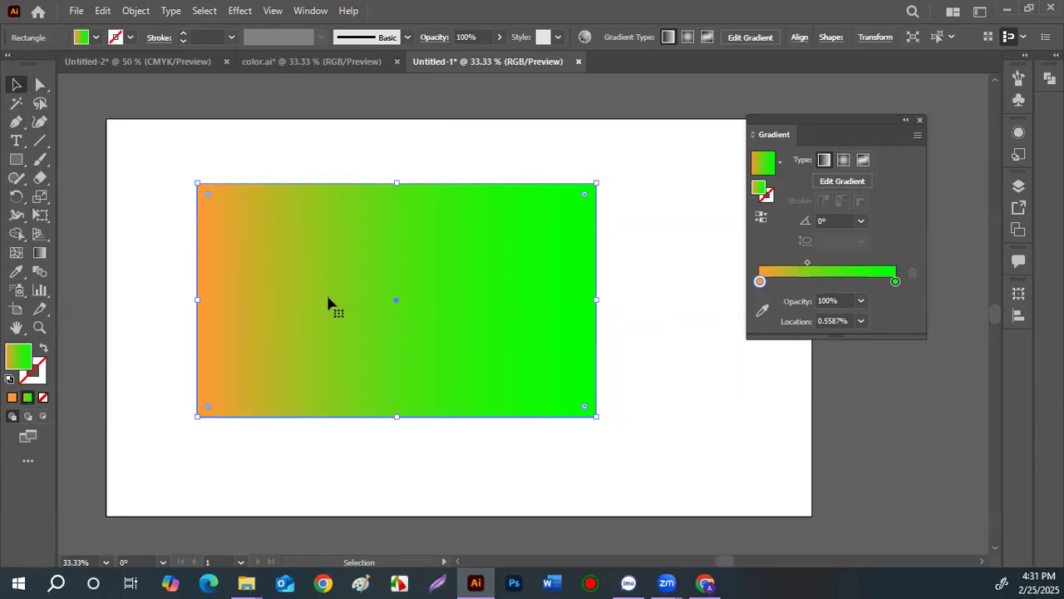
- Widen the rectangle by extending its left edge outward and set the gradient midpoint's location to 50%
left_click_drag(197, 302, 157, 309)
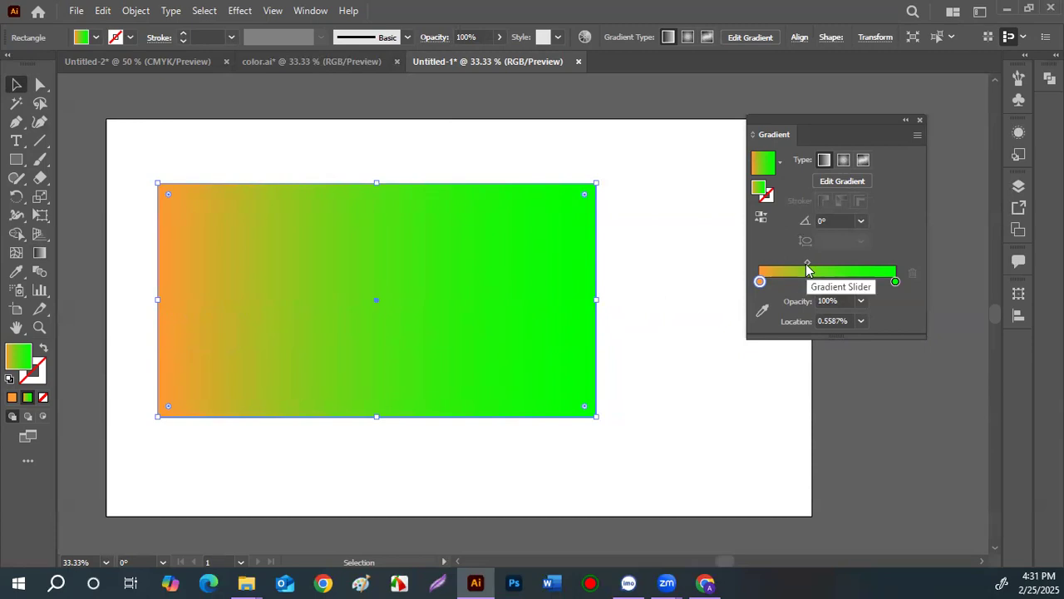
mouse_move(807, 265)
left_mouse_down()
mouse_move(852, 266)
mouse_move(773, 268)
mouse_move(863, 265)
mouse_move(819, 267)
left_mouse_up()
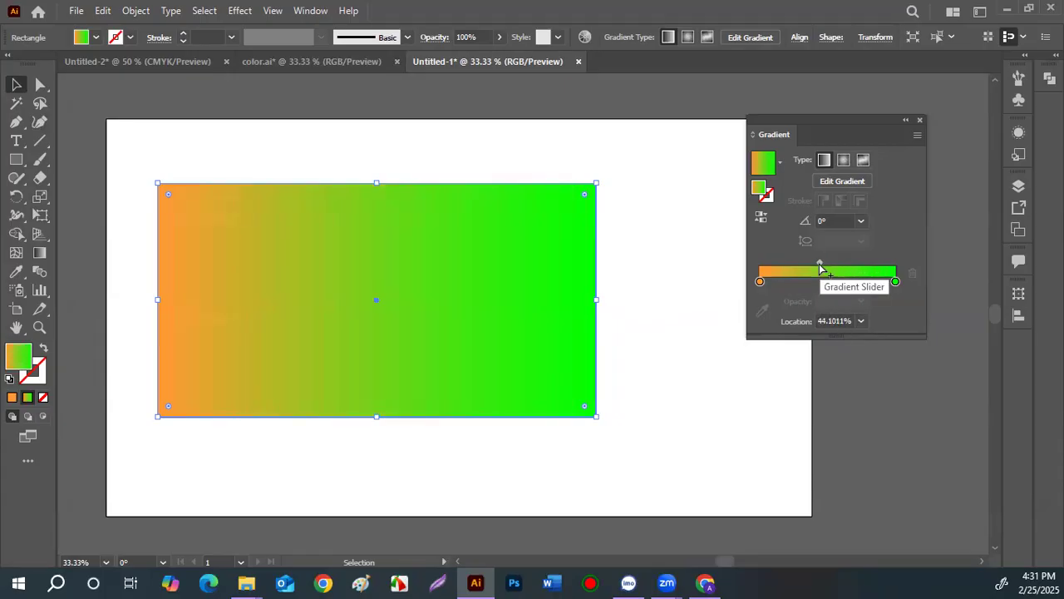
left_click(858, 324)
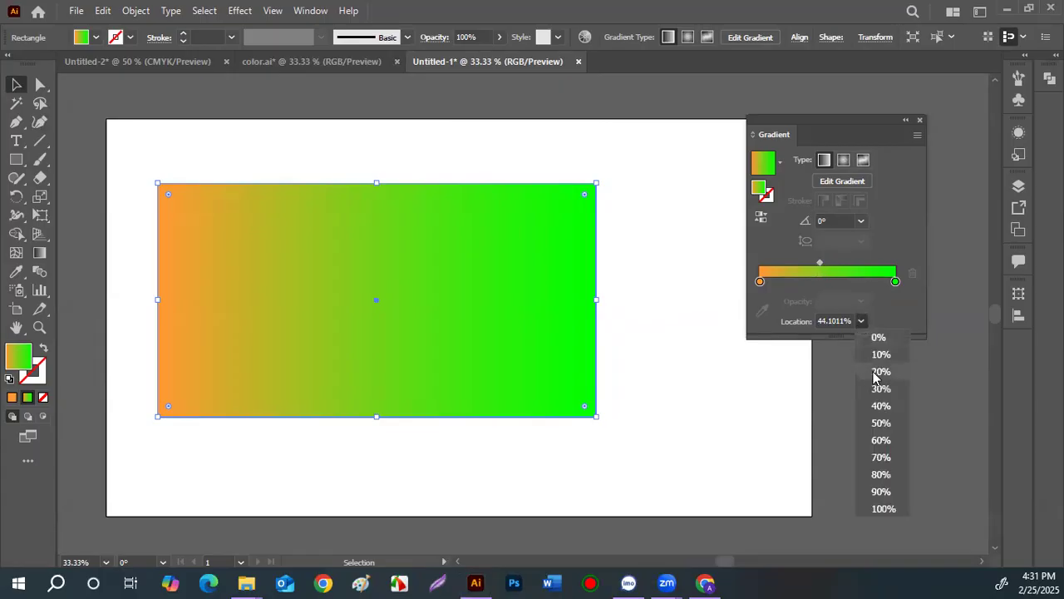
left_click(881, 423)
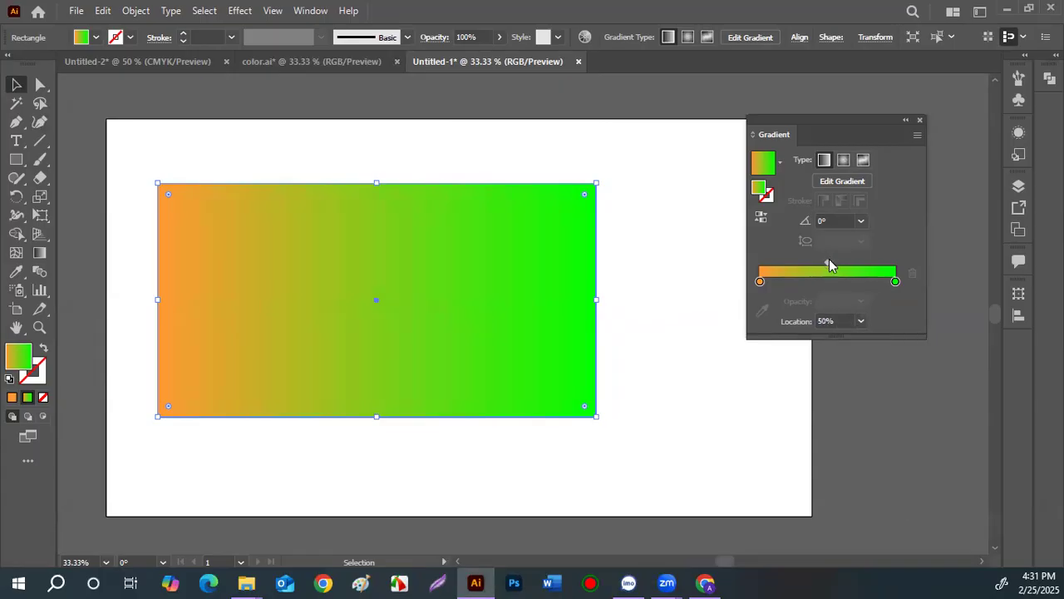
- Try the gradient midpoint at about 56%, the 100% location preset, about 34% and the 0% location preset
left_click_drag(828, 260, 835, 261)
left_click(861, 320)
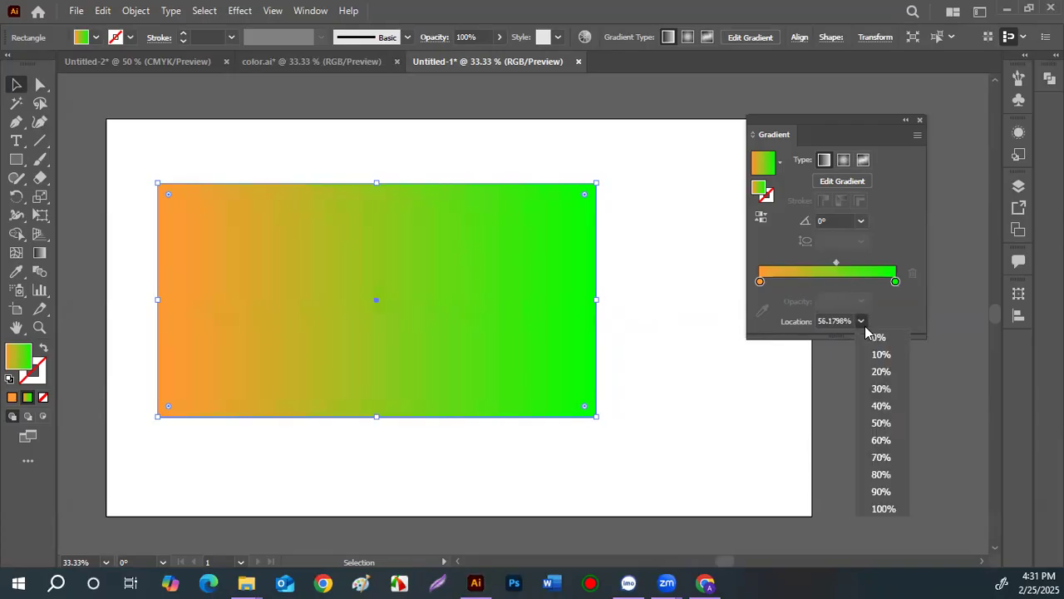
left_click(893, 507)
left_click_drag(895, 263, 878, 264)
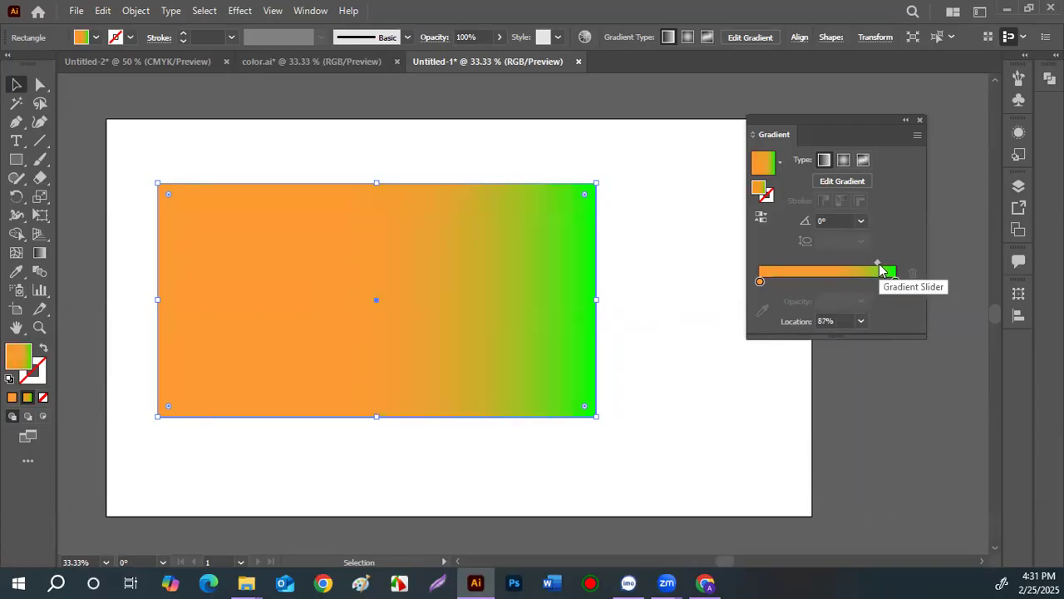
left_click_drag(873, 268, 803, 268)
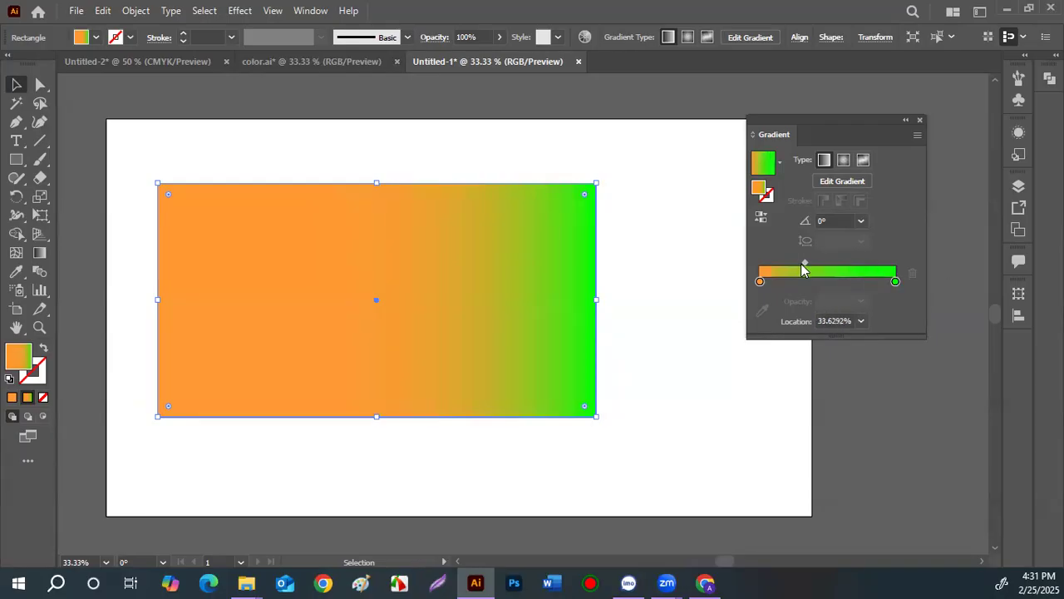
left_click(860, 321)
left_click(877, 338)
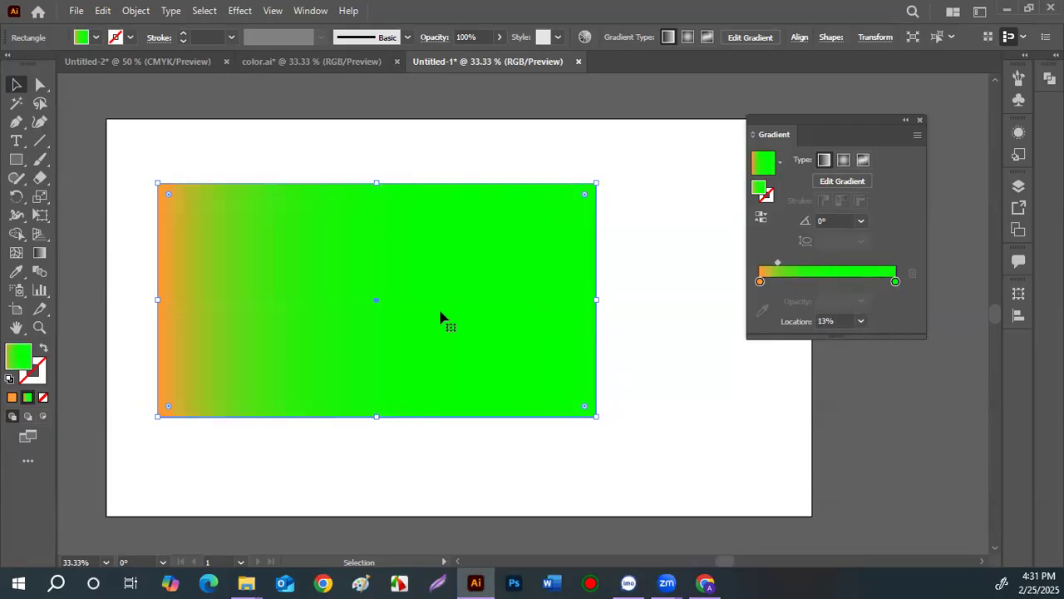
- Move the gradient midpoint back to about 52% and reselect the rectangle
left_click_drag(783, 266, 830, 264)
left_click(665, 307)
left_click(404, 302)
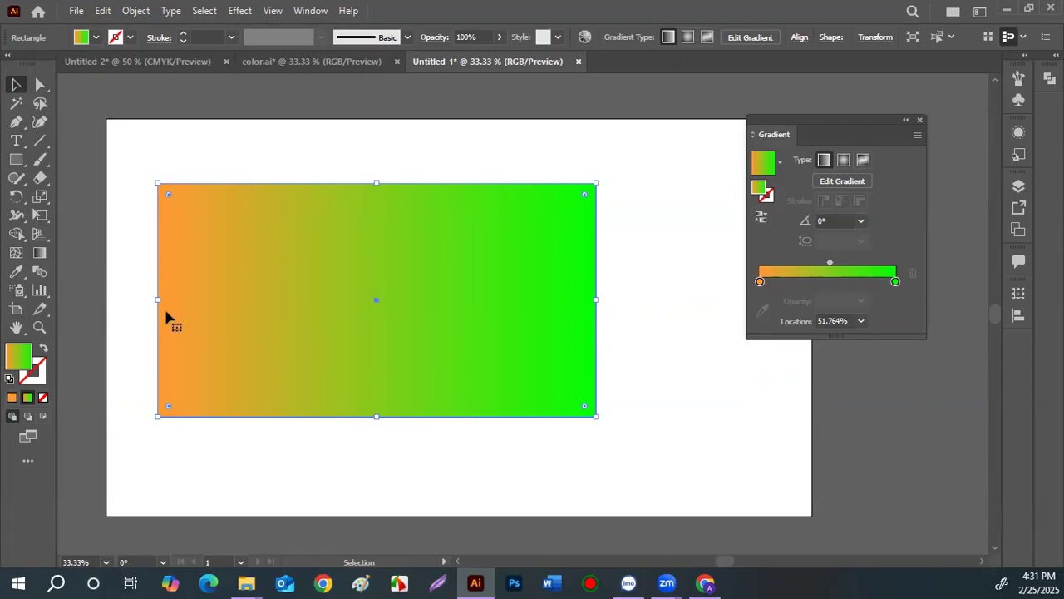
- Reverse the rectangle's linear gradient and set its angle to 45°
left_click(762, 218)
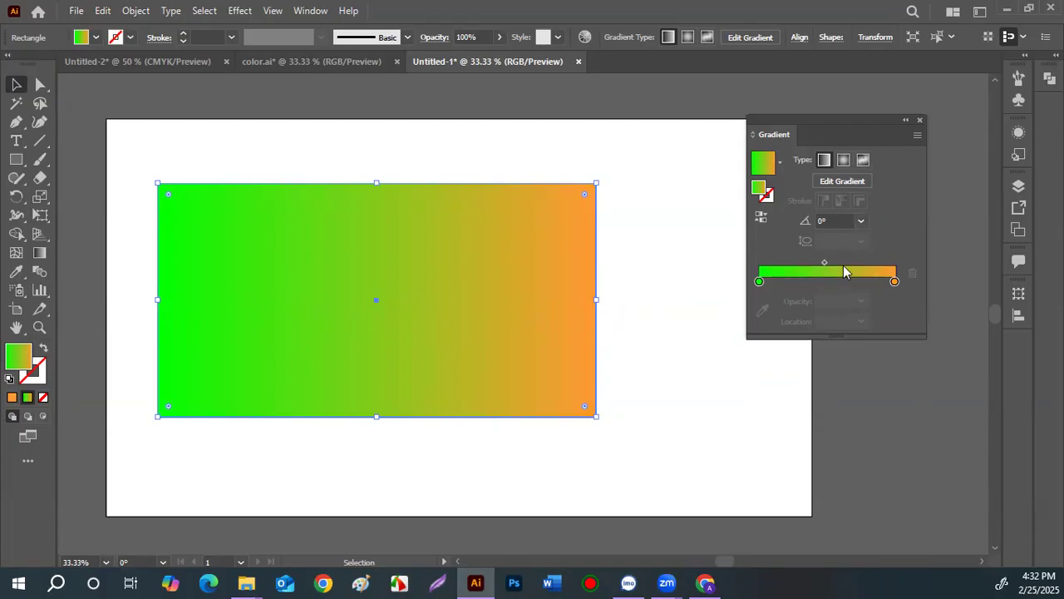
left_click(863, 220)
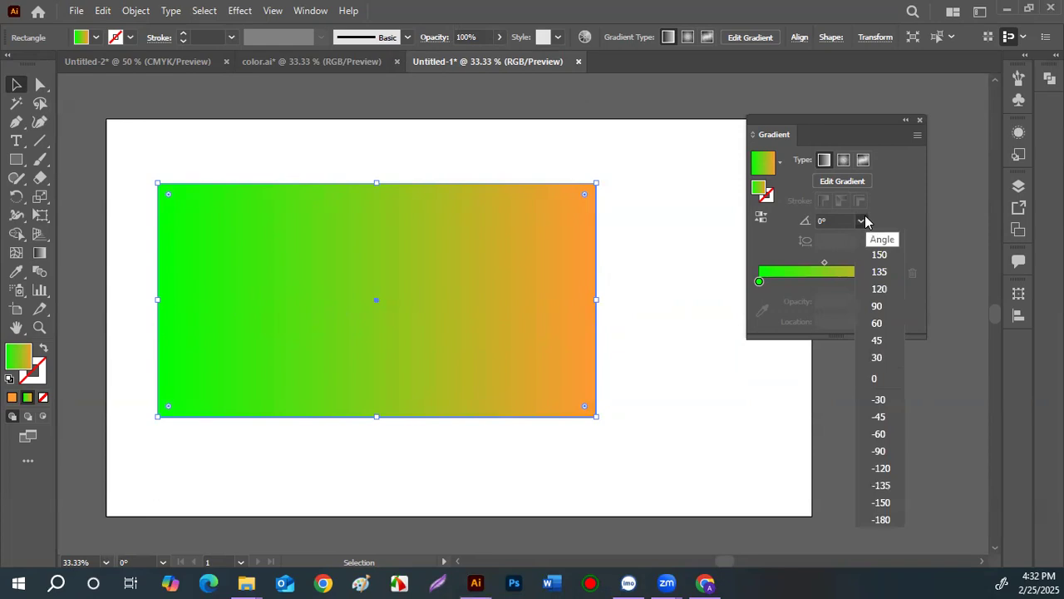
left_click(877, 340)
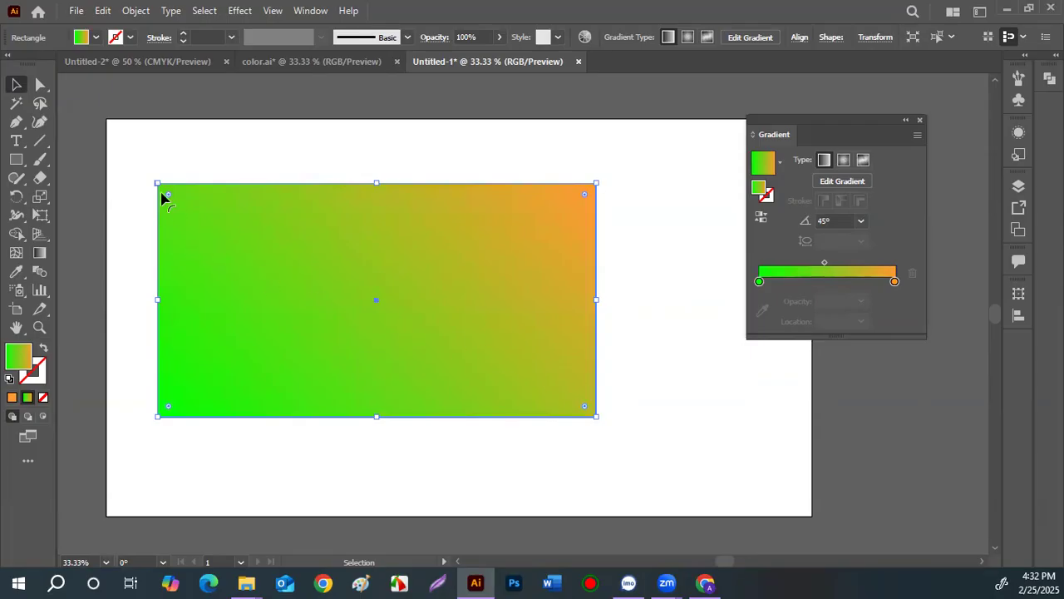
- Try the linear gradient at angles of 60°, -120° and -150°, deselecting and reselecting the rectangle to check it
left_click(862, 221)
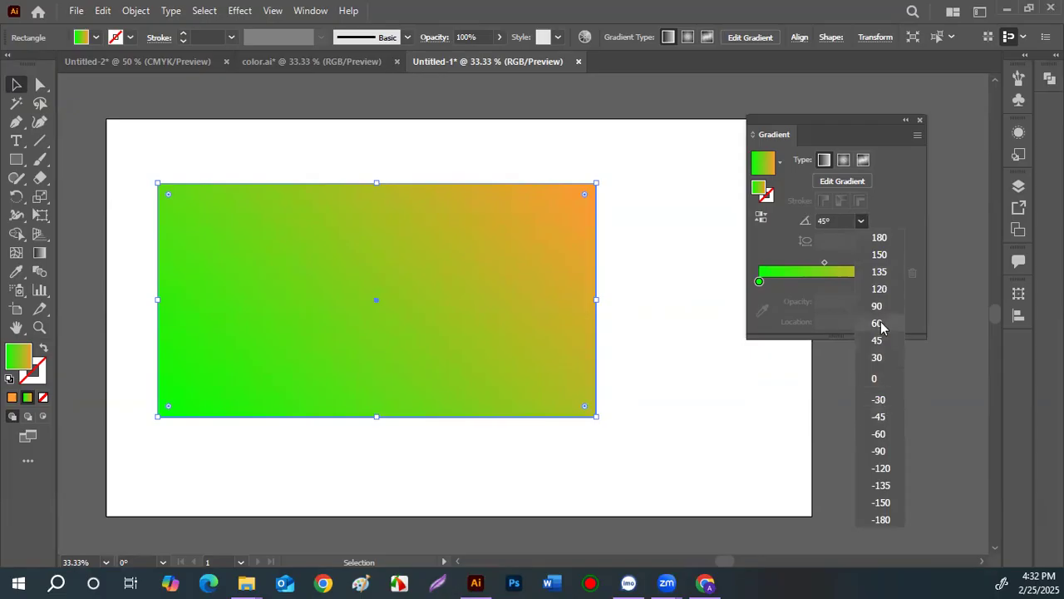
left_click(881, 324)
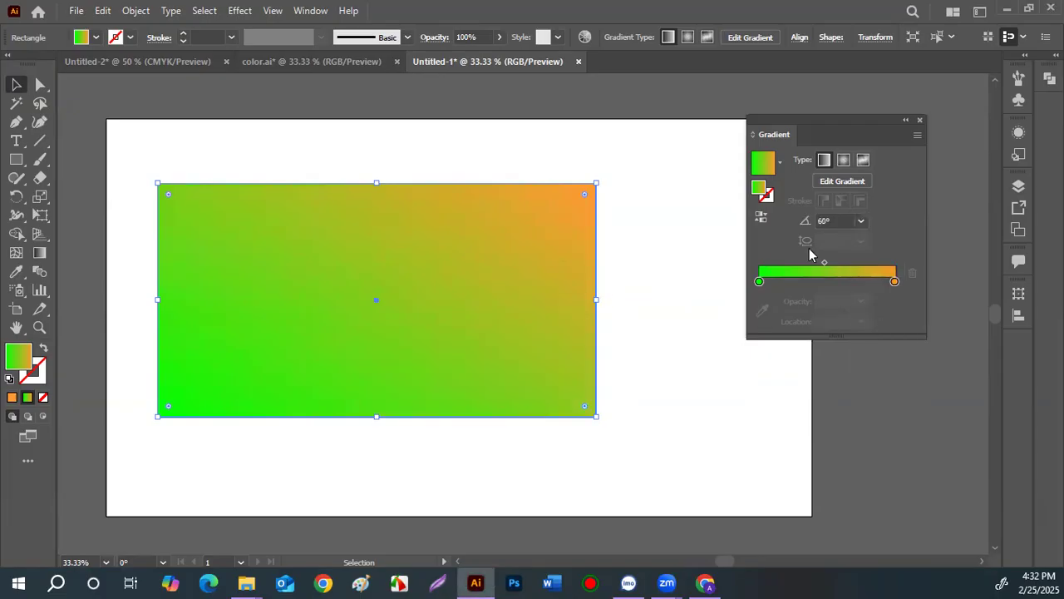
left_click(863, 221)
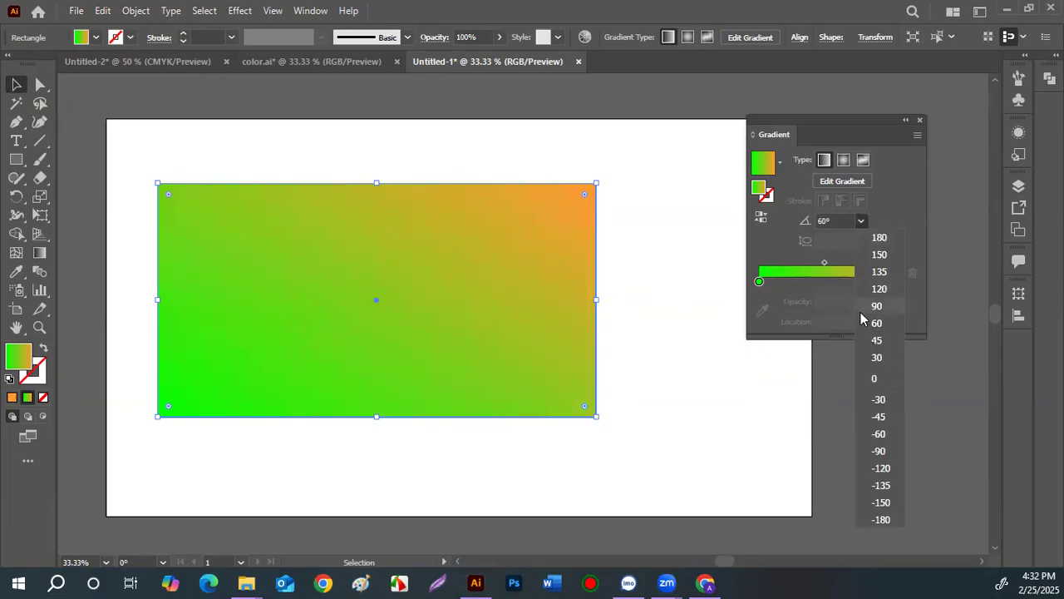
left_click(888, 470)
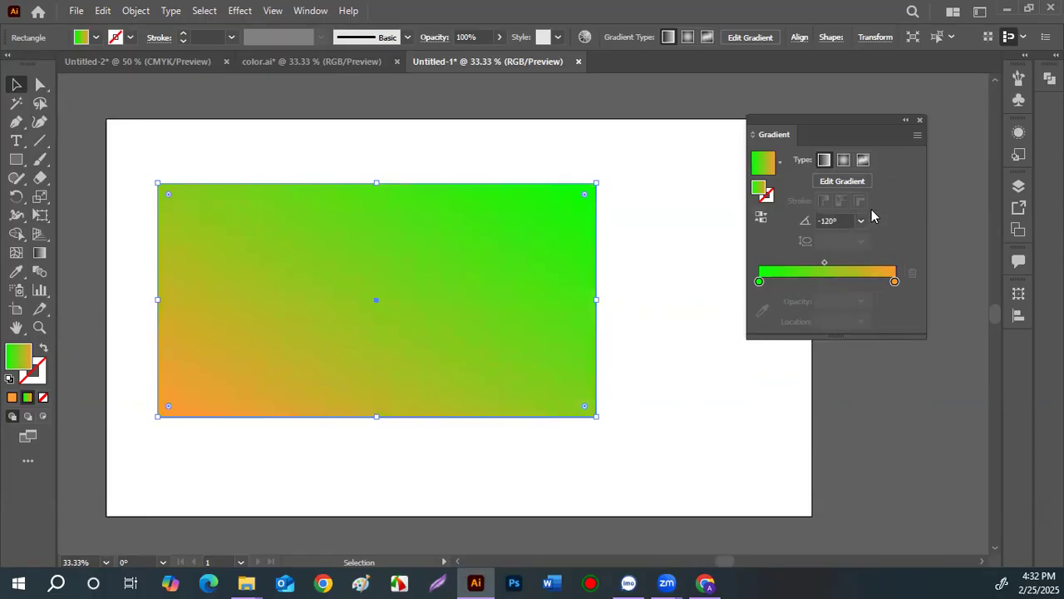
left_click(863, 221)
left_click(879, 504)
left_click(659, 300)
left_click(340, 299)
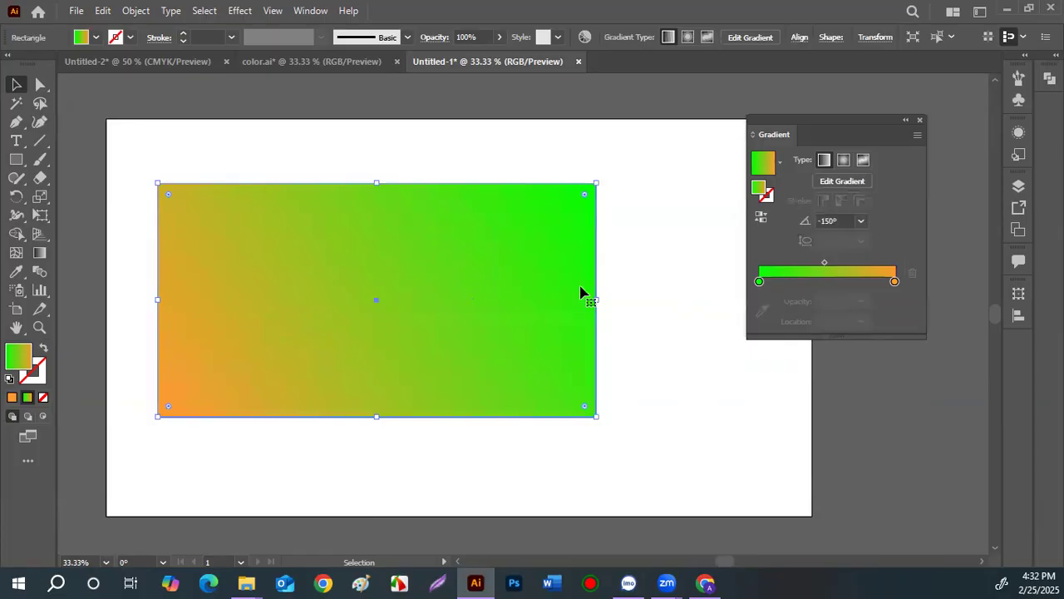
- Reselect the rectangle, switch its gradient type to Radial and set the aspect ratio to 600%
left_click(626, 282)
left_click(464, 307)
left_click(844, 159)
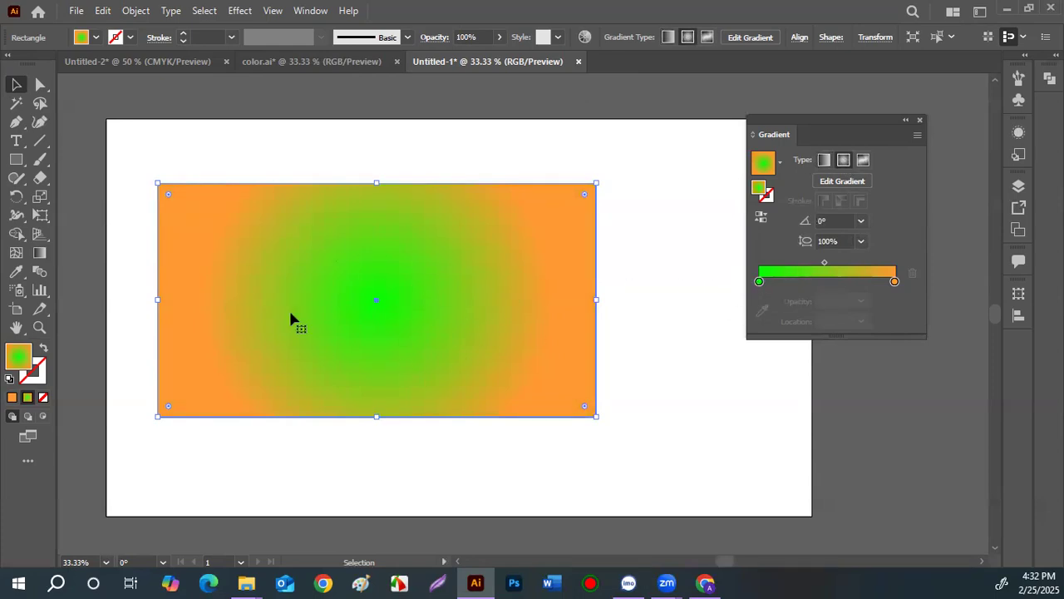
left_click(862, 242)
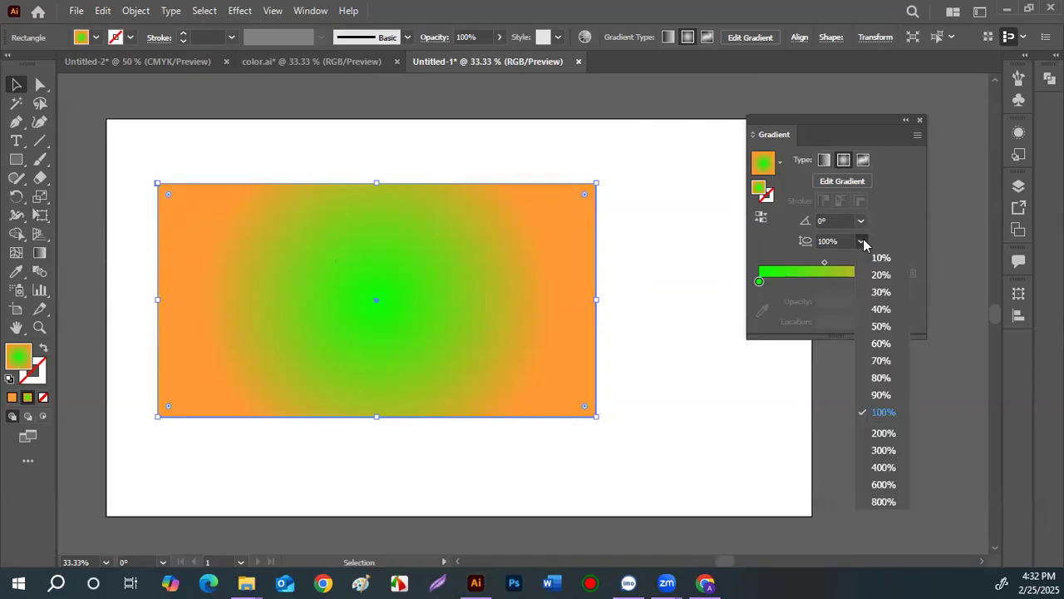
left_click(882, 486)
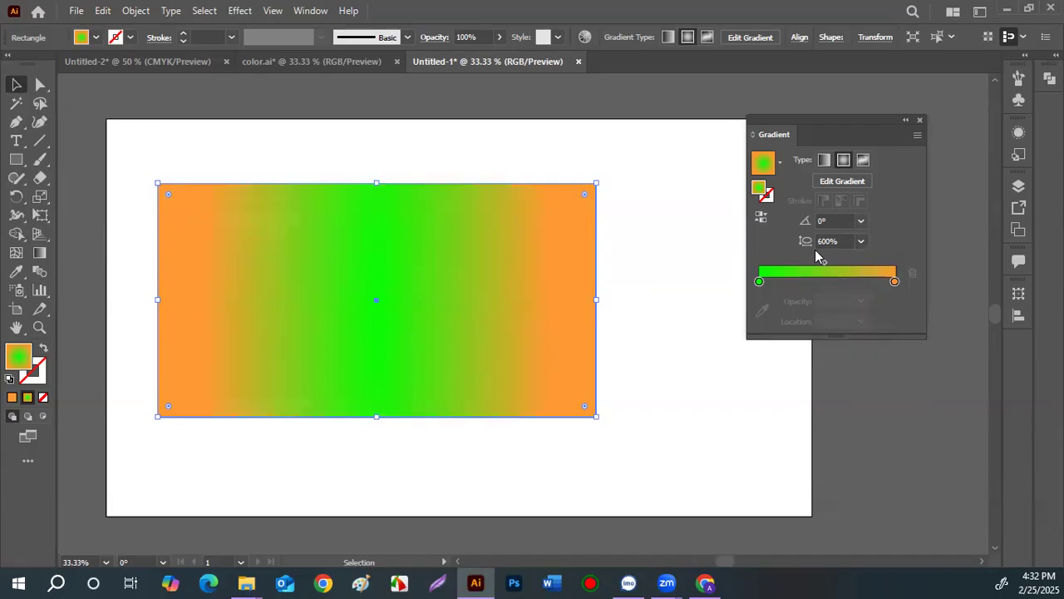
- Try the radial gradient with aspect ratios of 70%, 40% and 20%
left_click(862, 242)
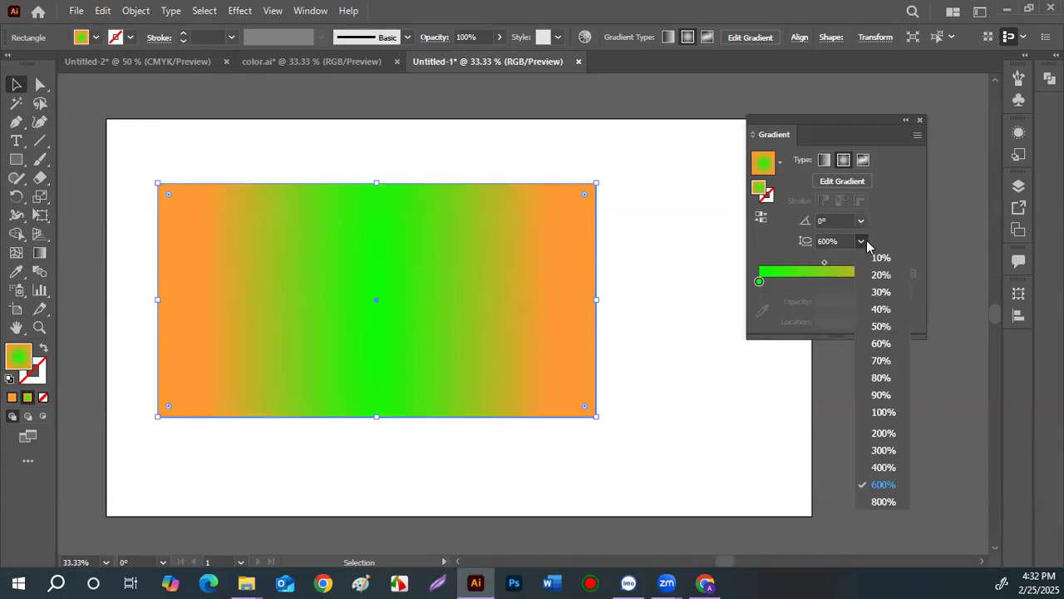
left_click(884, 362)
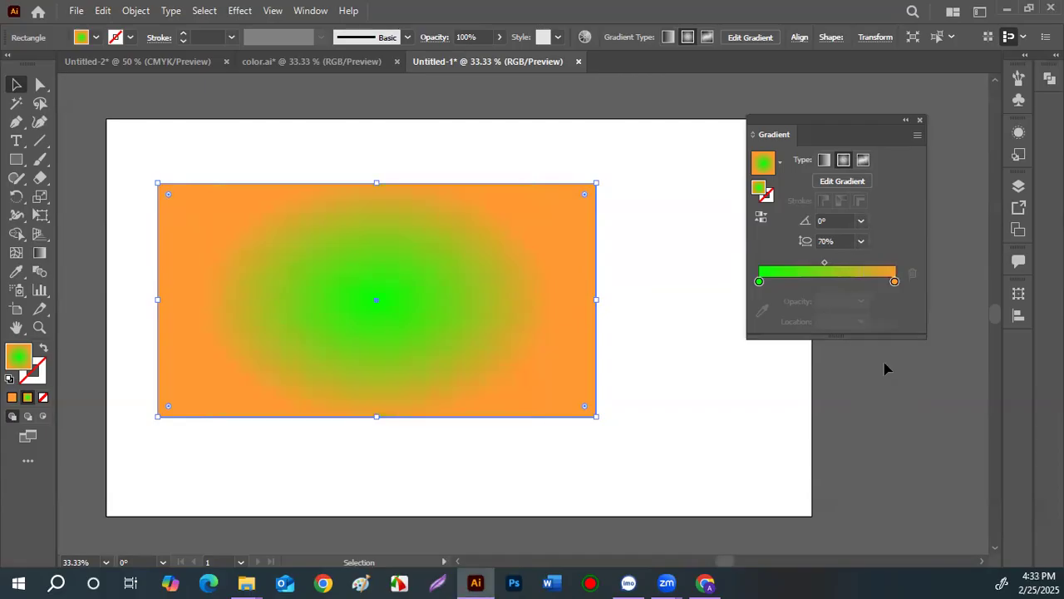
left_click(861, 241)
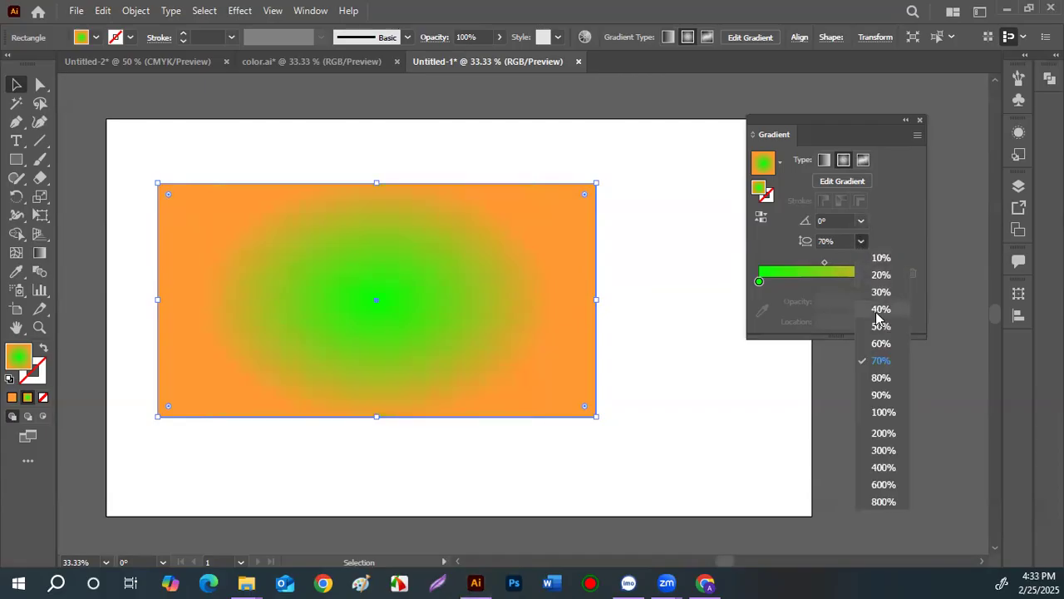
left_click(878, 311)
left_click(861, 241)
left_click(883, 279)
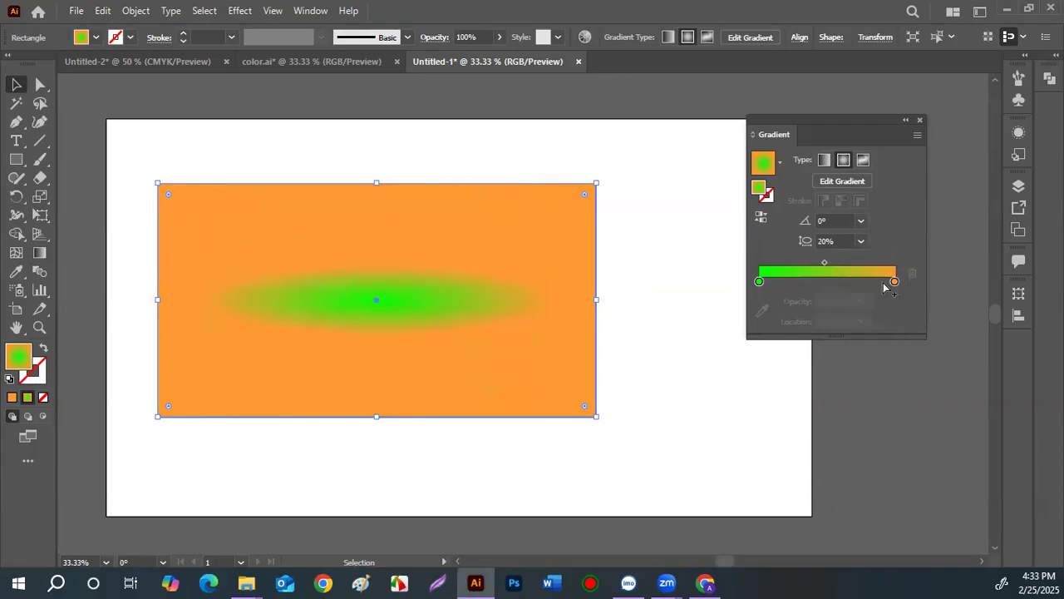
- Set the radial gradient's aspect ratio to 80% and its angle to -120°
left_click(862, 241)
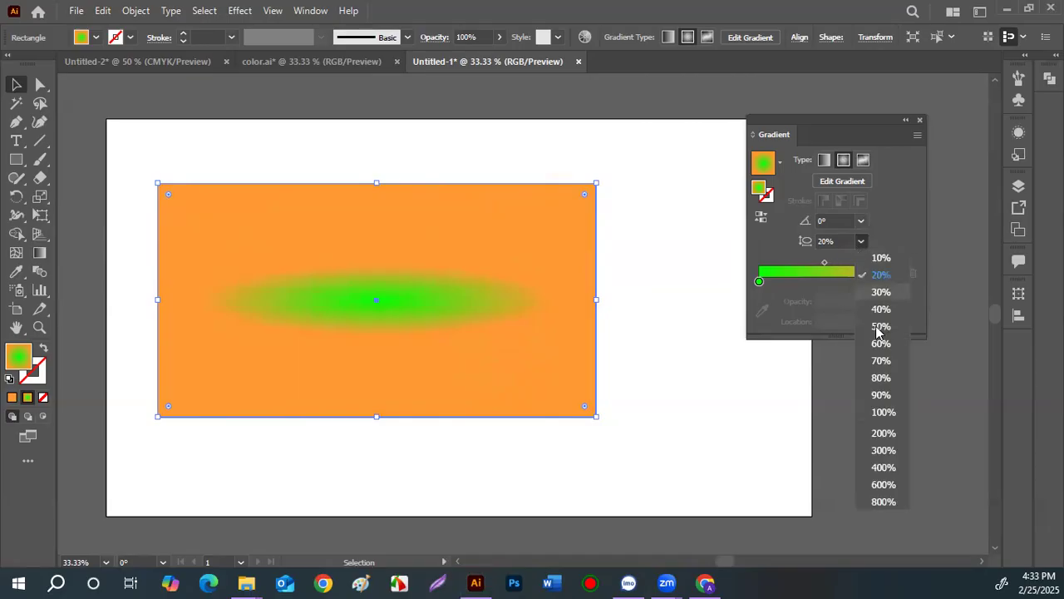
left_click(884, 379)
left_click(862, 220)
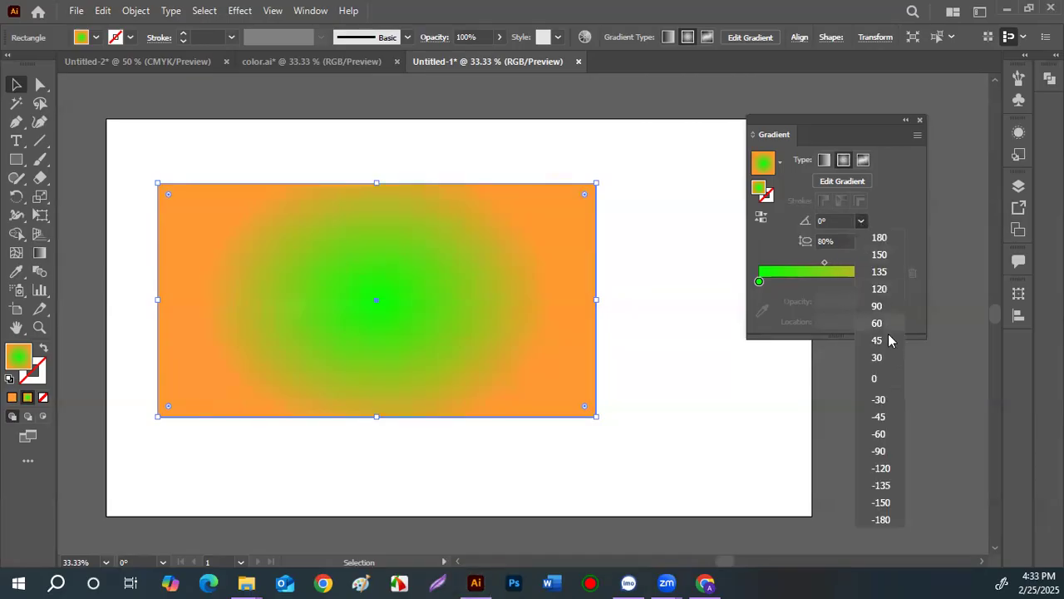
left_click(881, 468)
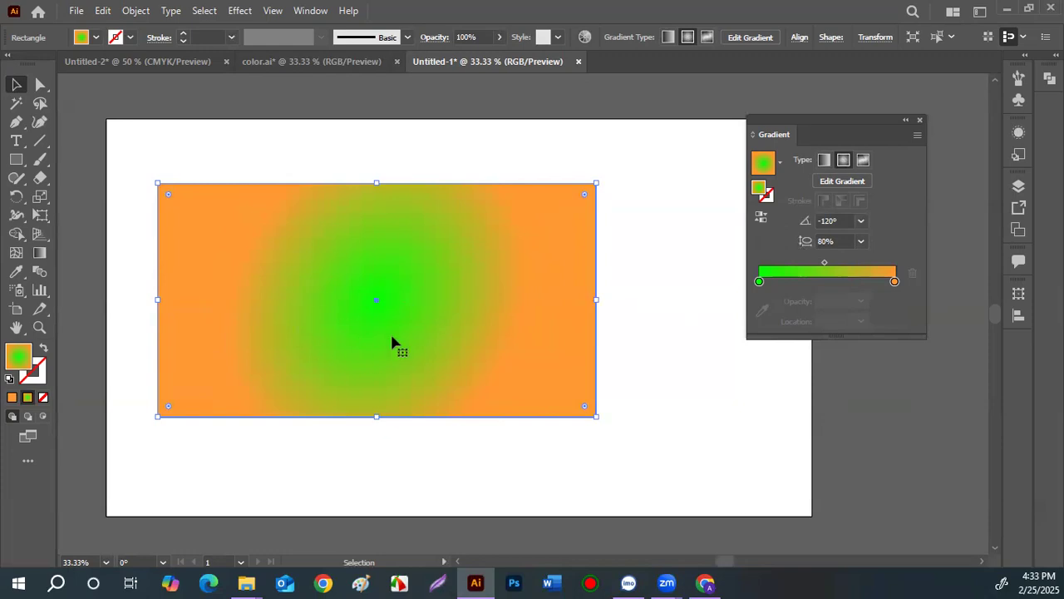
- Set the radial gradient's angle to -60° and its aspect ratio to 100%
left_click(860, 220)
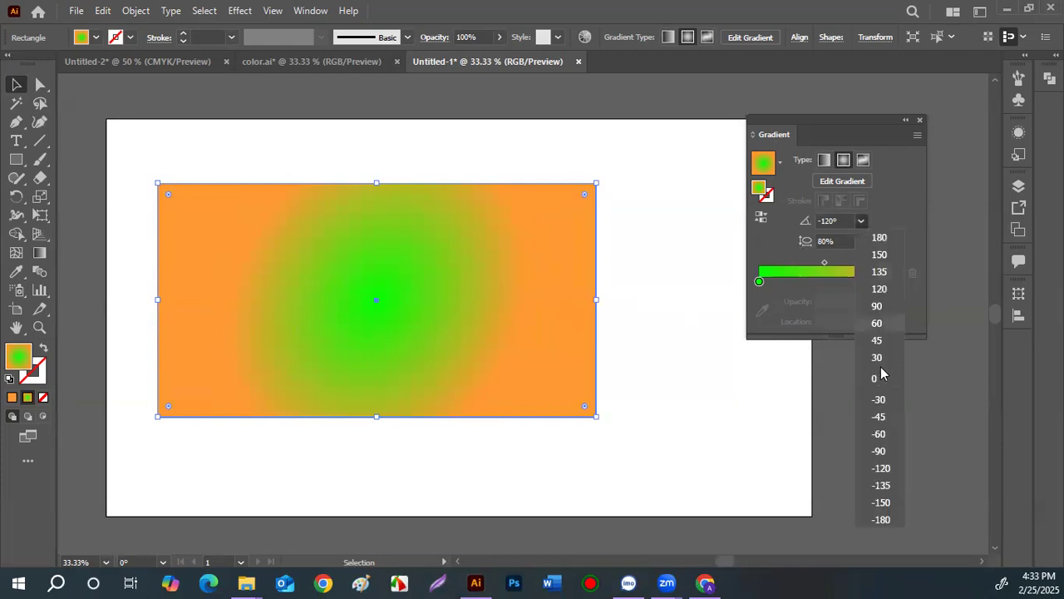
left_click(877, 433)
left_click(863, 241)
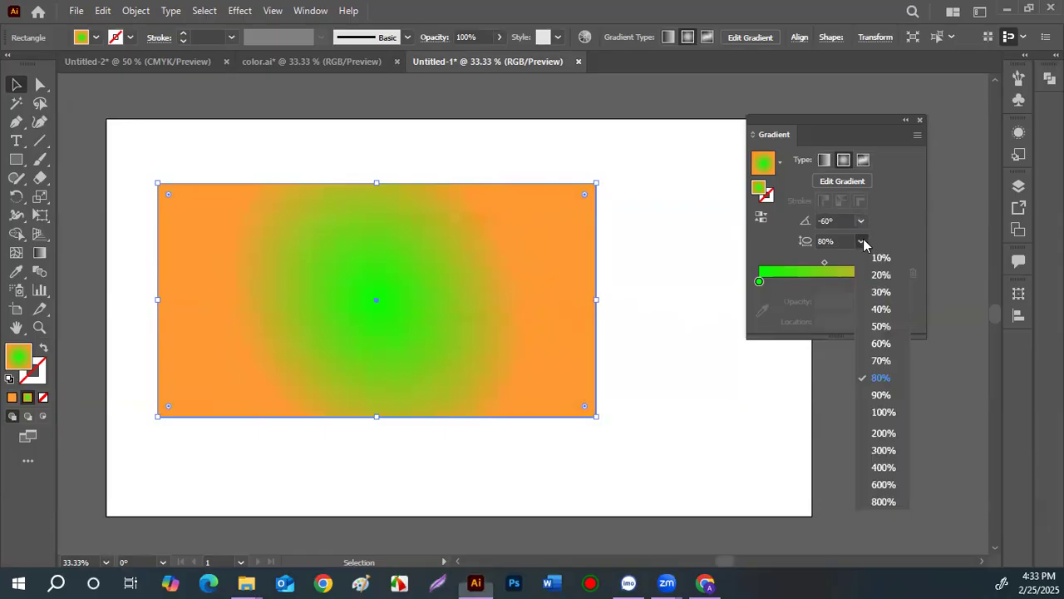
left_click(881, 410)
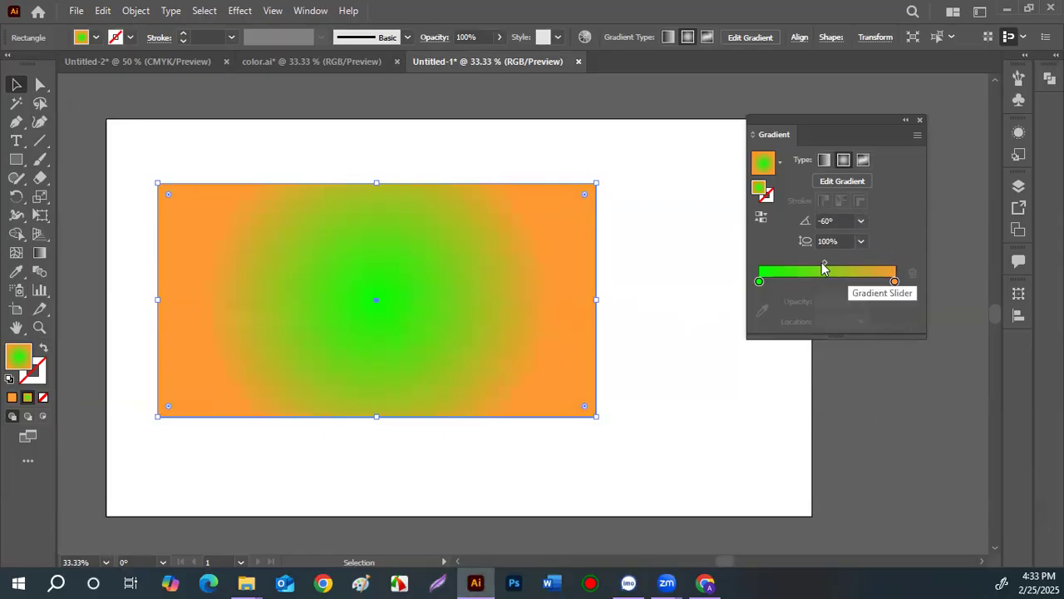
- Reverse the radial gradient and recolour its orange stop with green sampled from the rectangle's outer area
left_click(761, 217)
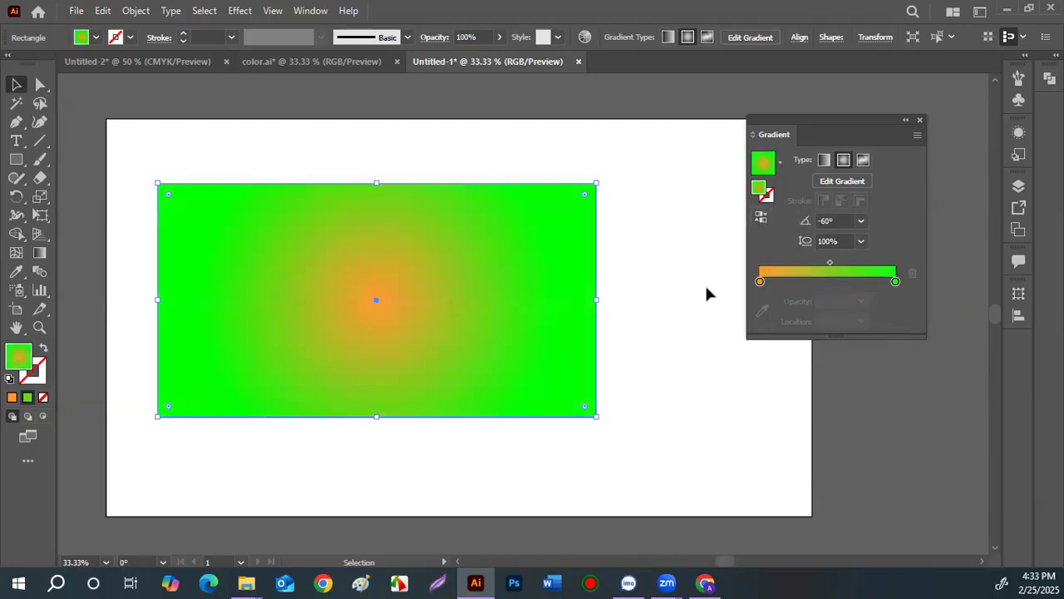
left_click(894, 282)
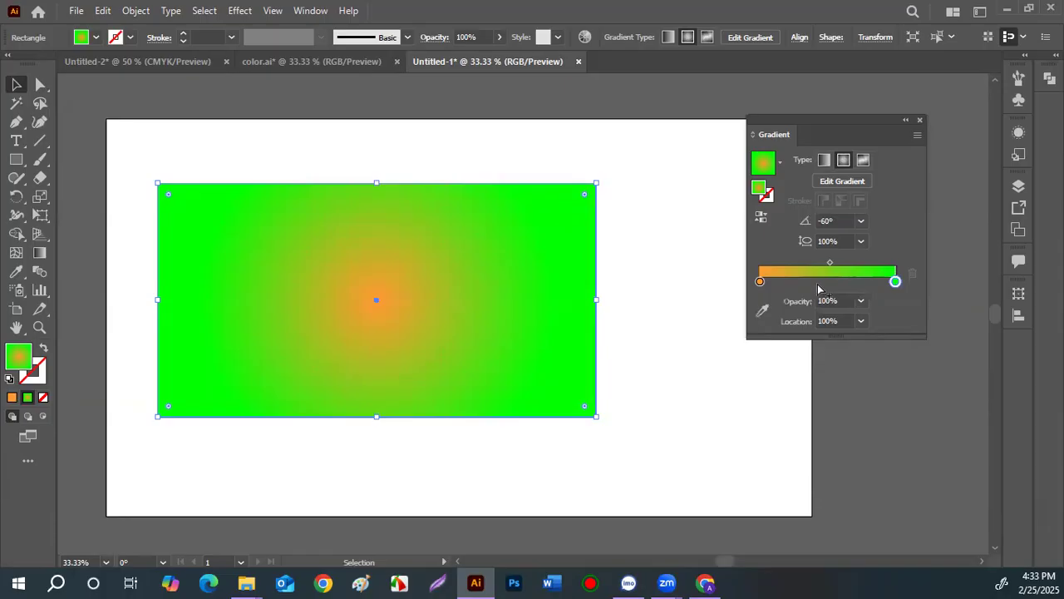
left_click(759, 282)
left_click(762, 310)
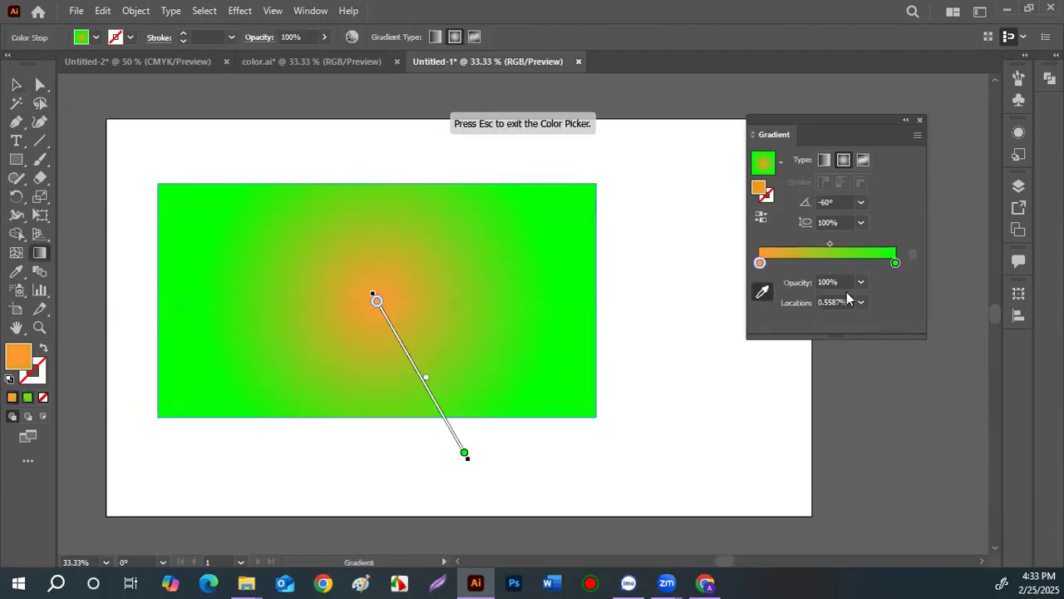
left_click(590, 342)
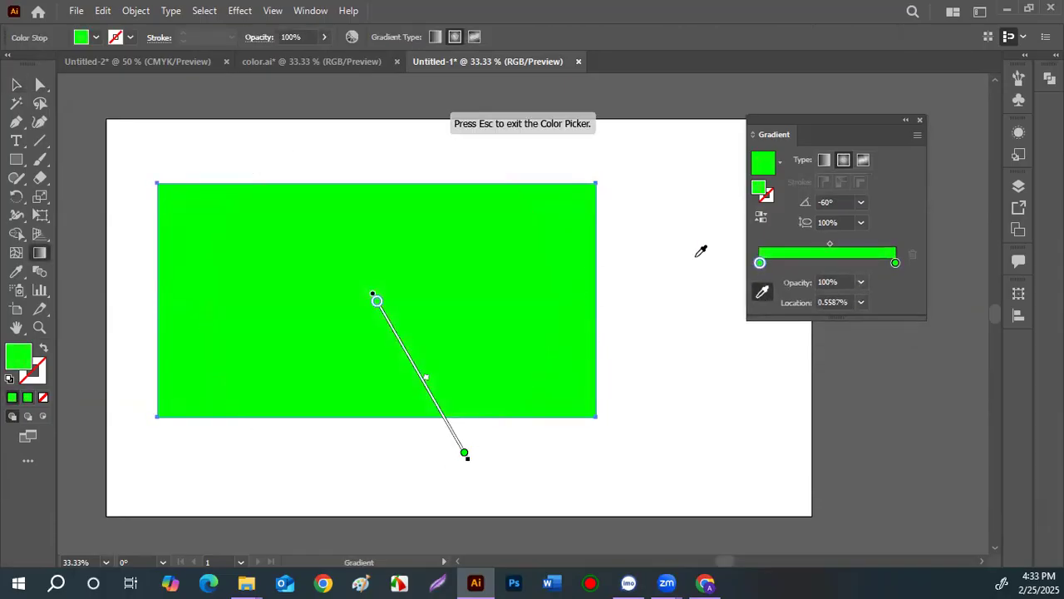
- Compare the hue, saturation and brightness colour fields, and recolour the radial gradient's inner stop with the web-safe green 33ff66
double_click(16, 359)
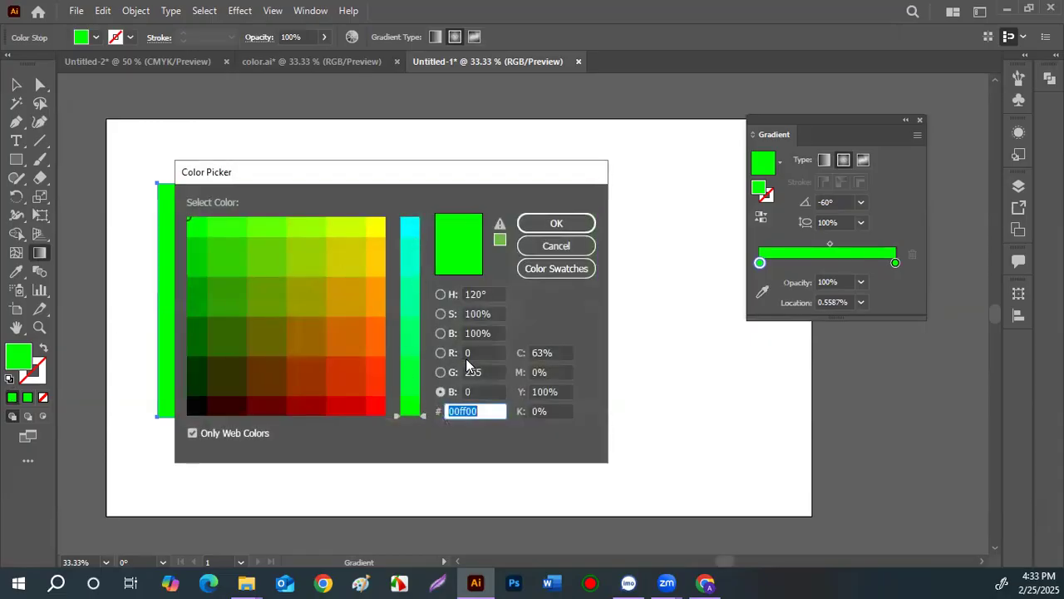
left_click(441, 294)
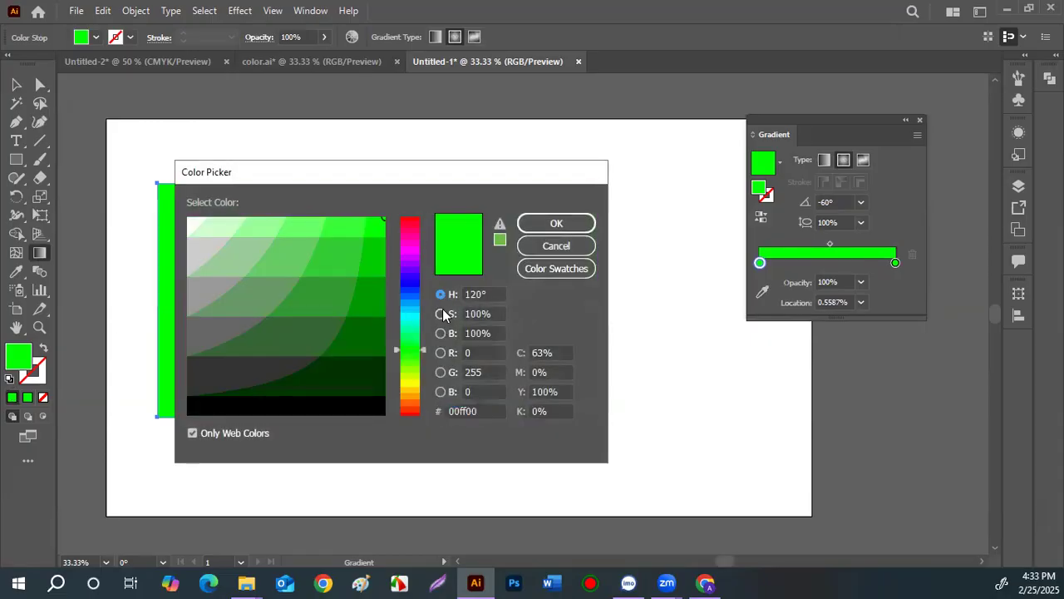
left_click(441, 313)
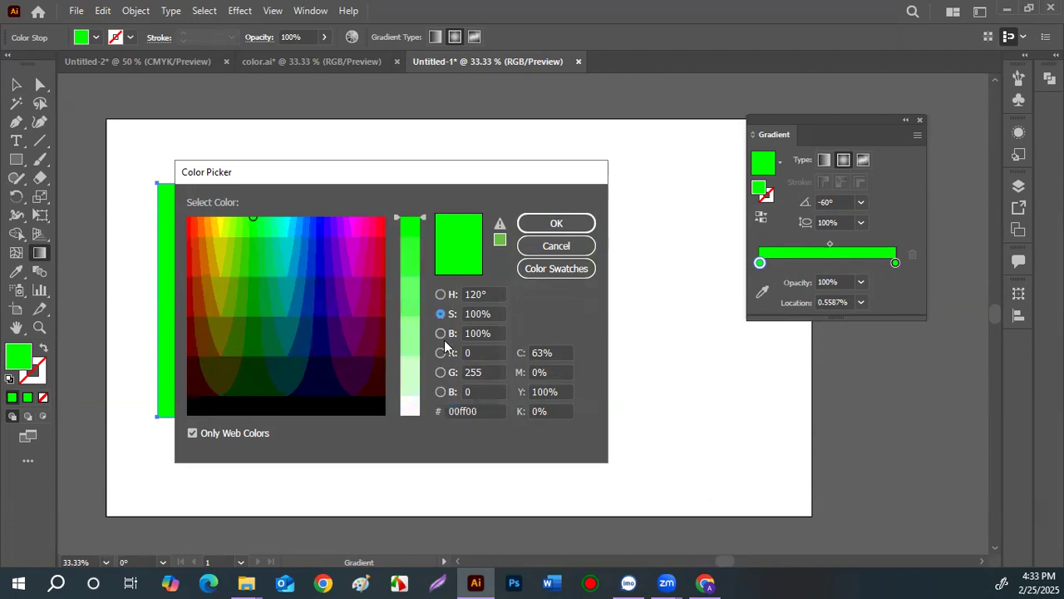
left_click(440, 333)
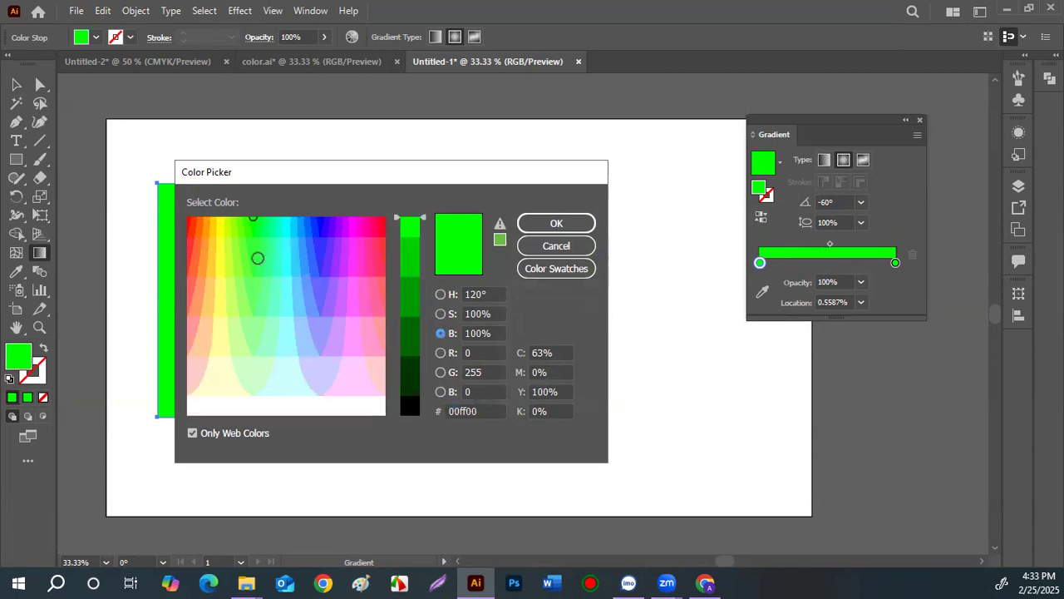
left_click_drag(258, 270, 258, 285)
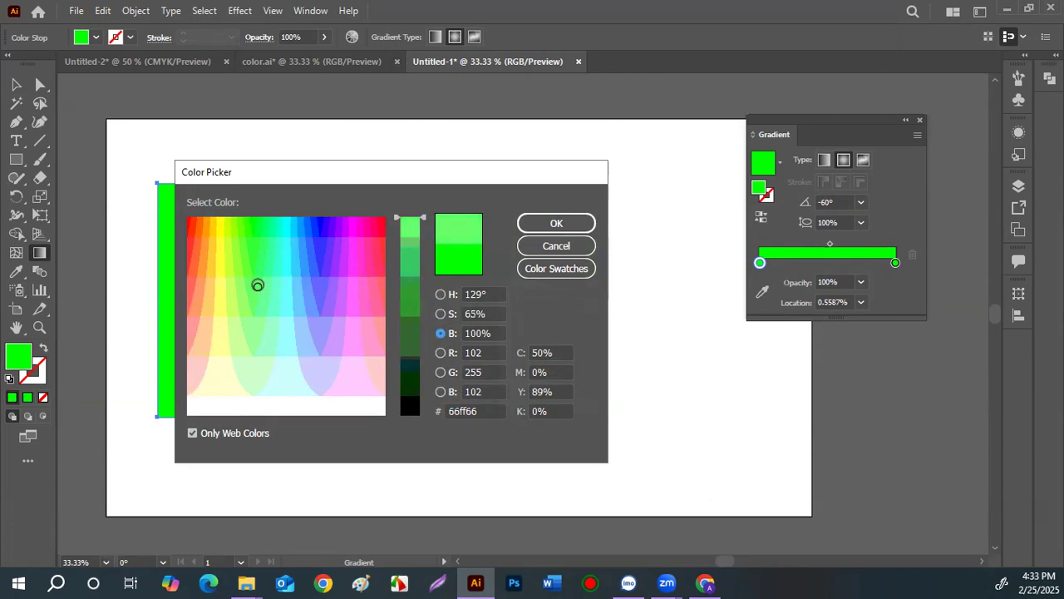
left_click(256, 268)
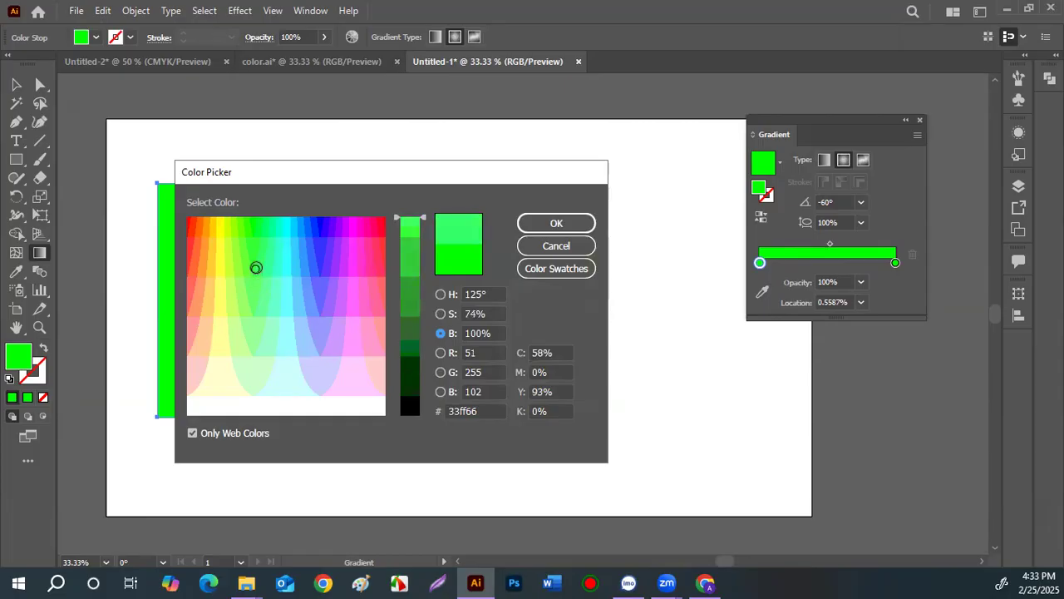
left_click(534, 221)
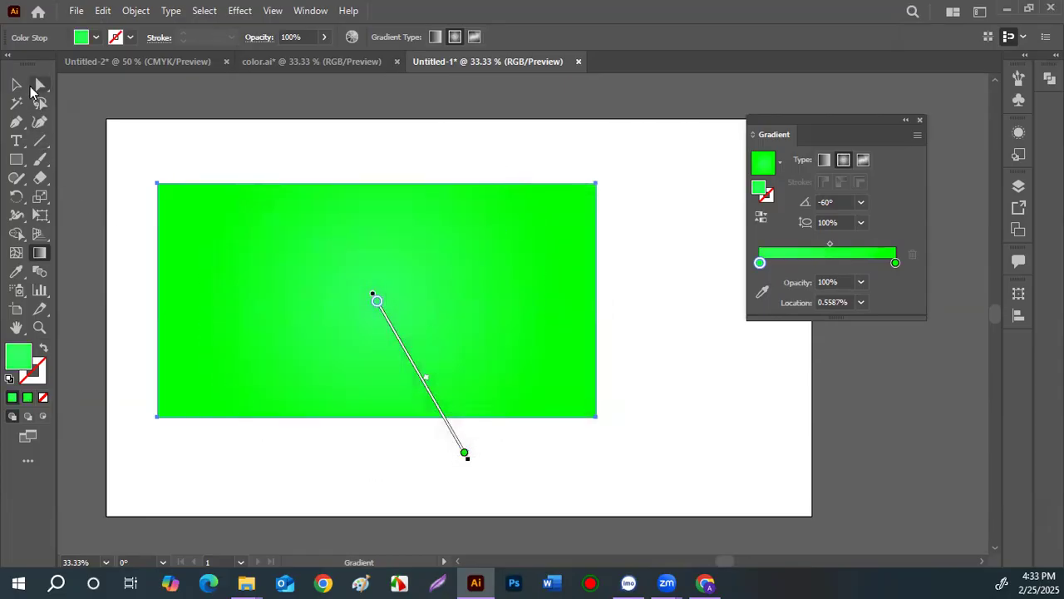
- Switch the inner stop's colour to HSB and mute it to a grey-green of about 136° hue, 37% saturation and 74% brightness
left_click(16, 84)
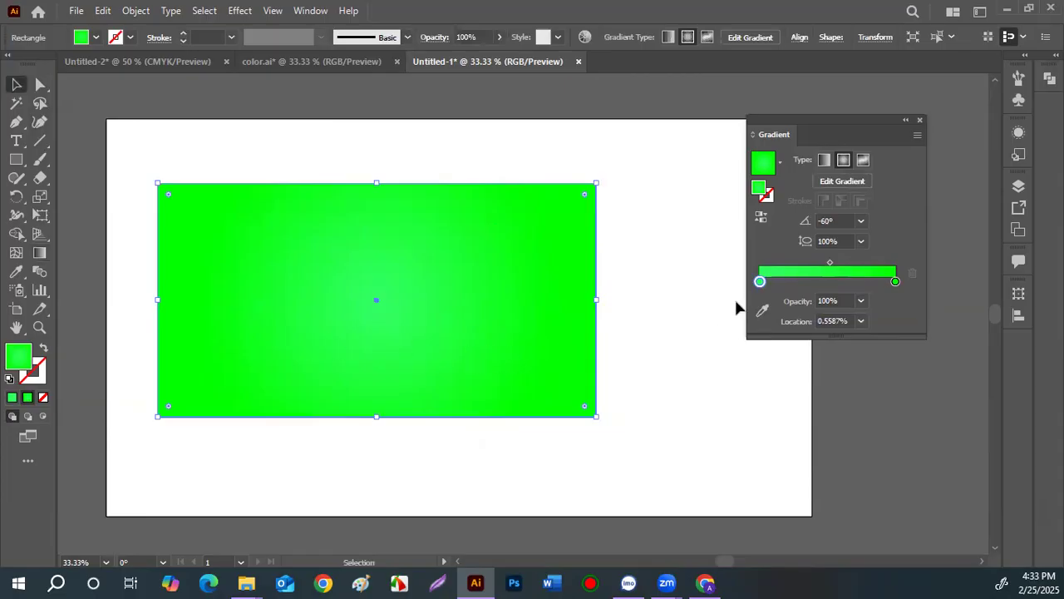
double_click(760, 281)
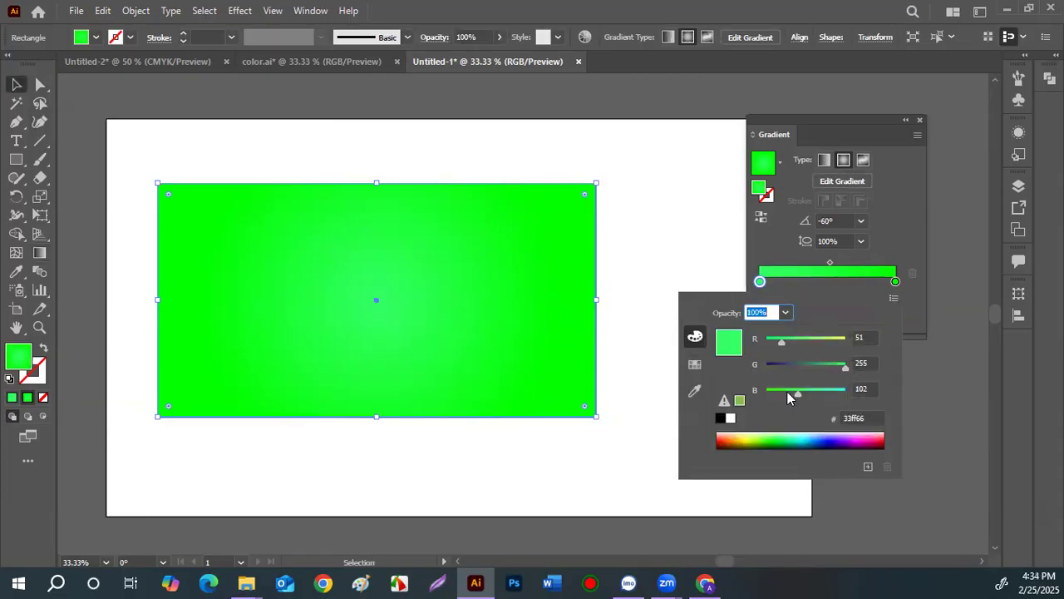
left_click(893, 299)
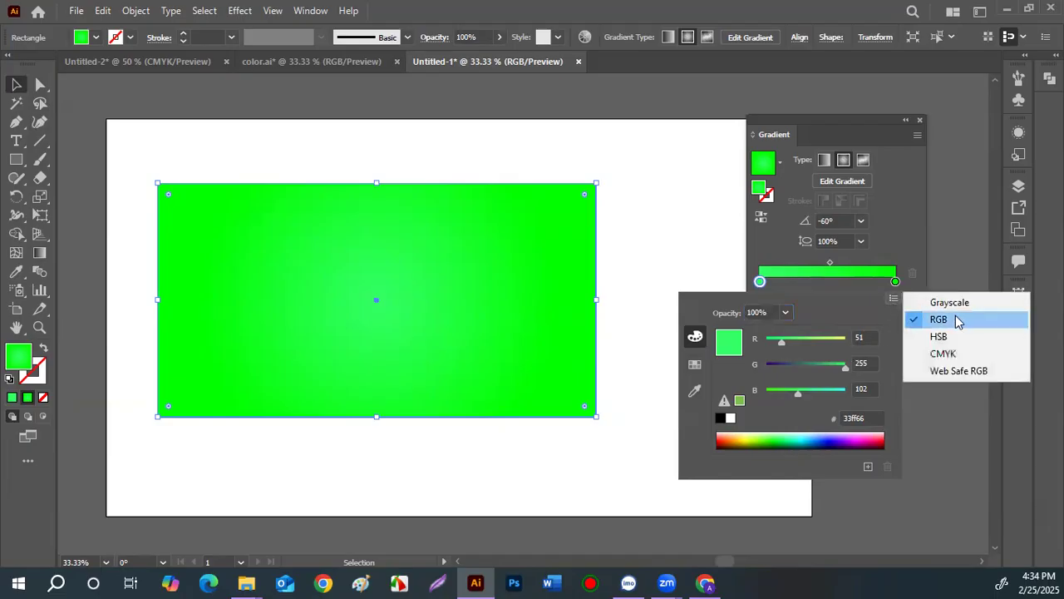
left_click(935, 336)
left_click_drag(825, 365, 794, 369)
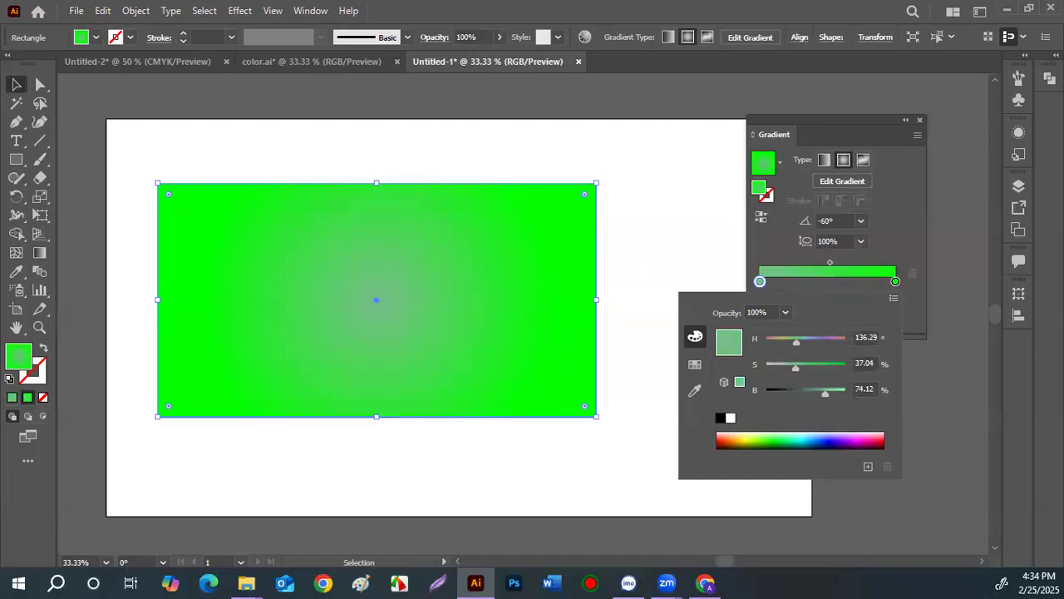
left_click(17, 84)
left_click(641, 283)
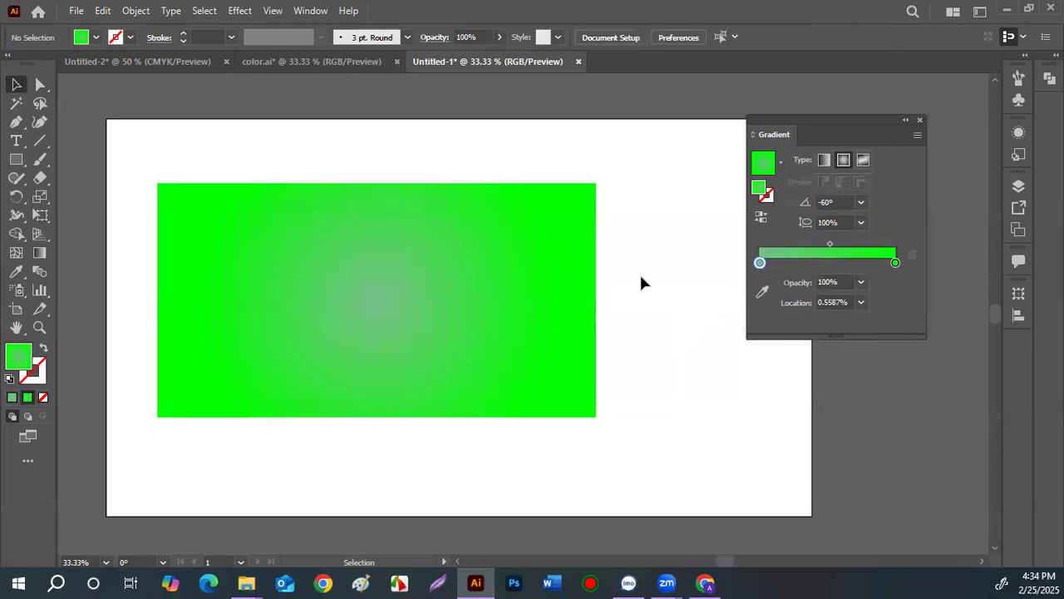
- Apply a freeform gradient to the rectangle and add four white colour points around its centre
left_click(343, 302)
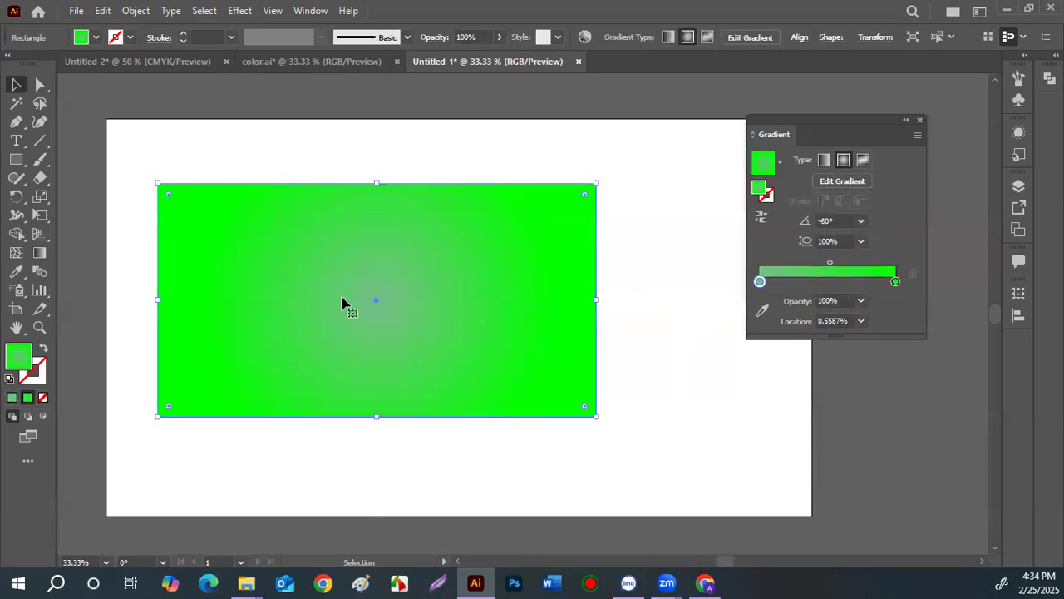
left_click(865, 159)
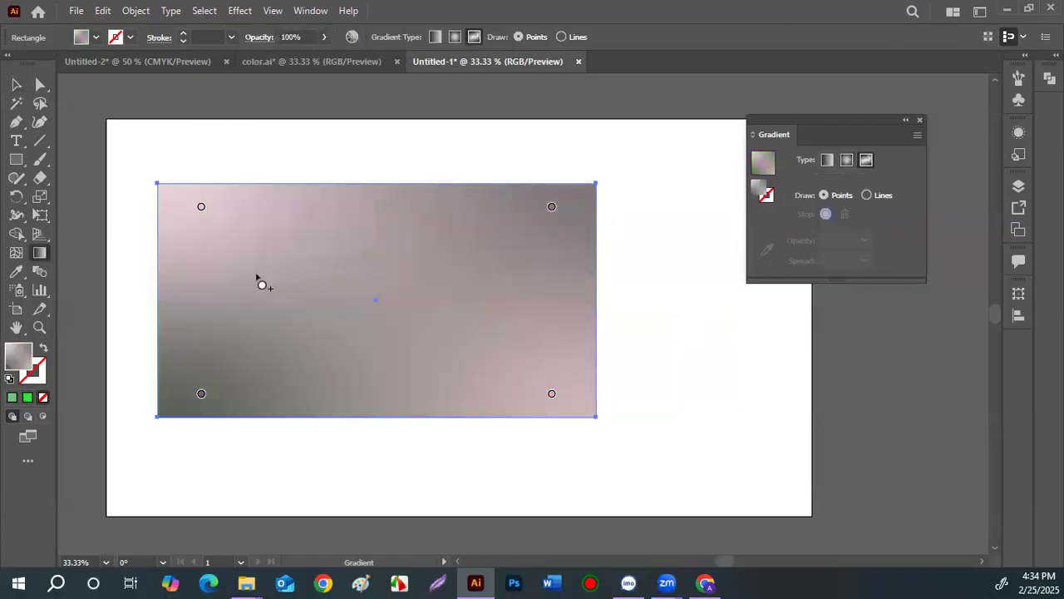
left_click(256, 245)
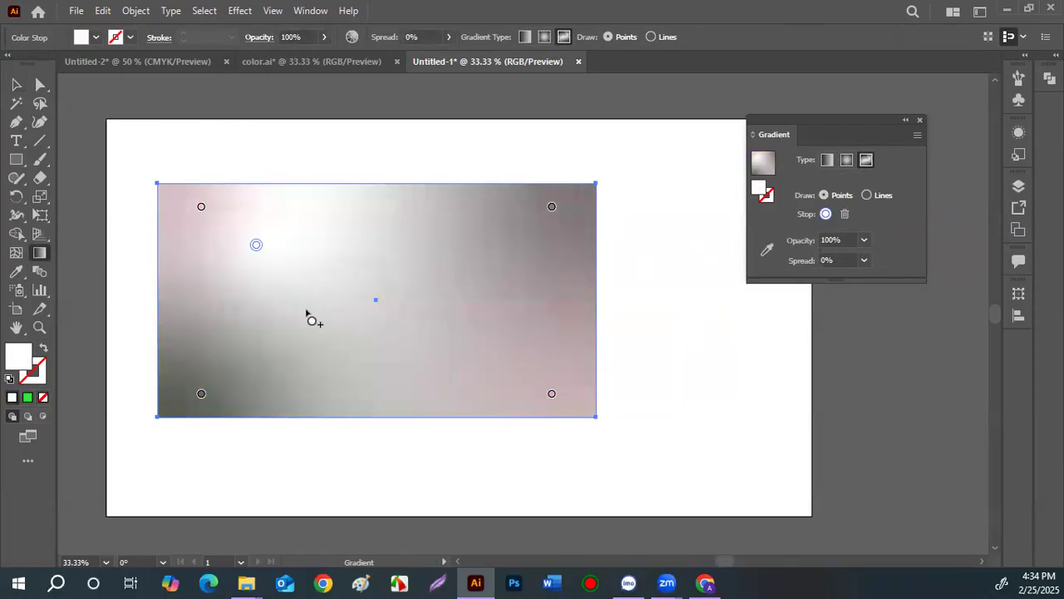
left_click(270, 322)
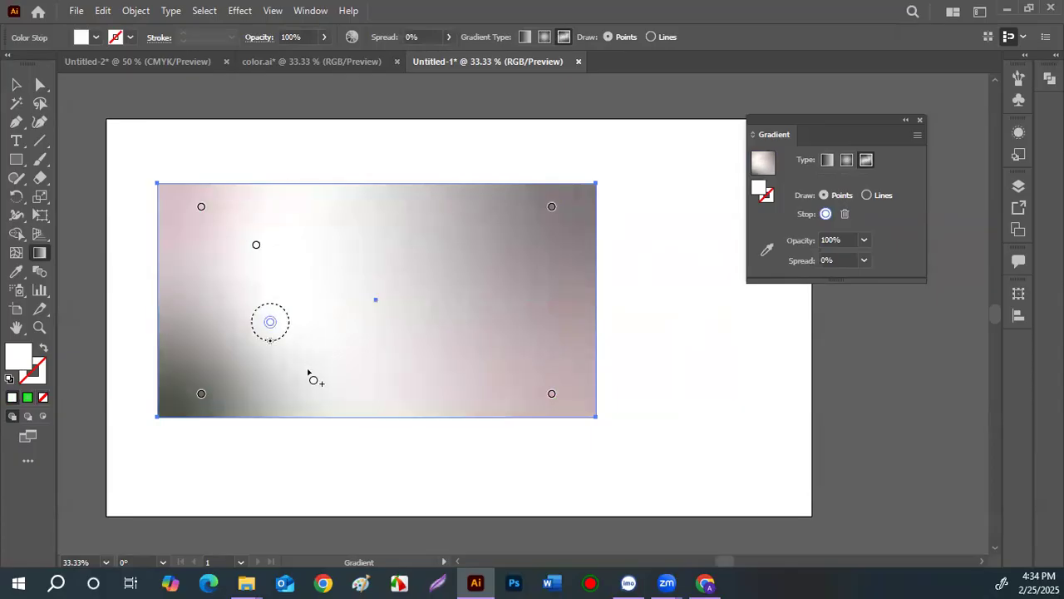
left_click(485, 328)
left_click(431, 248)
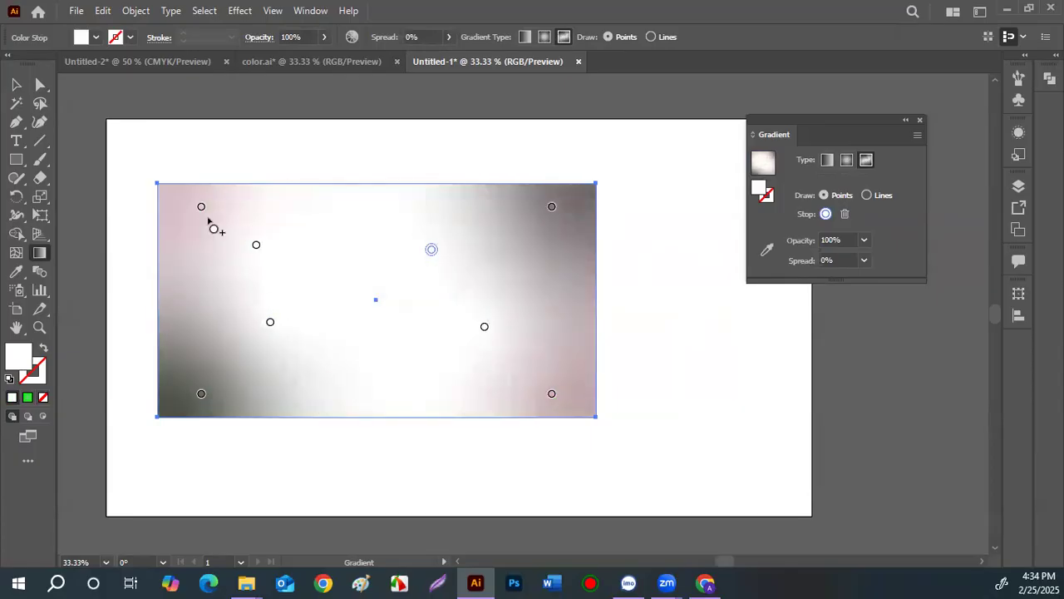
- Recolour the freeform point in the rectangle's upper-left corner teal, with 60% brightness
left_click(201, 208)
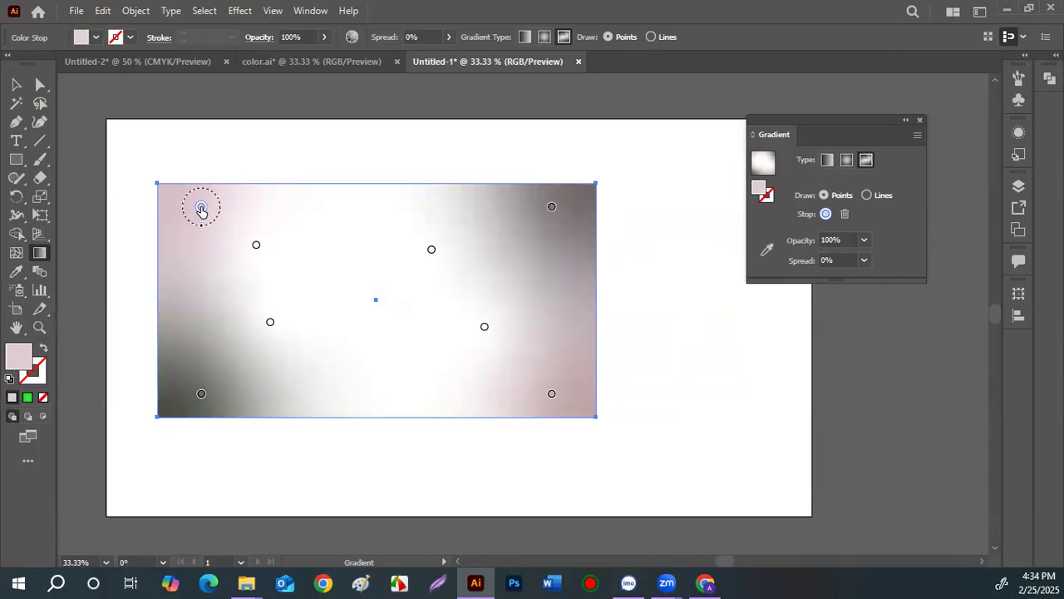
double_click(201, 208)
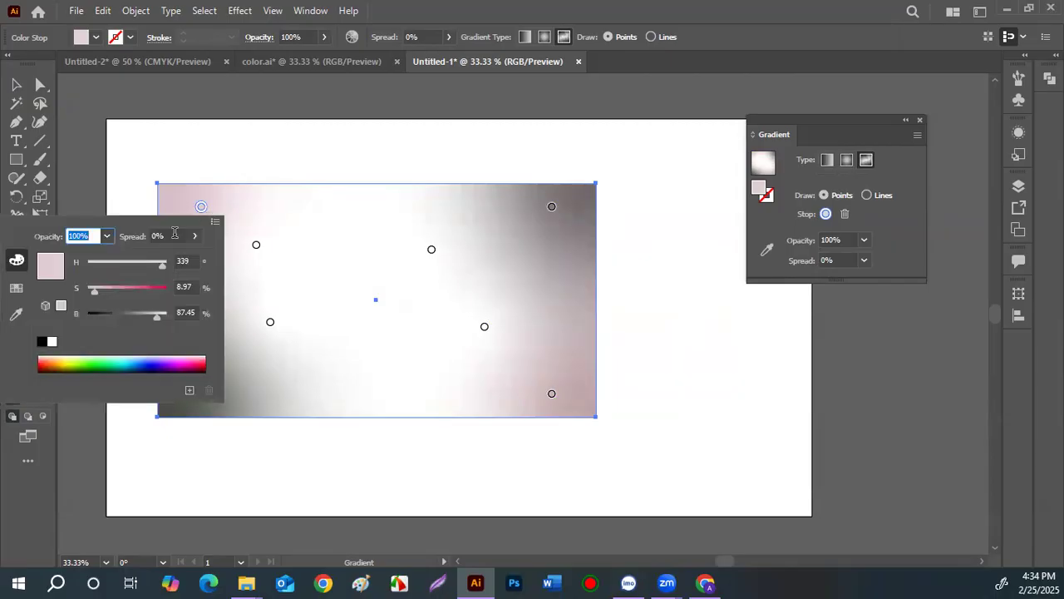
left_click(159, 359)
left_click(126, 361)
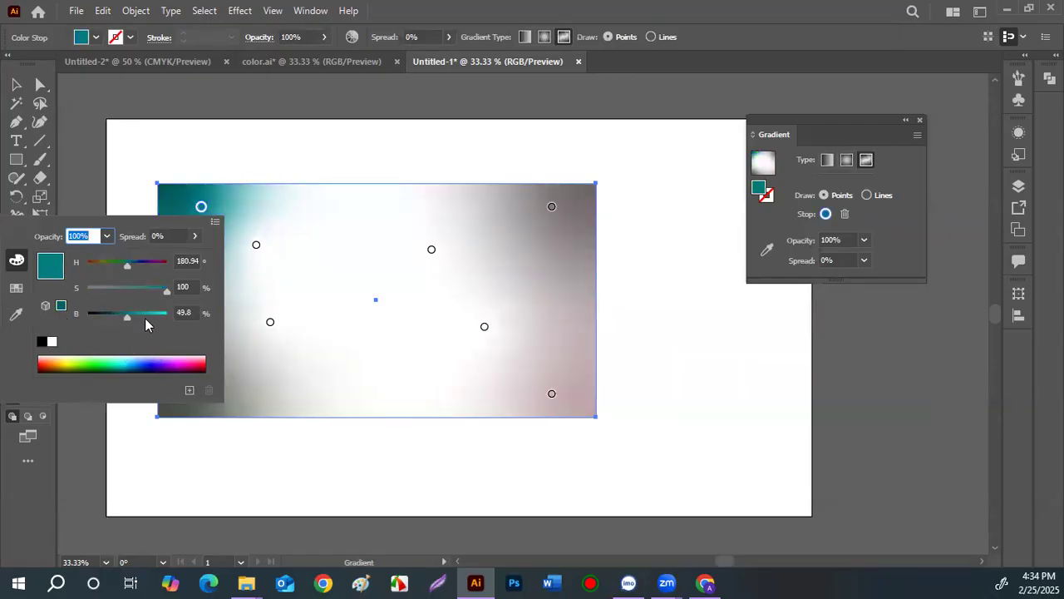
mouse_move(128, 320)
left_mouse_down()
mouse_move(118, 321)
mouse_move(135, 318)
left_mouse_up()
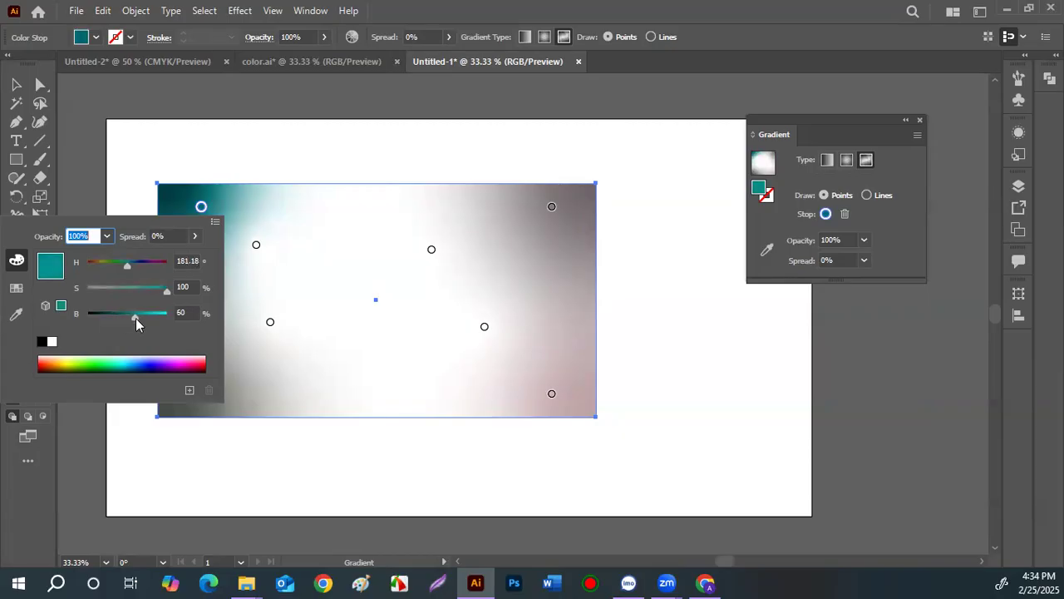
- Switch the rectangle's upper-right freeform point to RGB and recolour it purple, 760094
left_click(551, 208)
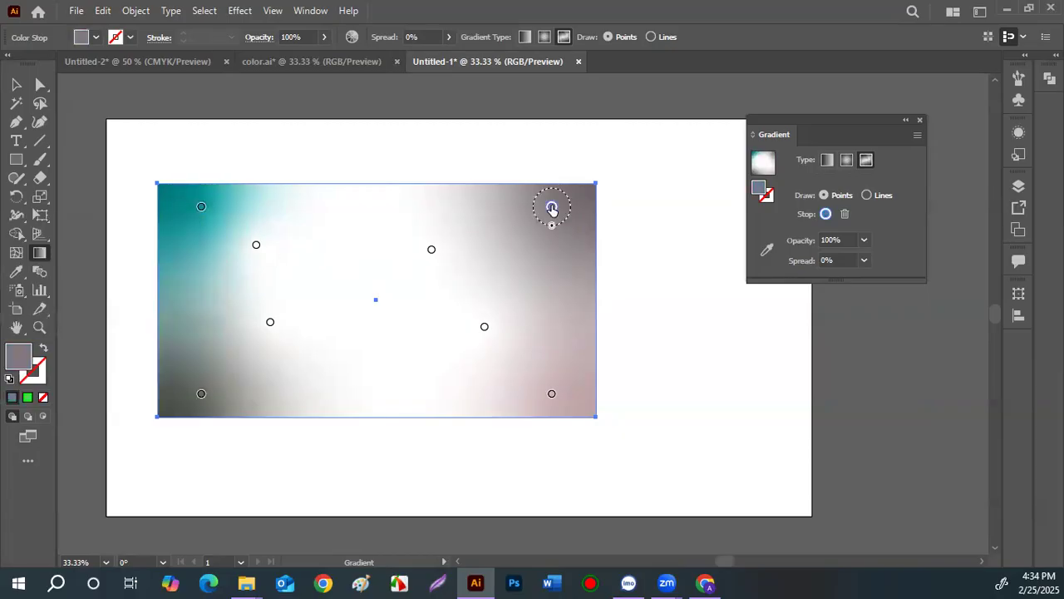
double_click(552, 208)
left_click(552, 209)
double_click(552, 208)
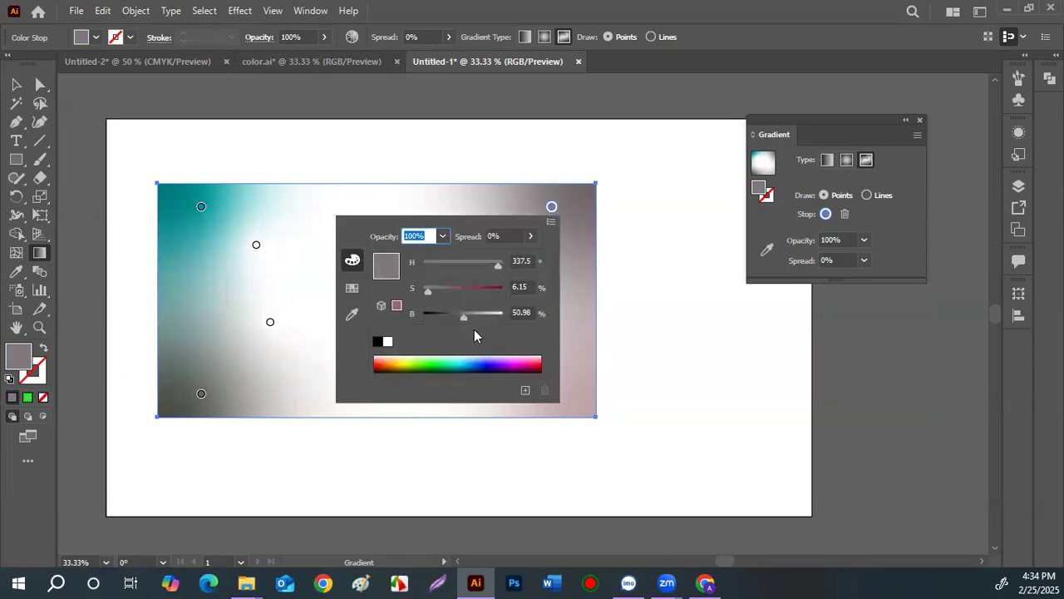
left_click(551, 223)
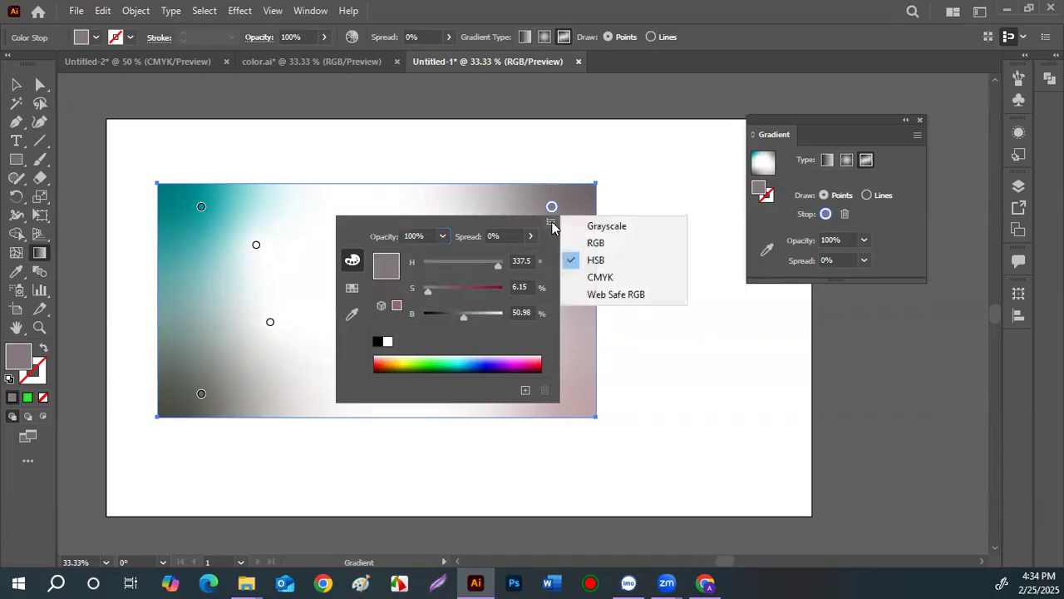
left_click(595, 243)
left_click_drag(461, 288, 442, 291)
left_click_drag(442, 291, 469, 266)
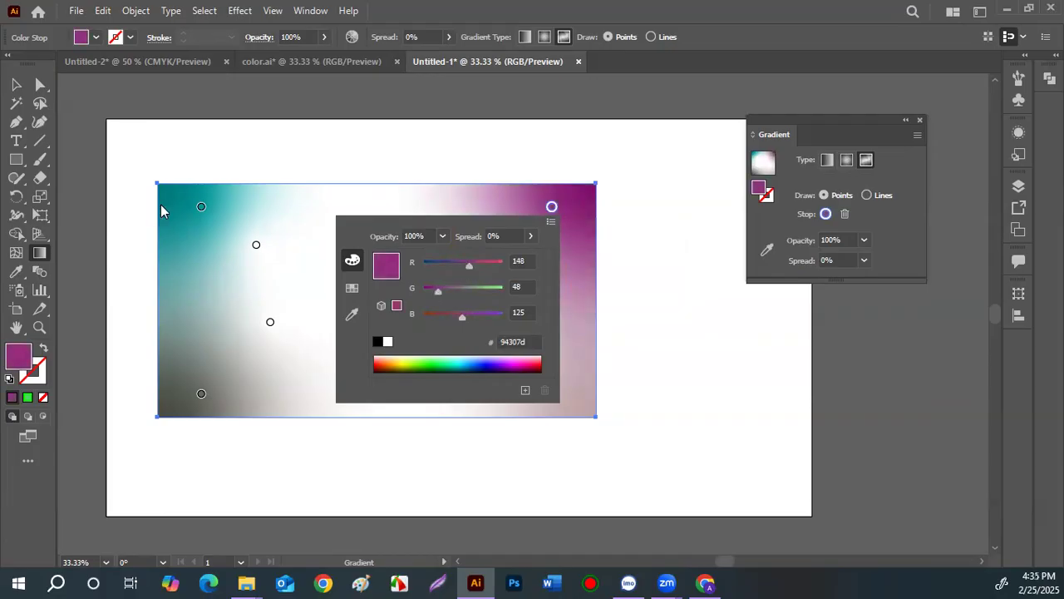
left_click(510, 364)
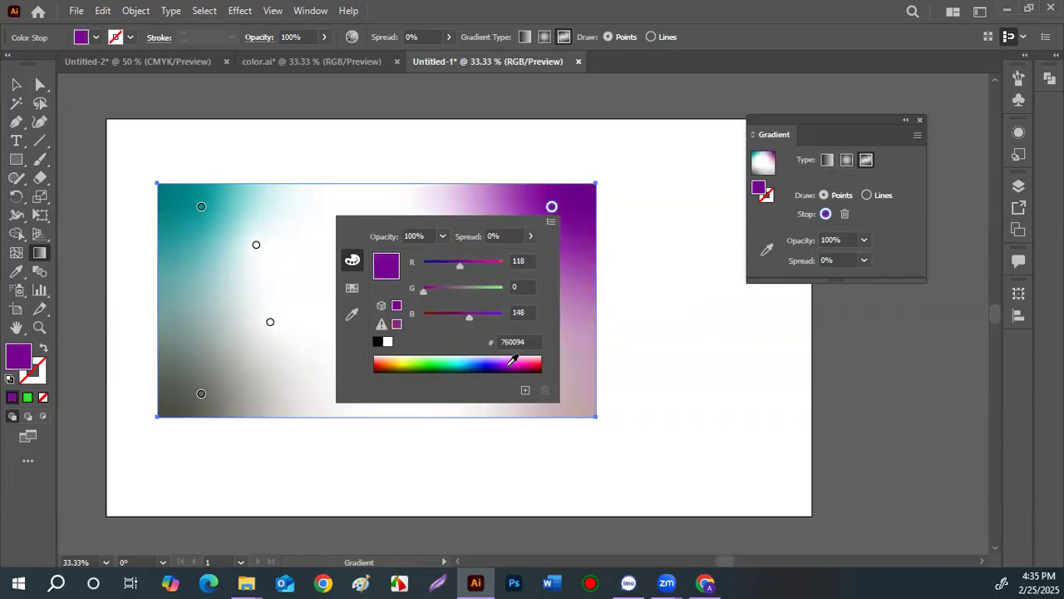
left_click(633, 239)
- Recolour the freeform point in the rectangle's lower-right corner with the yellow cccc33
left_click(552, 394)
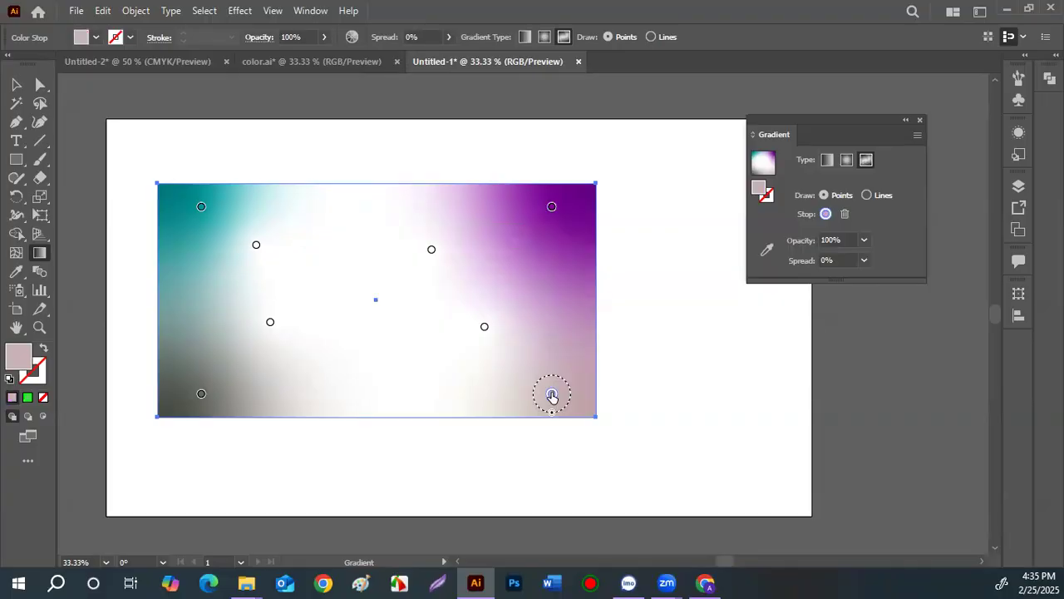
double_click(21, 359)
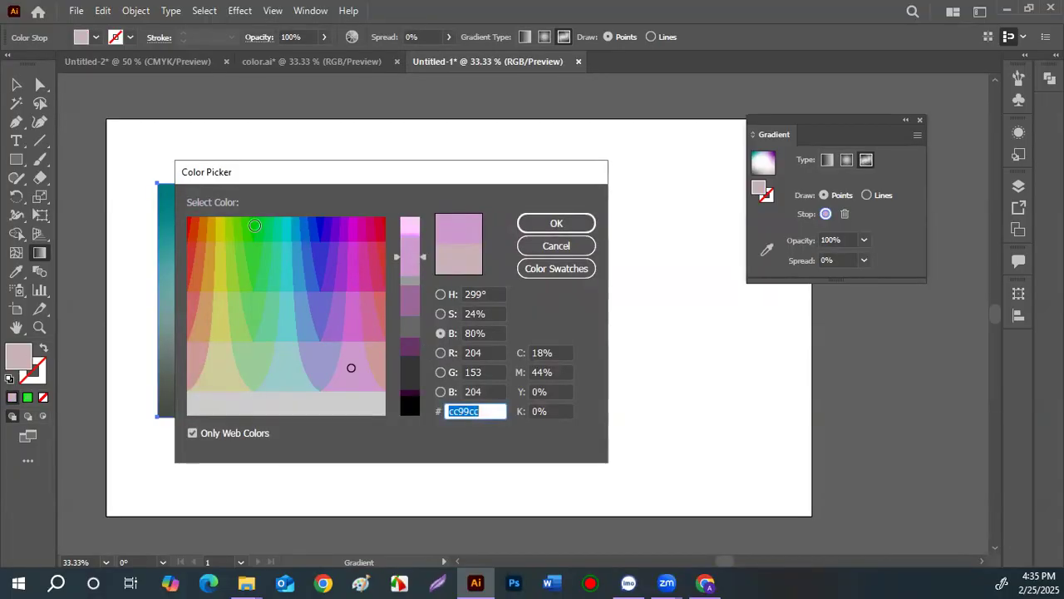
left_click(254, 225)
left_click(223, 253)
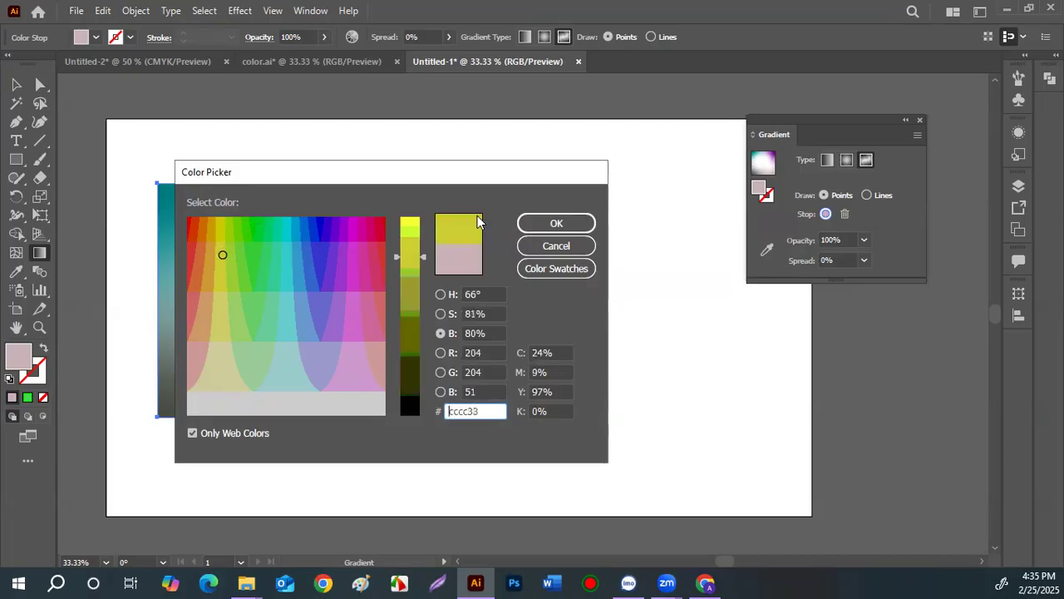
left_click(573, 222)
- Recolour the lower-right of the four inner freeform points bright pink
left_click(483, 328)
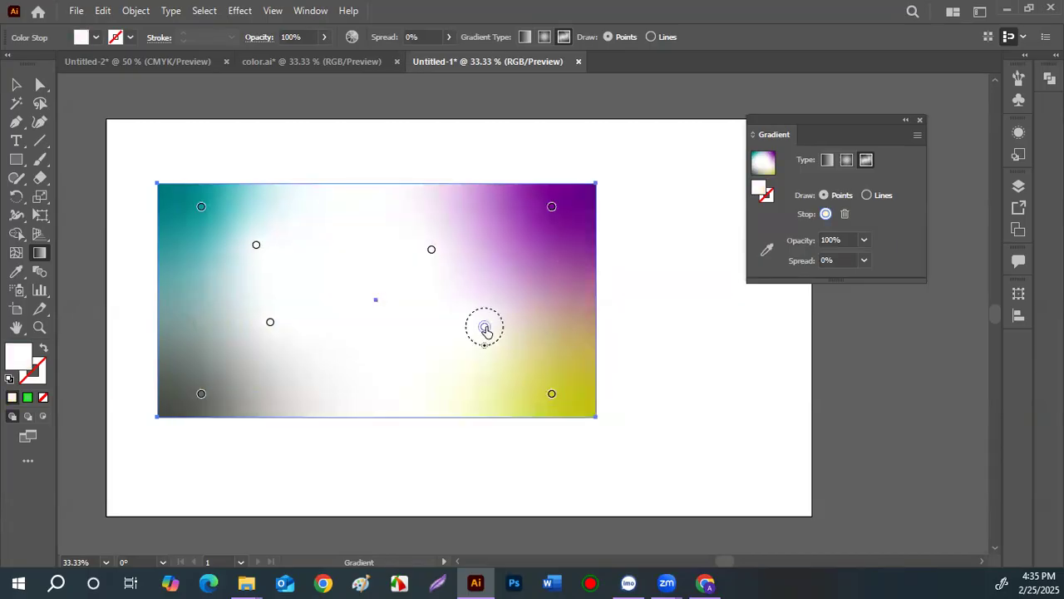
double_click(19, 361)
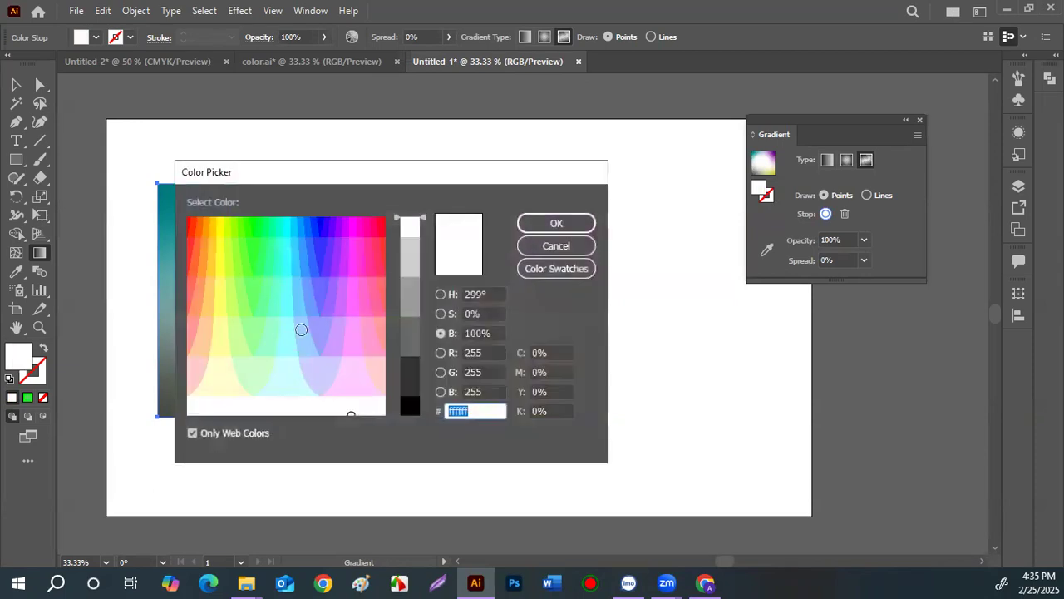
left_click(352, 384)
left_click(360, 284)
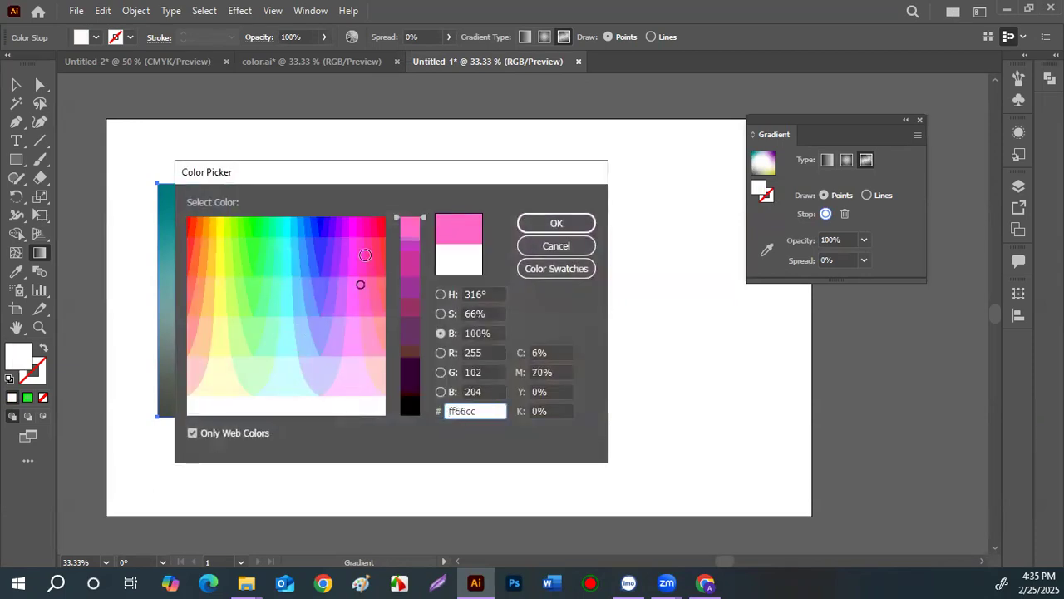
left_click(557, 222)
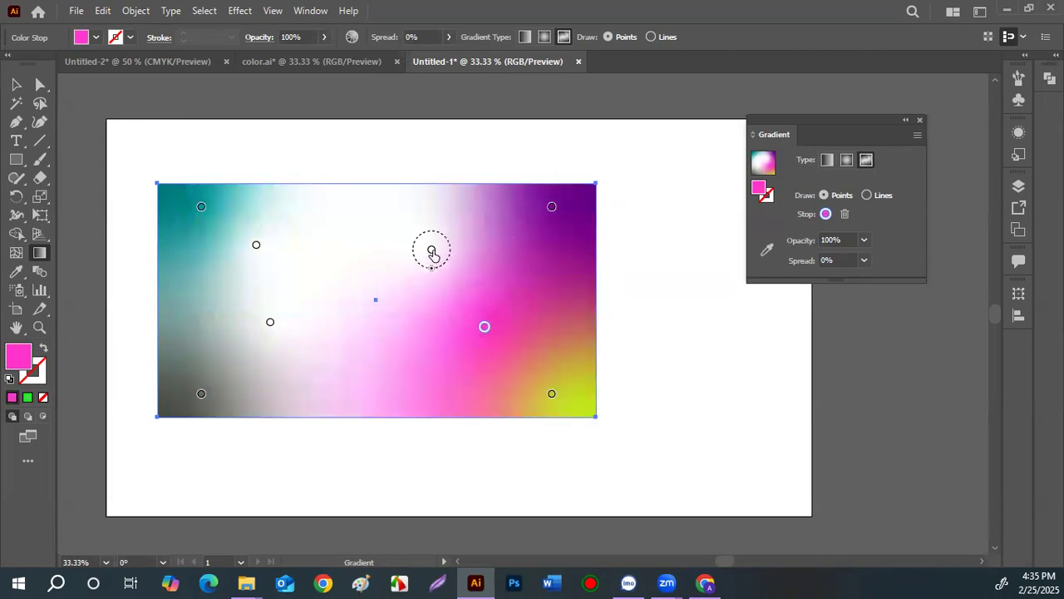
- Recolour the upper-right of the four inner freeform points orange, ff6633
left_click(431, 251)
double_click(18, 357)
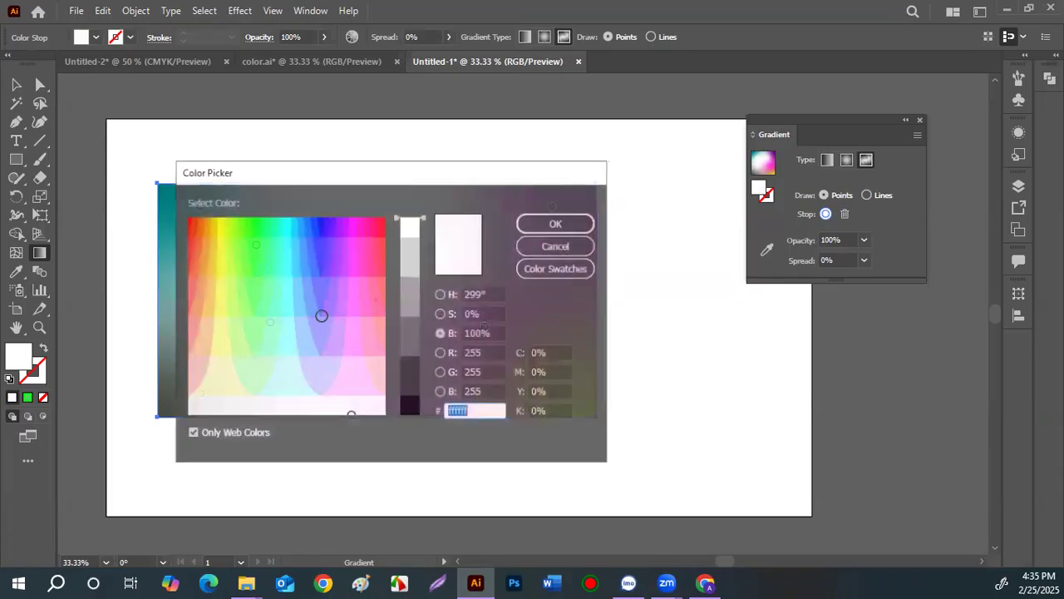
left_click(196, 247)
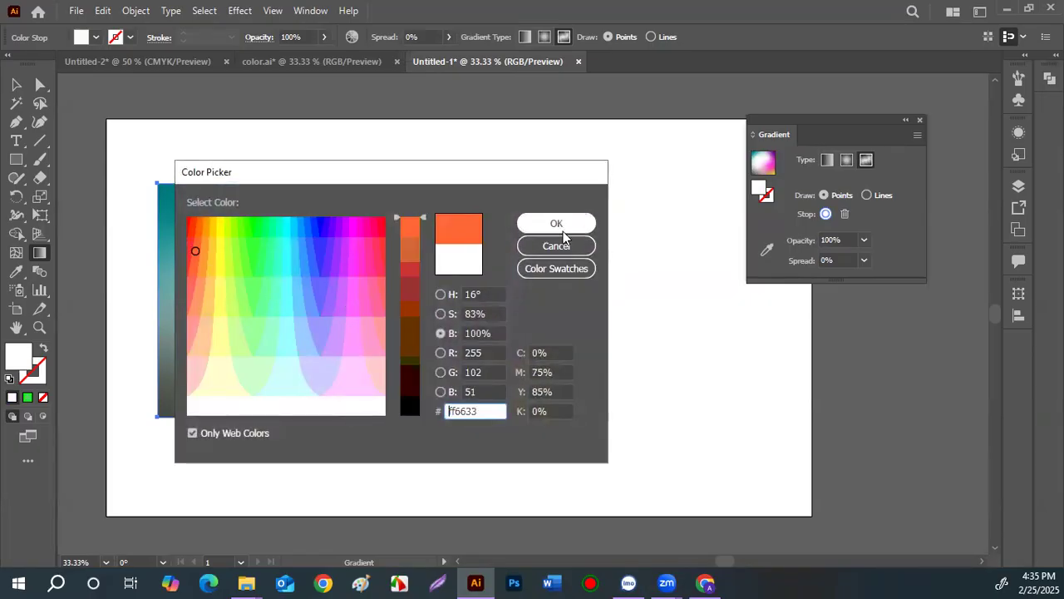
left_click(555, 235)
- Recolour the upper-left of the four inner freeform points blue, 3399ff
left_click(256, 245)
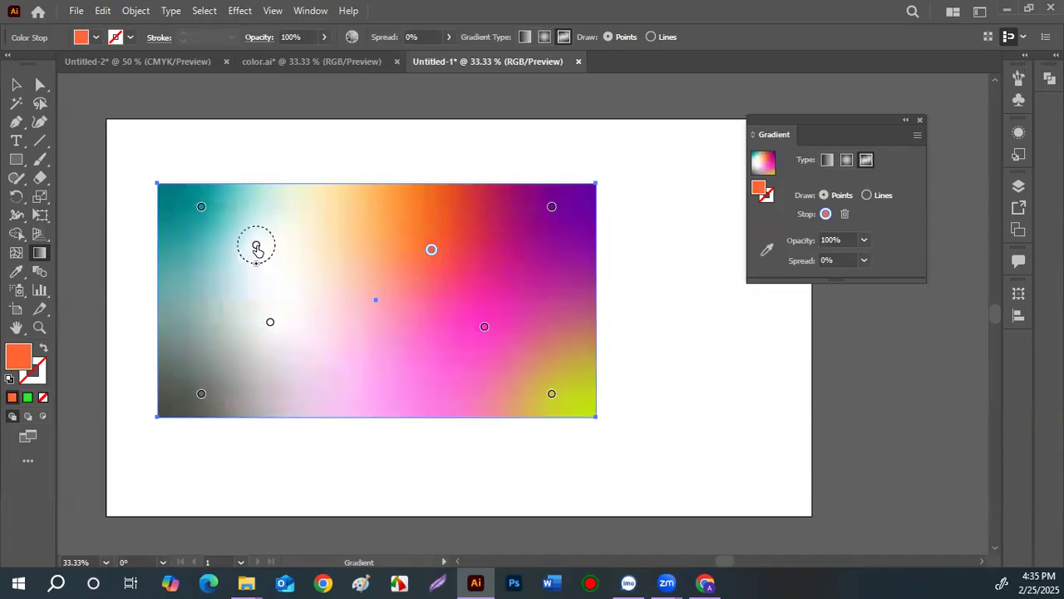
double_click(18, 357)
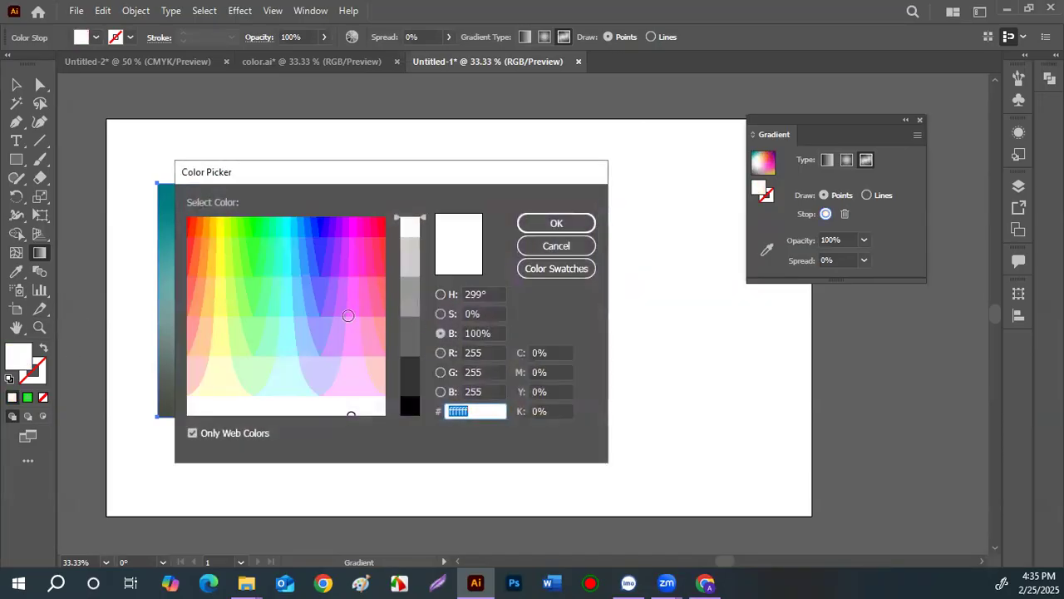
left_click(306, 275)
left_click(538, 230)
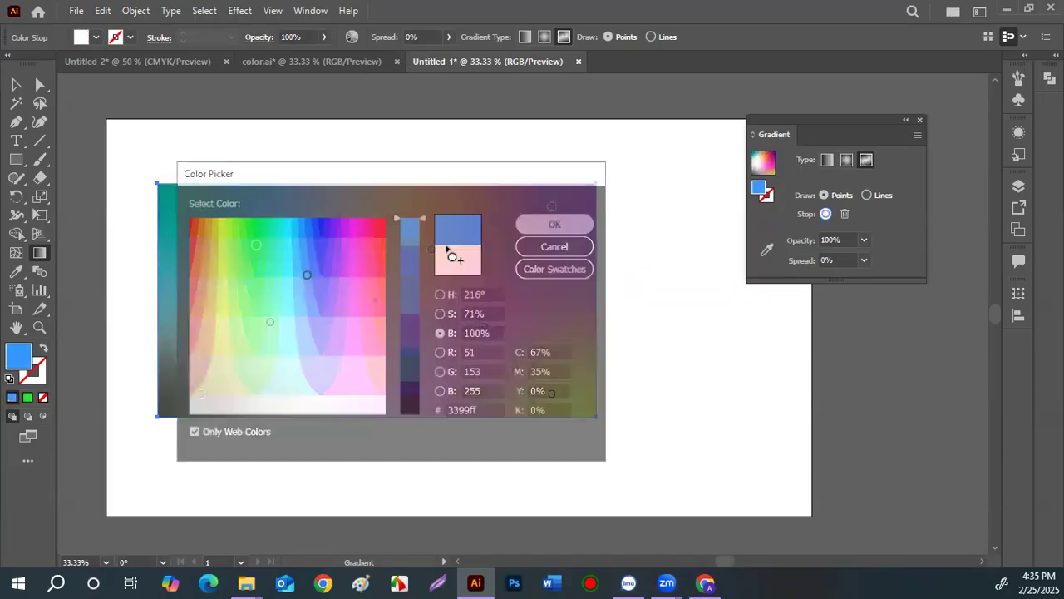
- Recolour the freeform point in the rectangle's lower-left corner with the green 66cc00, choosing it by hue
left_click(199, 395)
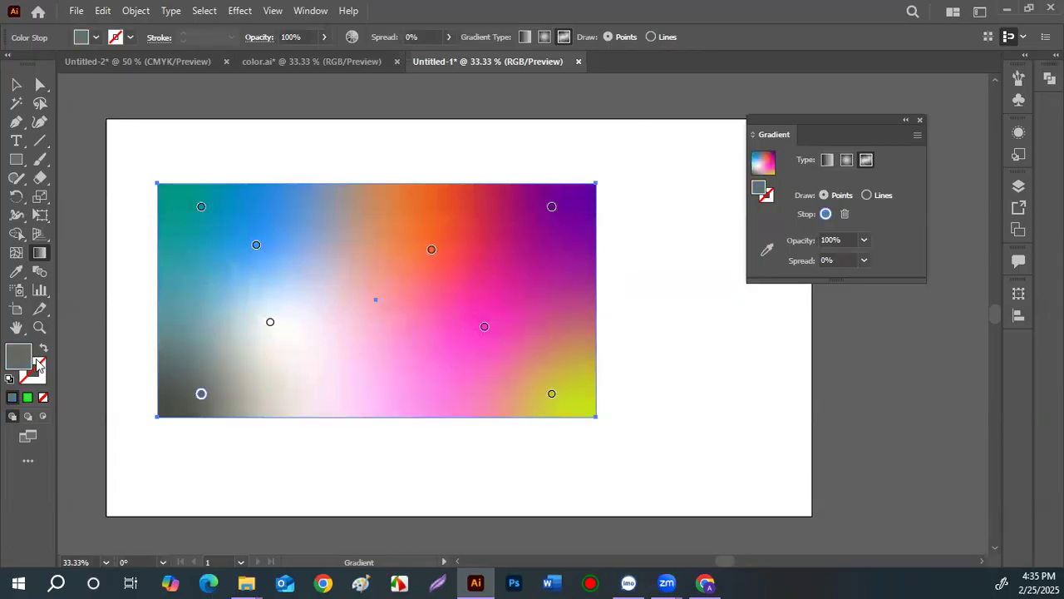
double_click(20, 358)
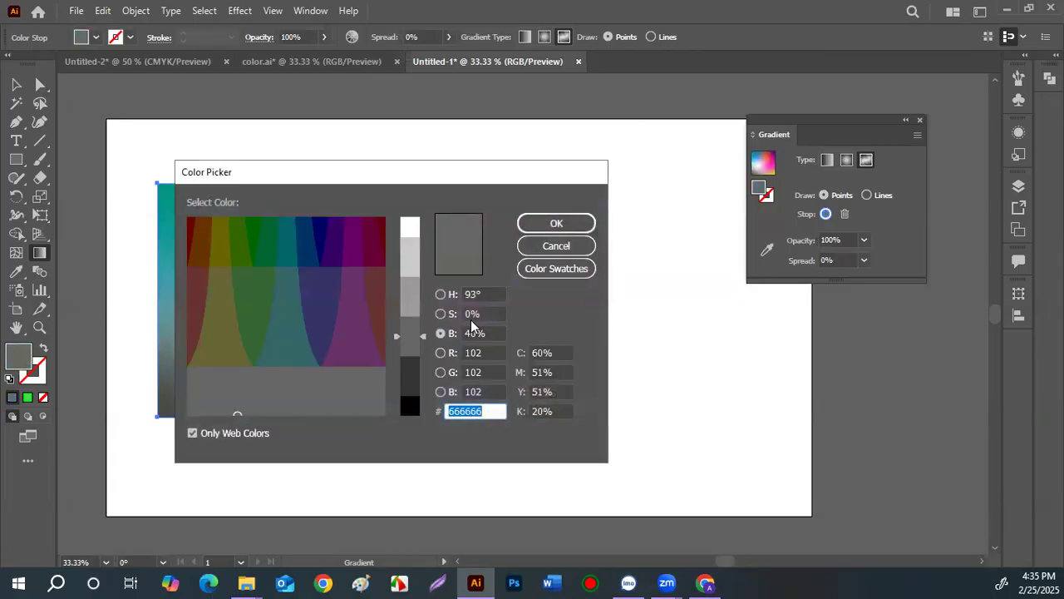
left_click(441, 295)
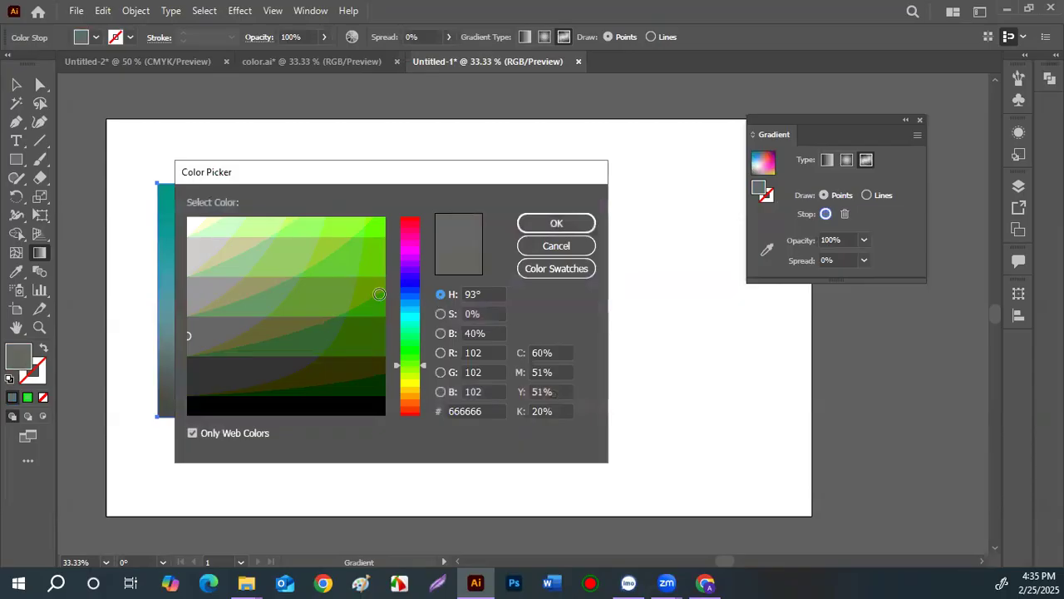
left_click_drag(416, 353, 415, 346)
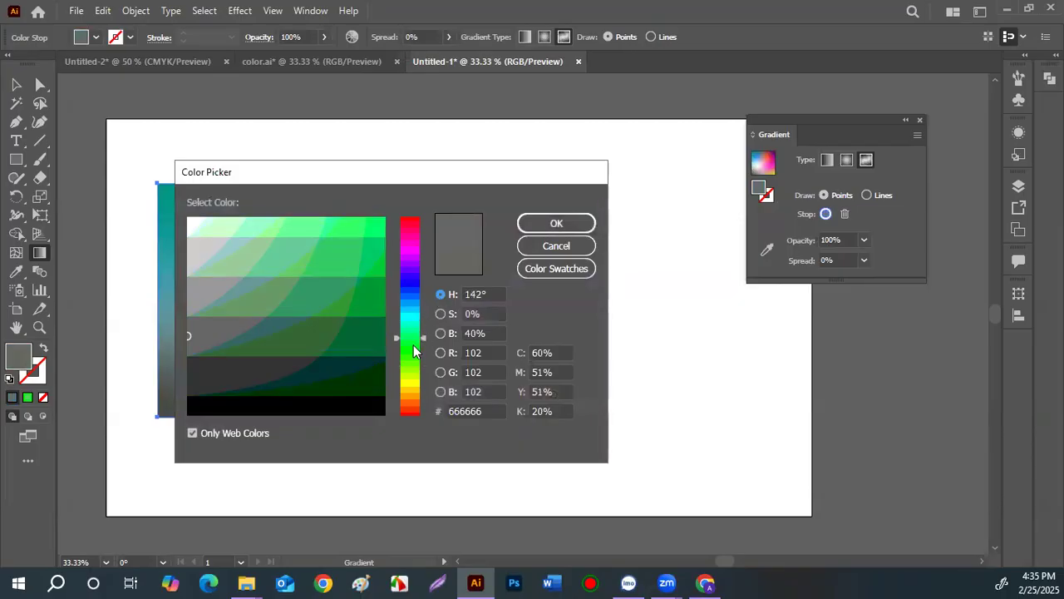
left_click(411, 366)
left_click(363, 266)
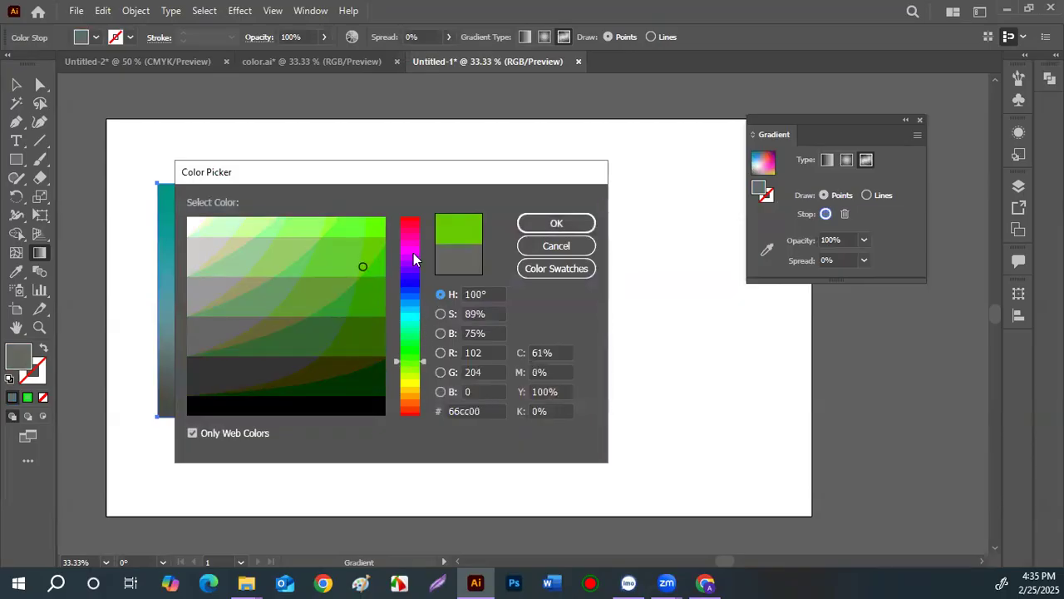
left_click(556, 223)
- Recolour the lower-left of the four inner freeform points blue
left_click(270, 322)
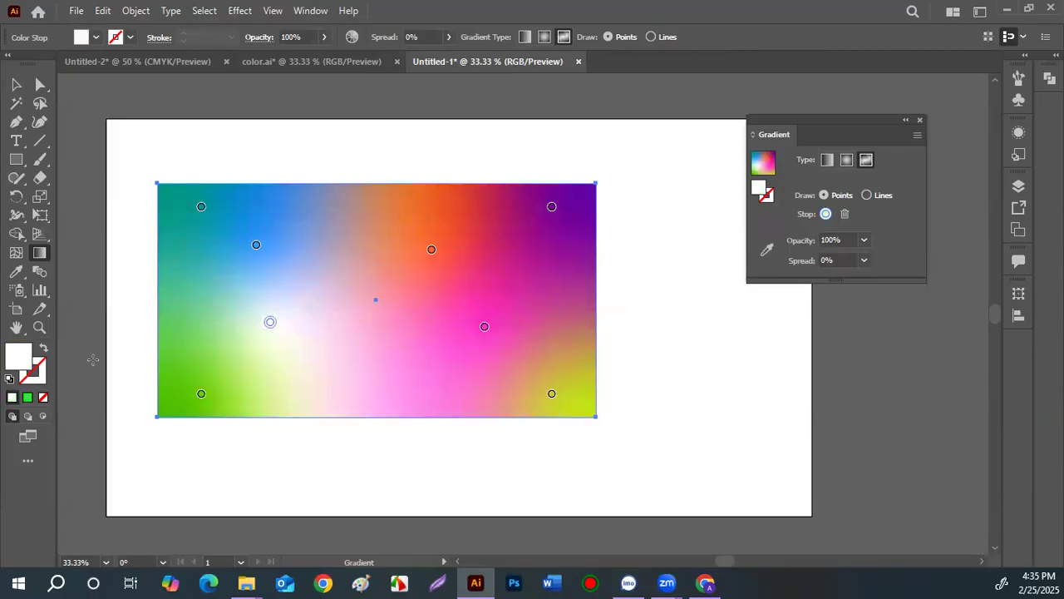
double_click(21, 360)
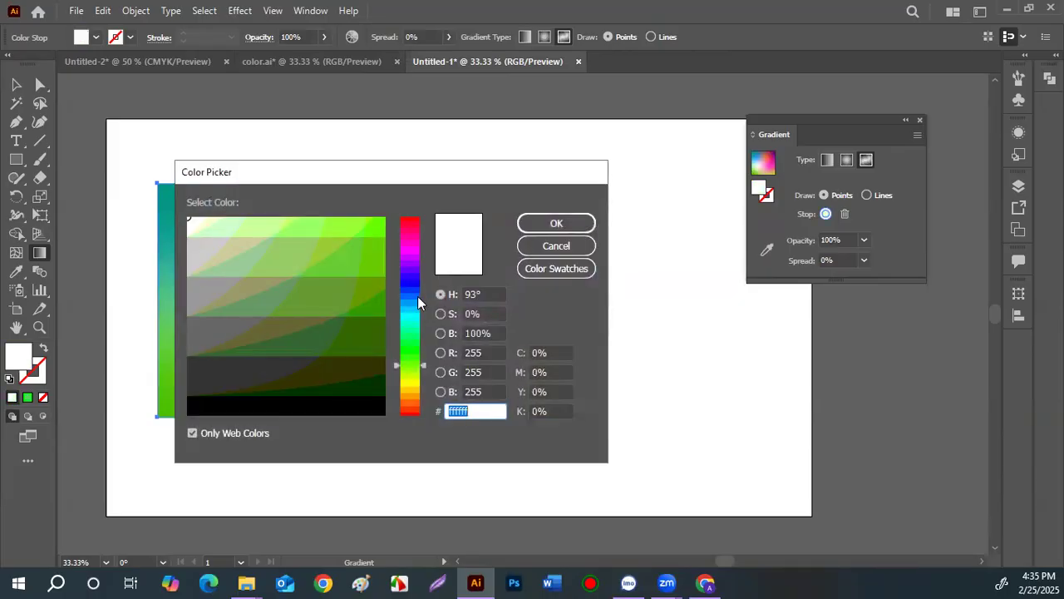
left_click(417, 296)
left_click(341, 233)
left_click(561, 226)
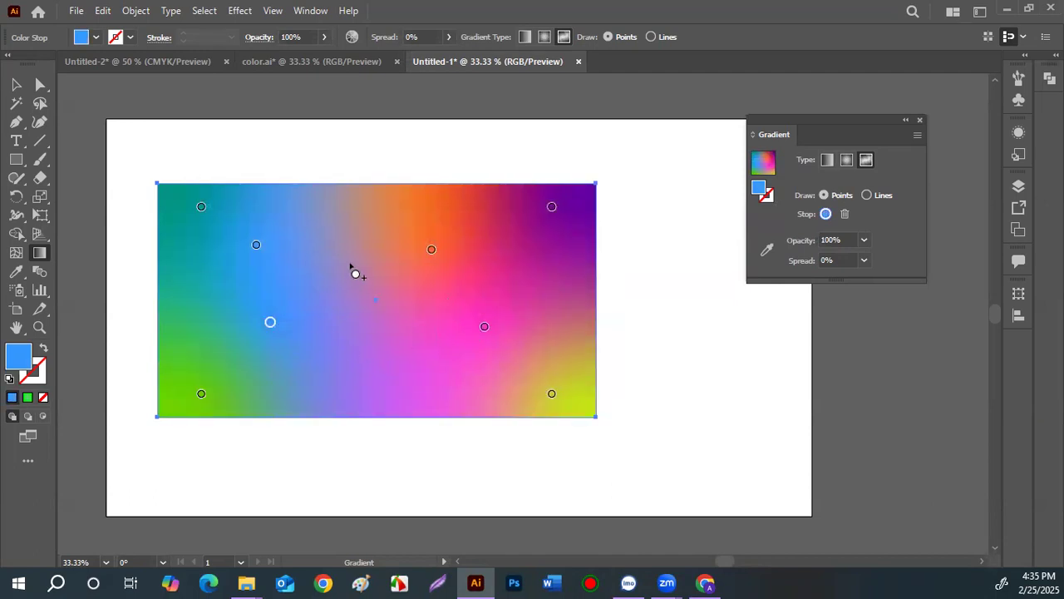
- Add two blue freeform points near the rectangle's centre, one above the other, and shift the lower one slightly upwards
left_click(349, 262)
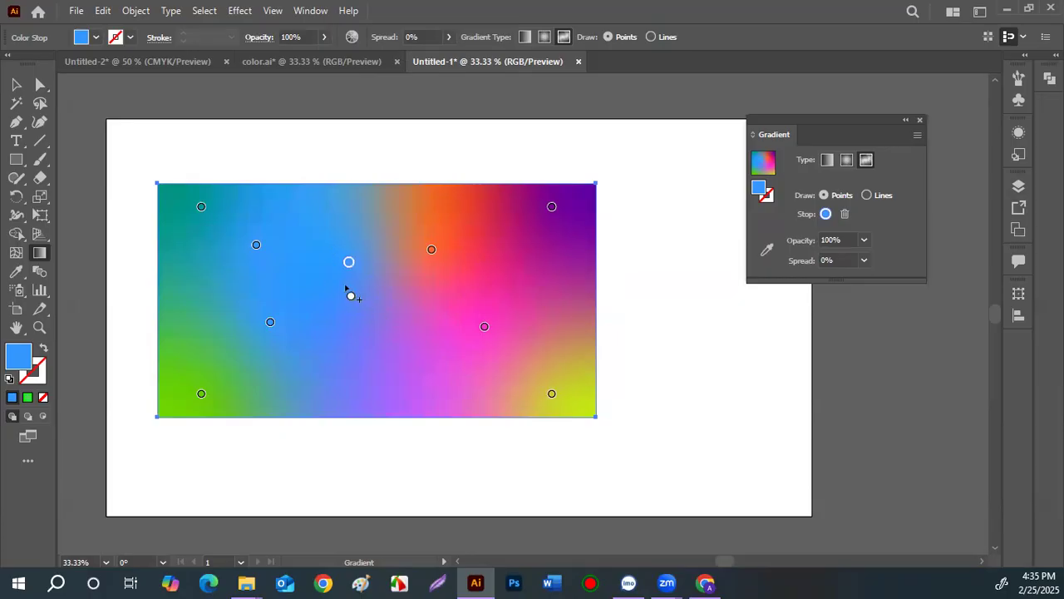
left_click(371, 350)
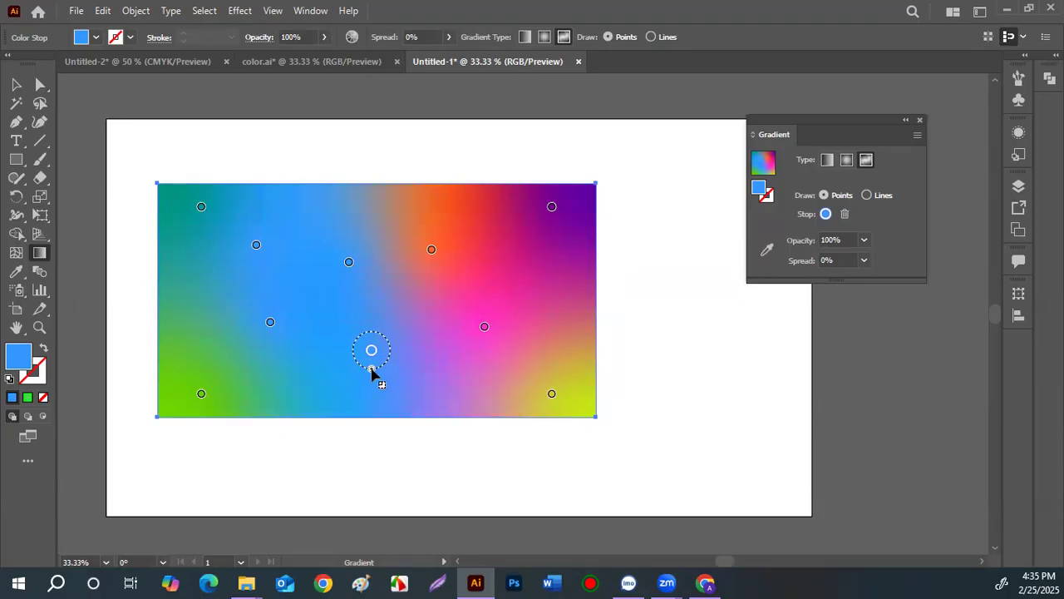
mouse_move(371, 367)
left_mouse_down()
mouse_move(374, 406)
mouse_move(373, 373)
left_mouse_up()
mouse_move(372, 351)
left_mouse_down()
mouse_move(373, 385)
mouse_move(368, 363)
left_mouse_up()
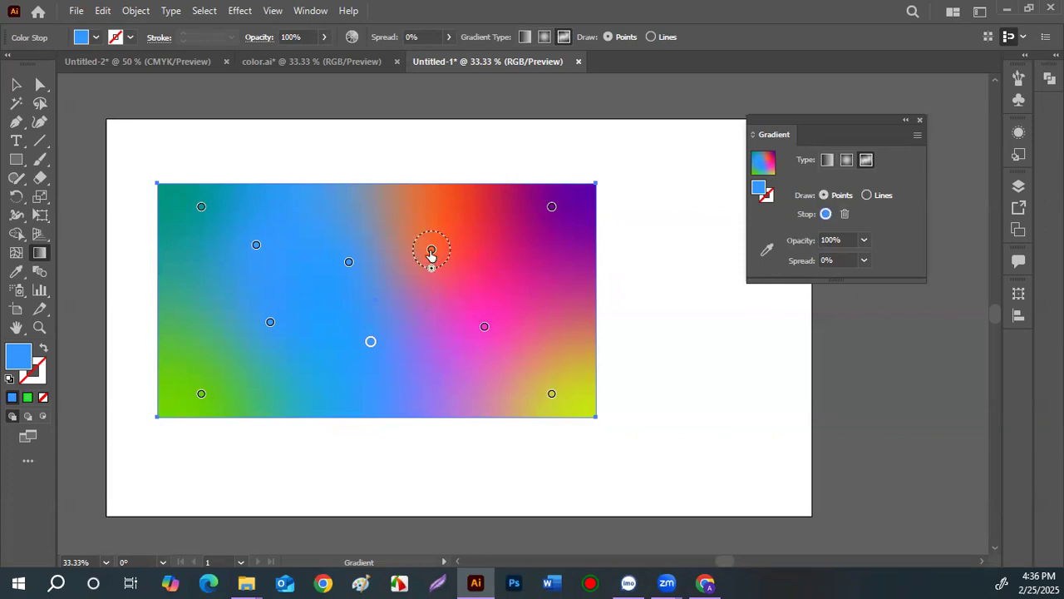
- Switch the freeform gradient to Lines, draw a line from near the centre to the left edge, and colour its left stop pink ff6fff
left_click(866, 194)
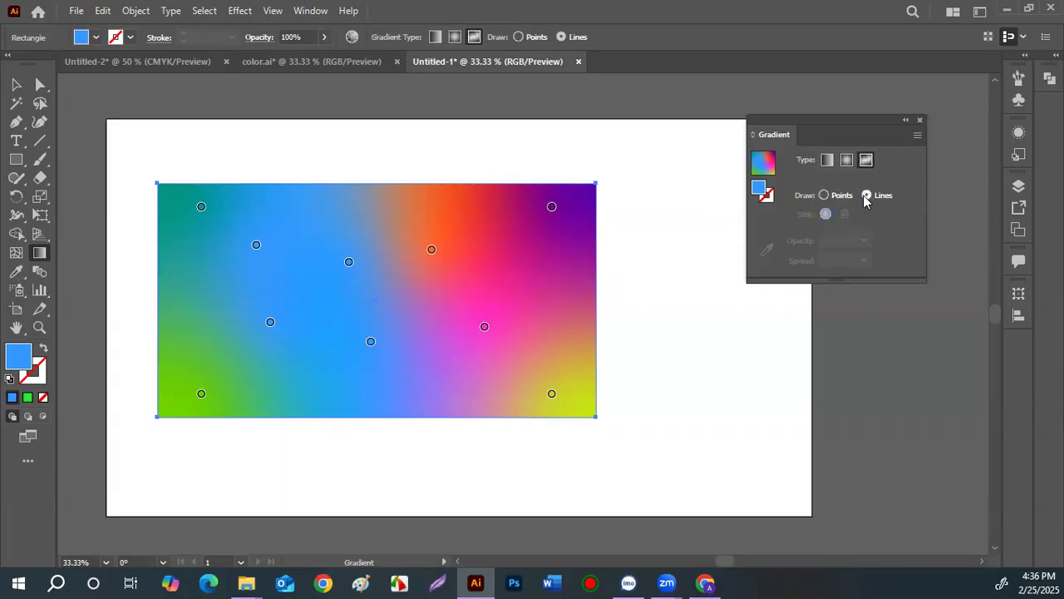
left_click(421, 311)
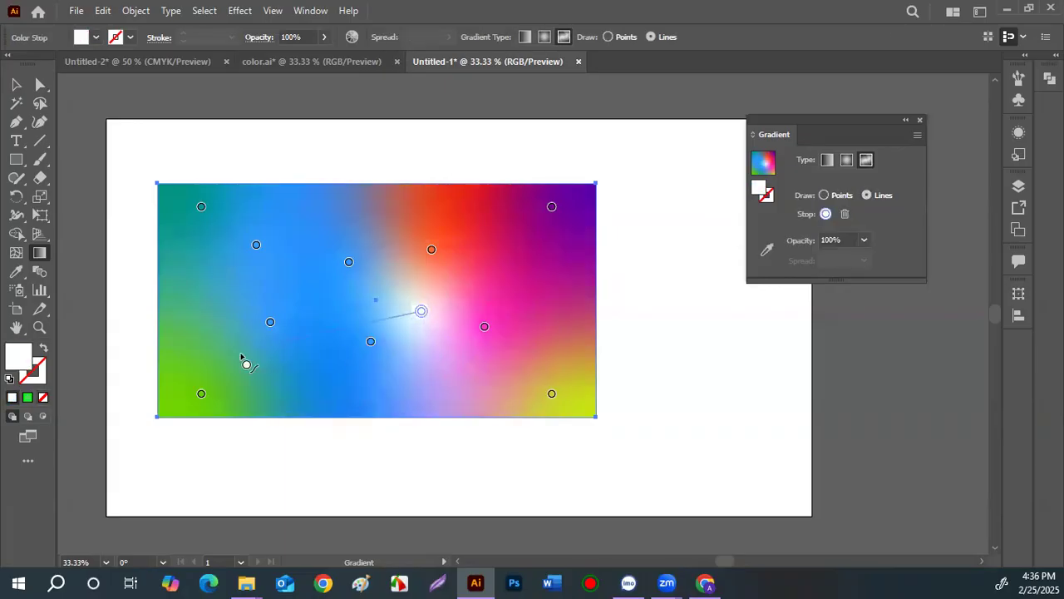
left_click(202, 260)
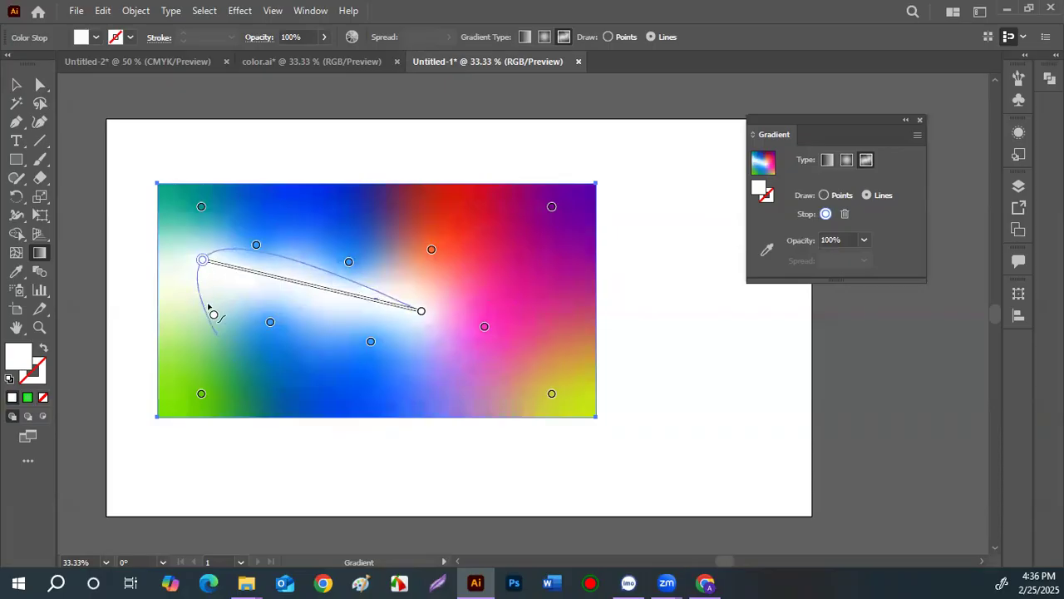
double_click(202, 261)
left_click_drag(161, 349, 122, 340)
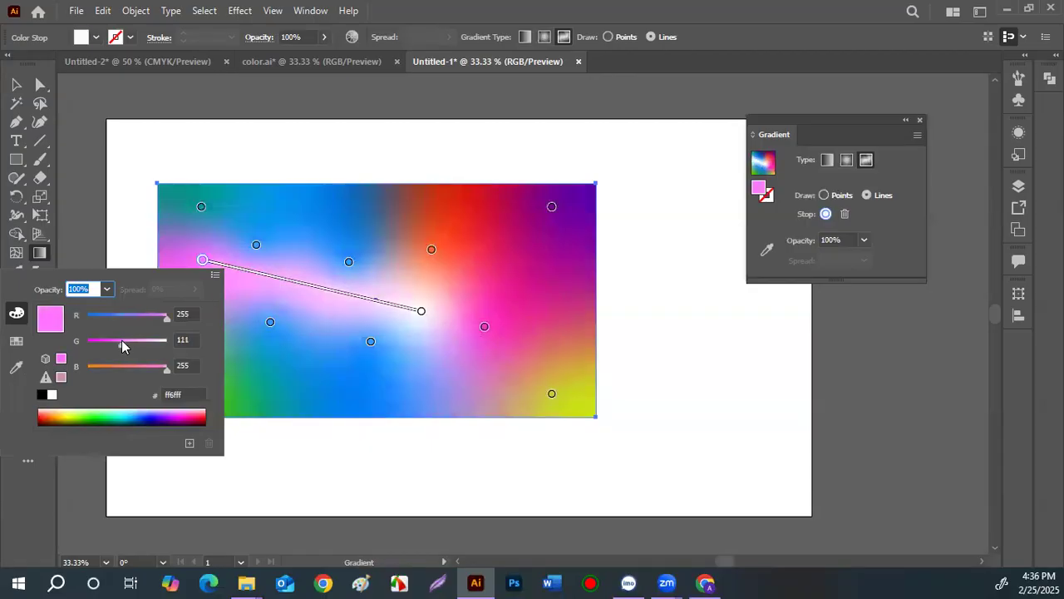
left_click(16, 85)
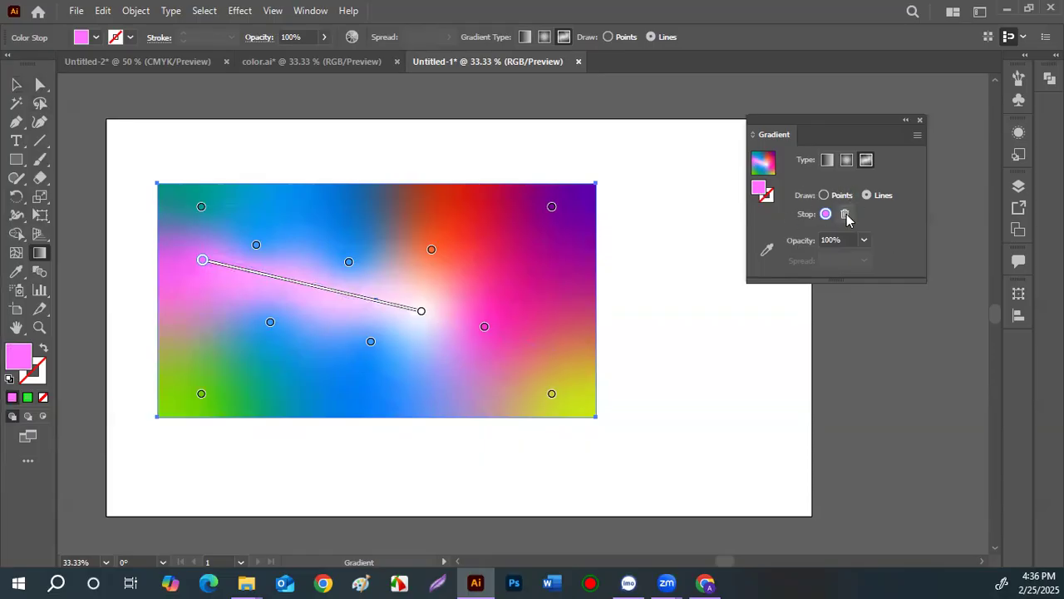
- Delete the orange freeform point and both end stops of the drawn gradient line
left_click(431, 249)
left_click(844, 215)
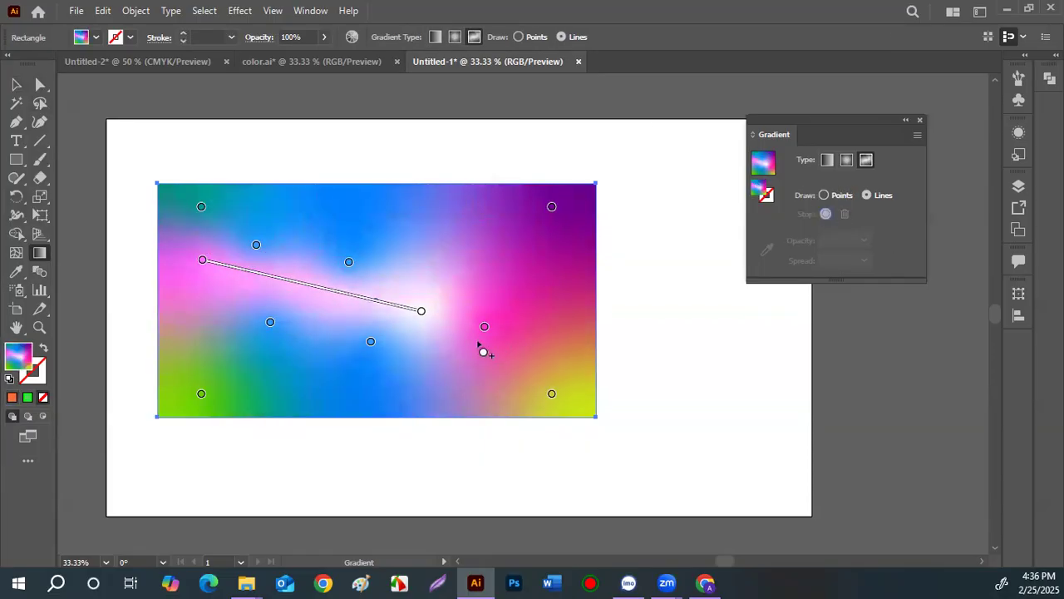
left_click(421, 311)
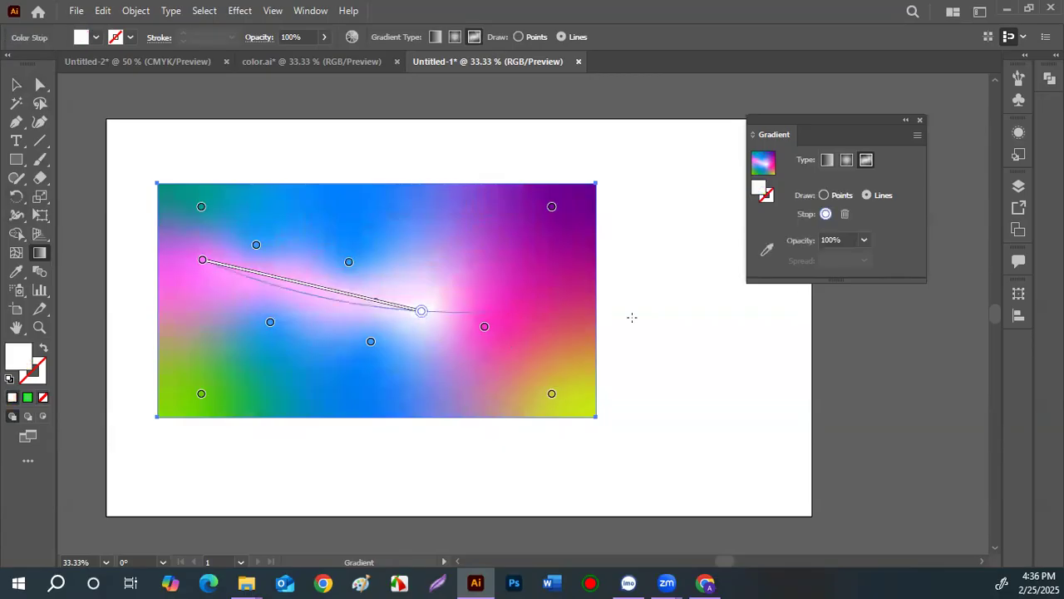
left_click(844, 214)
left_click(202, 261)
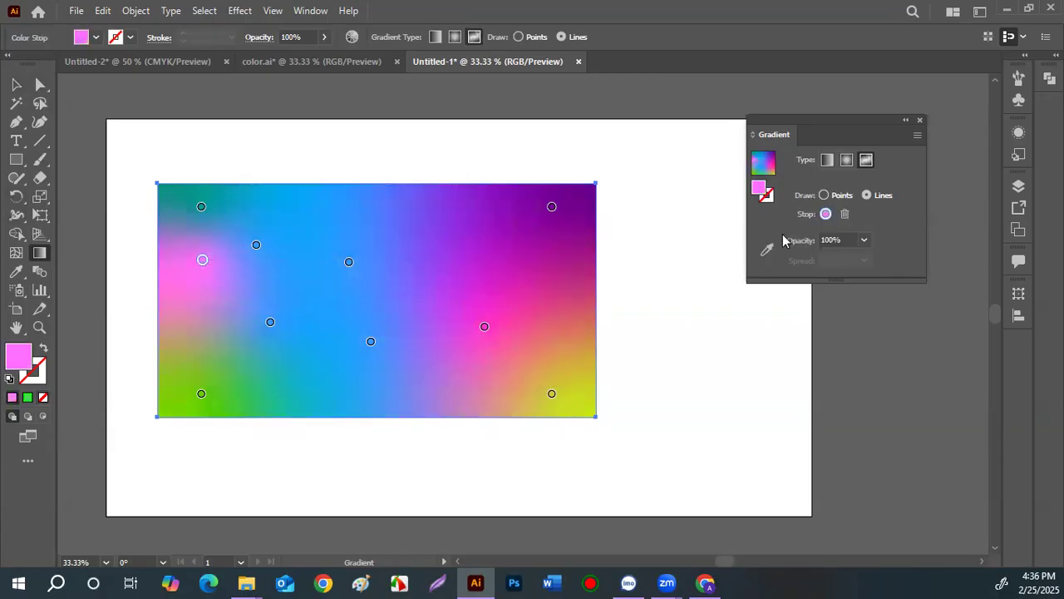
left_click(843, 214)
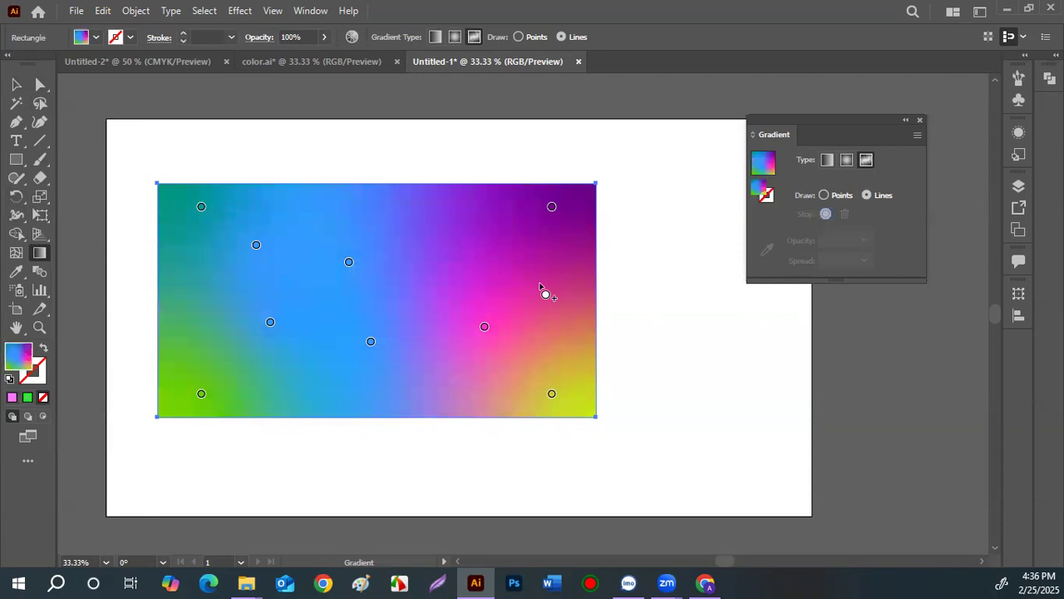
- Set the opacity of the bright pink freeform point to 40%
left_click(483, 327)
left_click(865, 241)
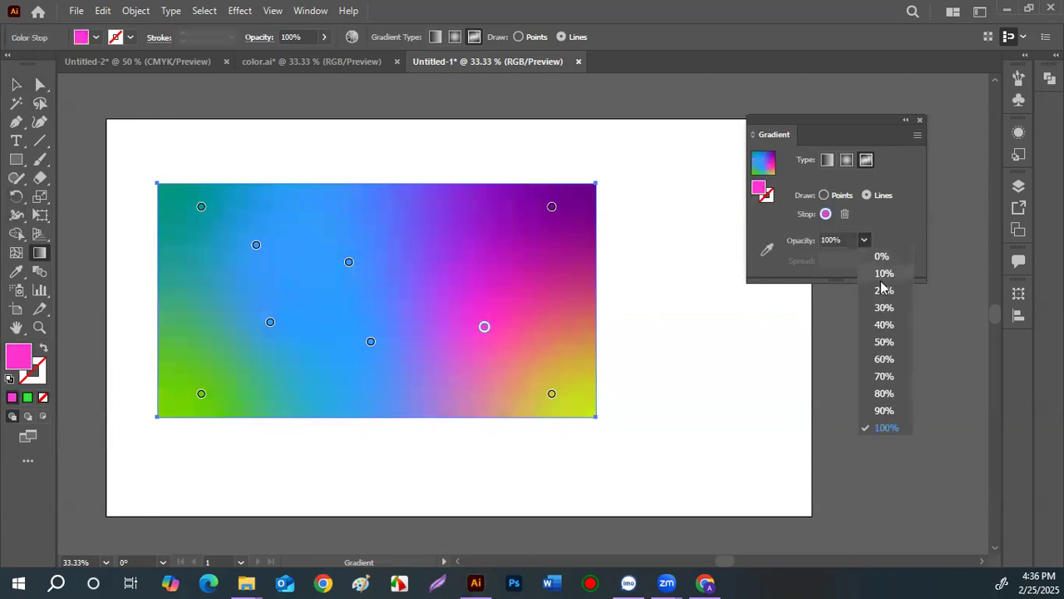
left_click(869, 323)
left_click(484, 326)
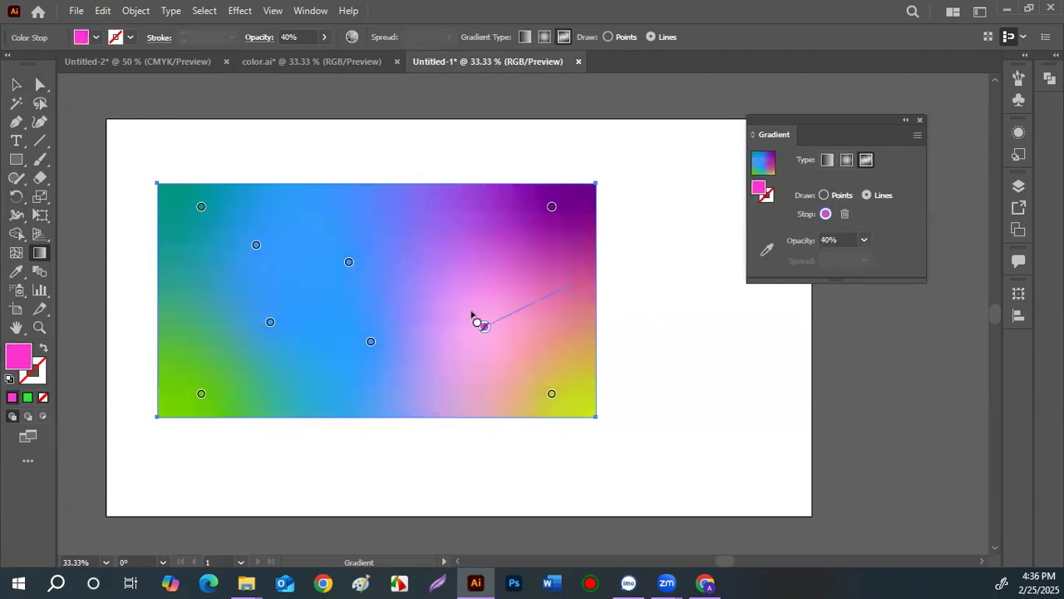
left_click(349, 262)
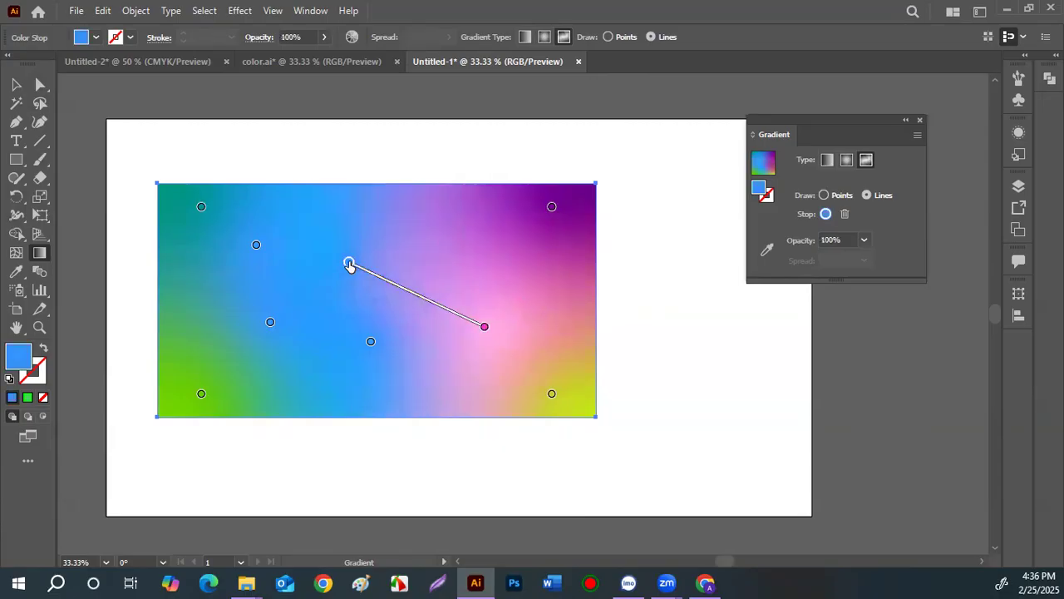
key("Escape")
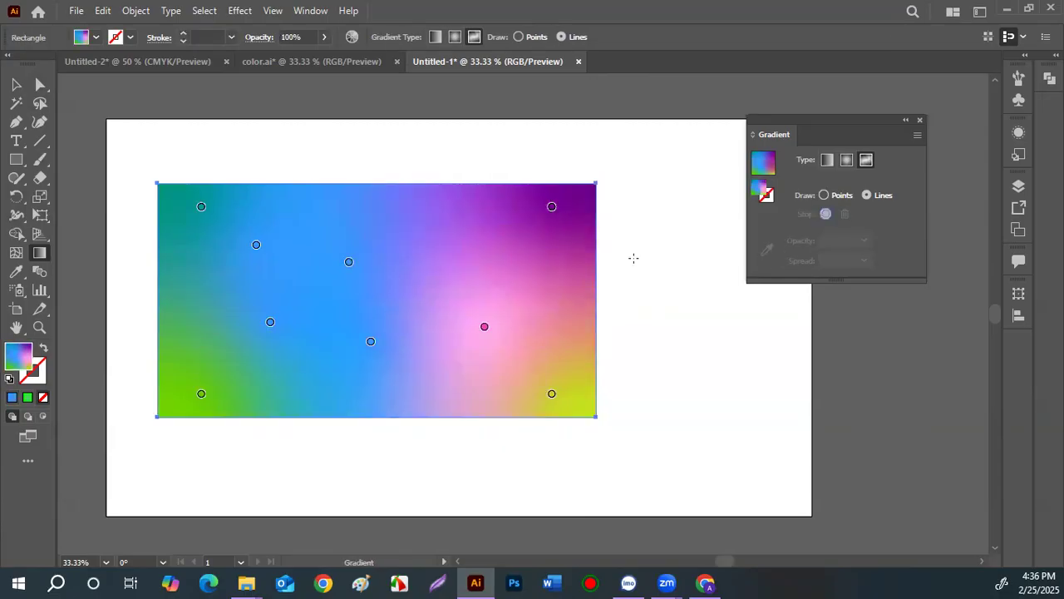
- Switch the freeform gradient back to Points and set the blue point just above the rectangle's centre to 70% opacity
left_click(348, 263)
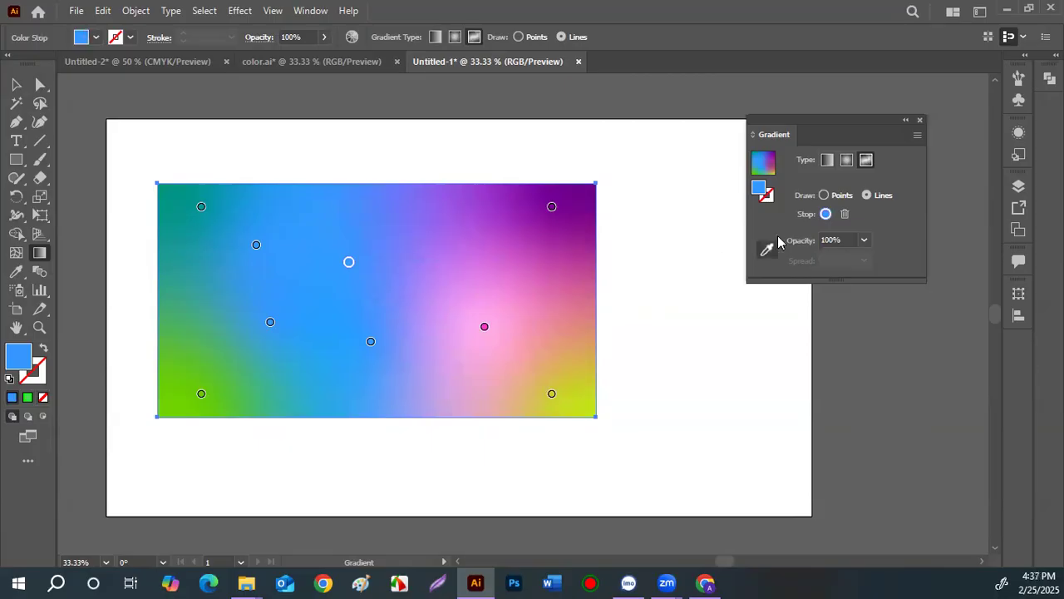
left_click(824, 195)
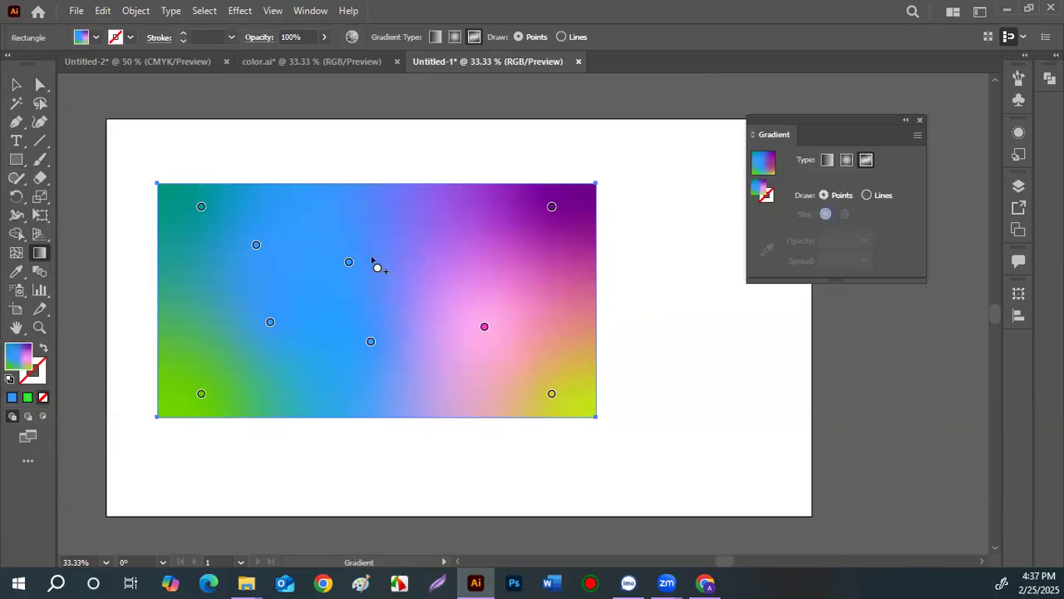
left_click(349, 263)
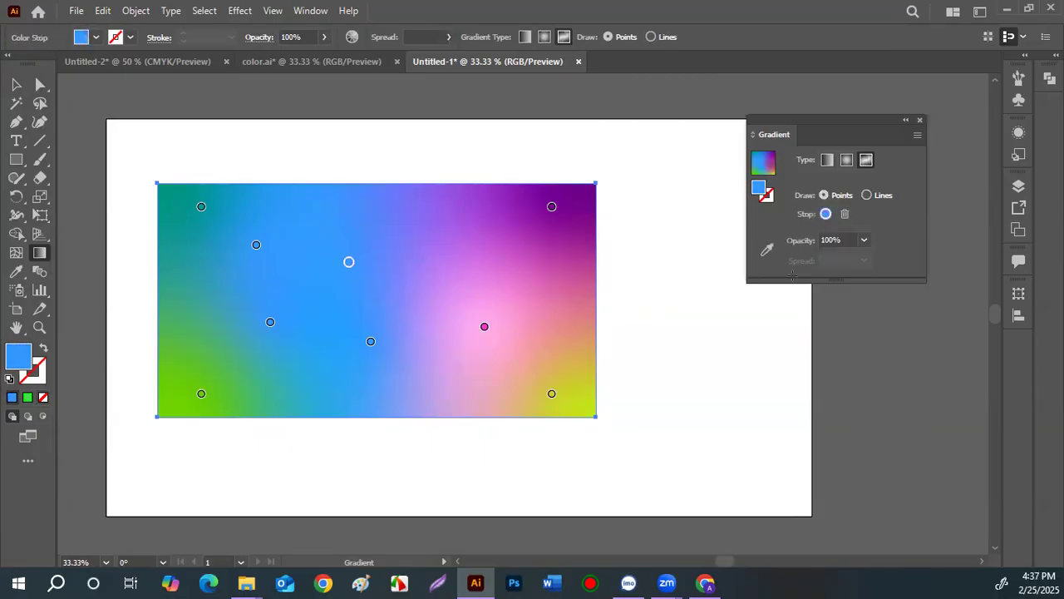
left_click(865, 240)
left_click(886, 376)
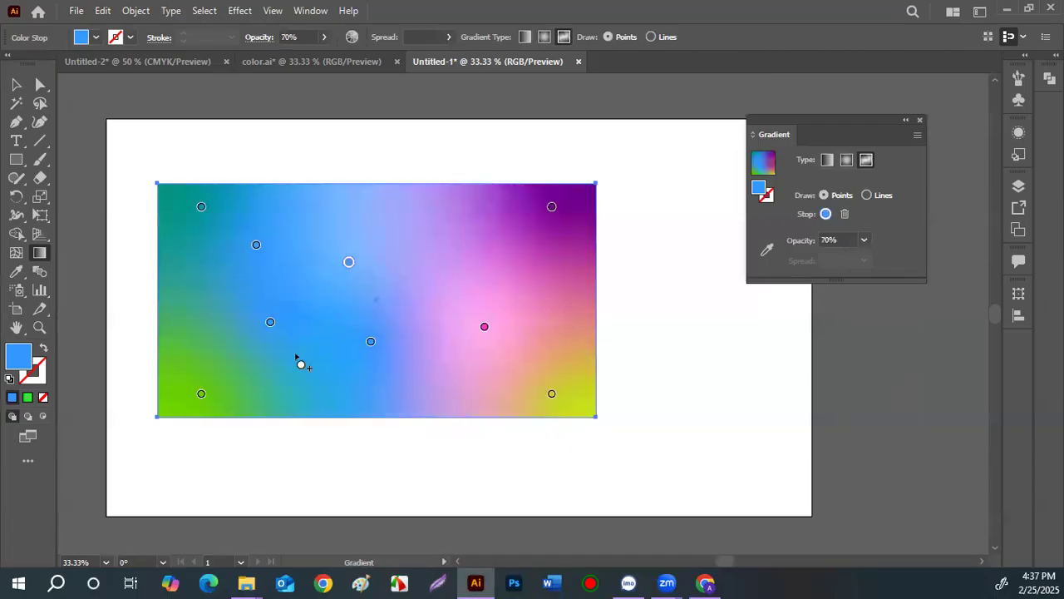
- Set the spread of the green freeform point in the rectangle's lower-left corner to 90% and deselect the rectangle
left_click(201, 393)
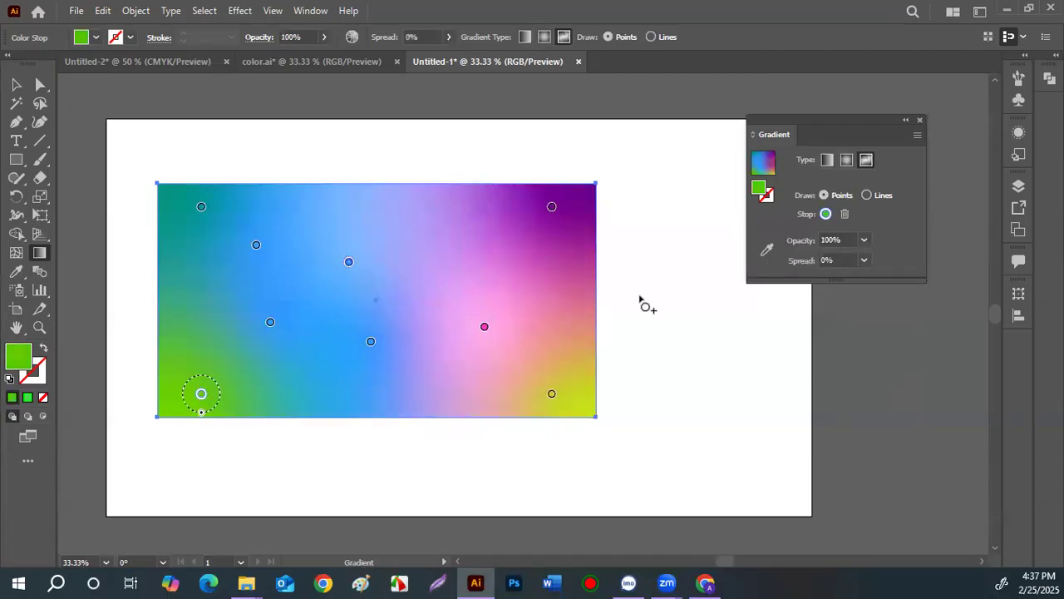
left_click(865, 260)
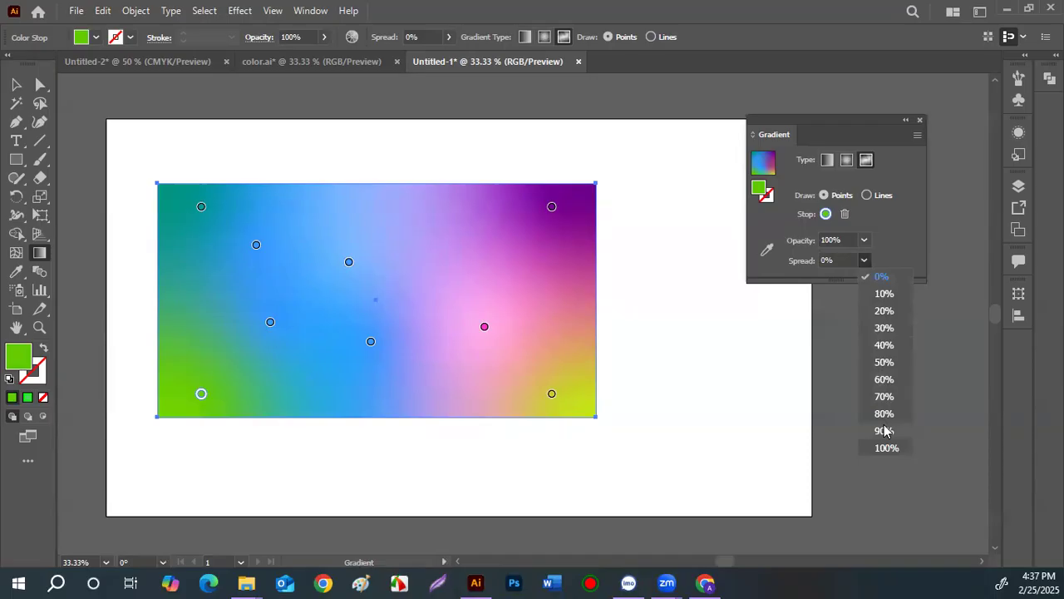
left_click(884, 431)
left_click(16, 84)
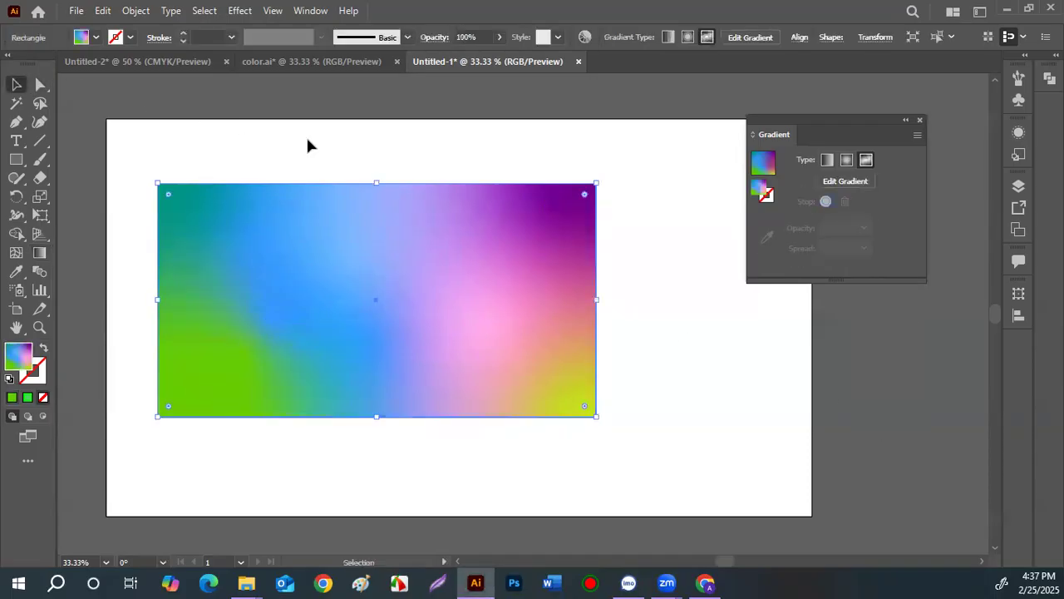
left_click(306, 135)
- Delete the gradient rectangle and draw an ellipse near the middle of the artboard
left_click_drag(389, 261, 471, 294)
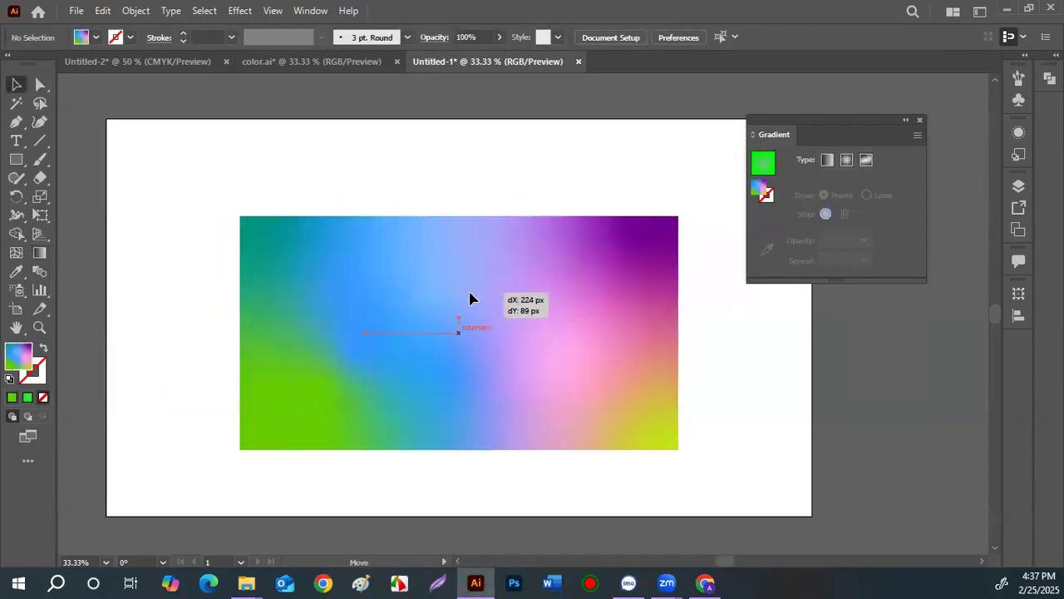
key("Delete")
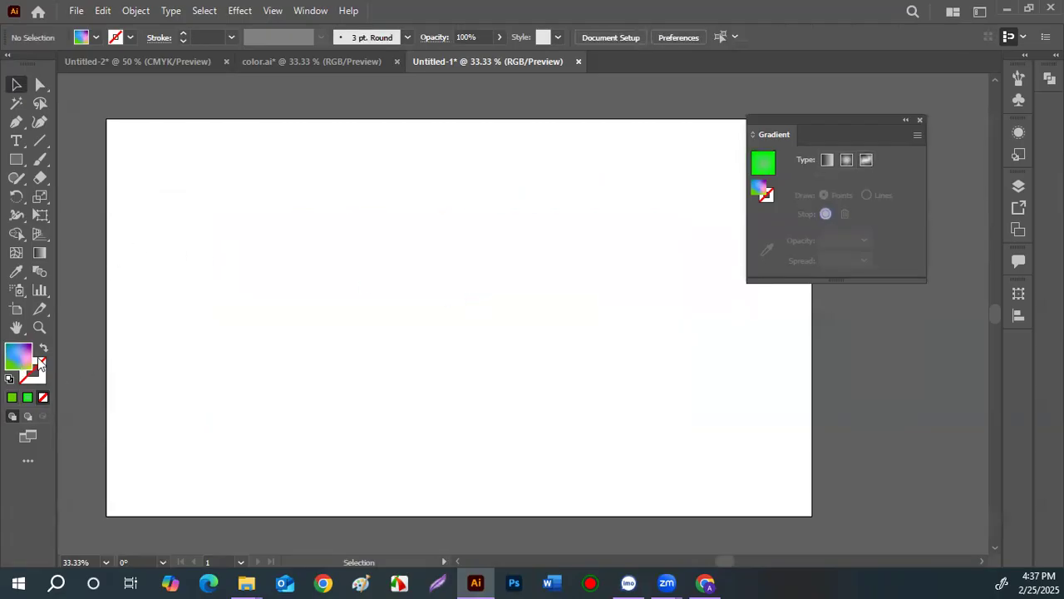
left_click(15, 162)
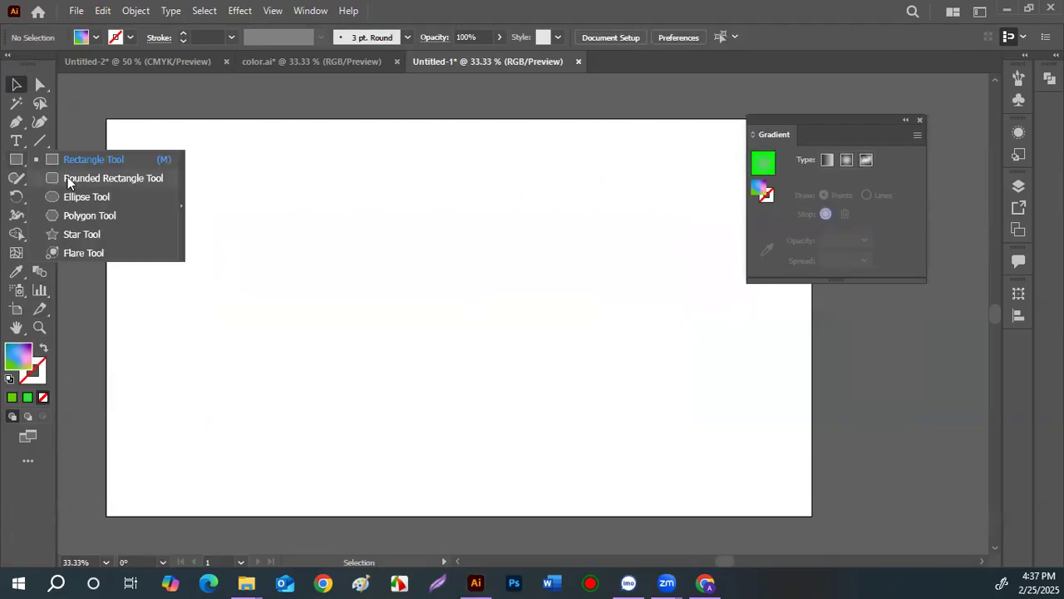
left_click(76, 197)
left_click_drag(366, 248, 561, 409)
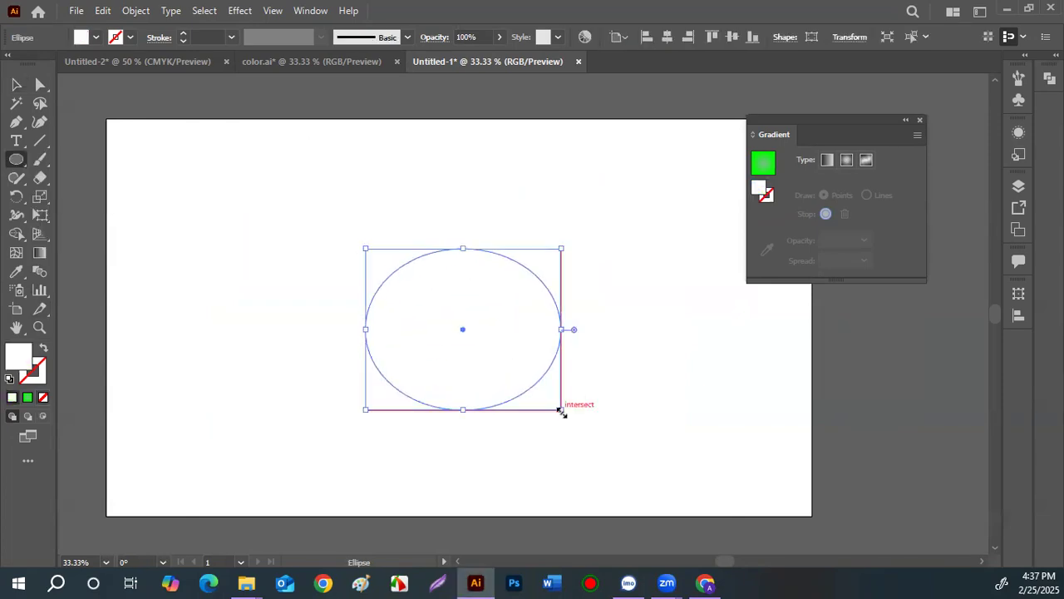
- Swap the ellipse's fill and stroke, make the stroke active, and place the Gradient panel clear of the ellipse
left_click(45, 352)
left_click(39, 379)
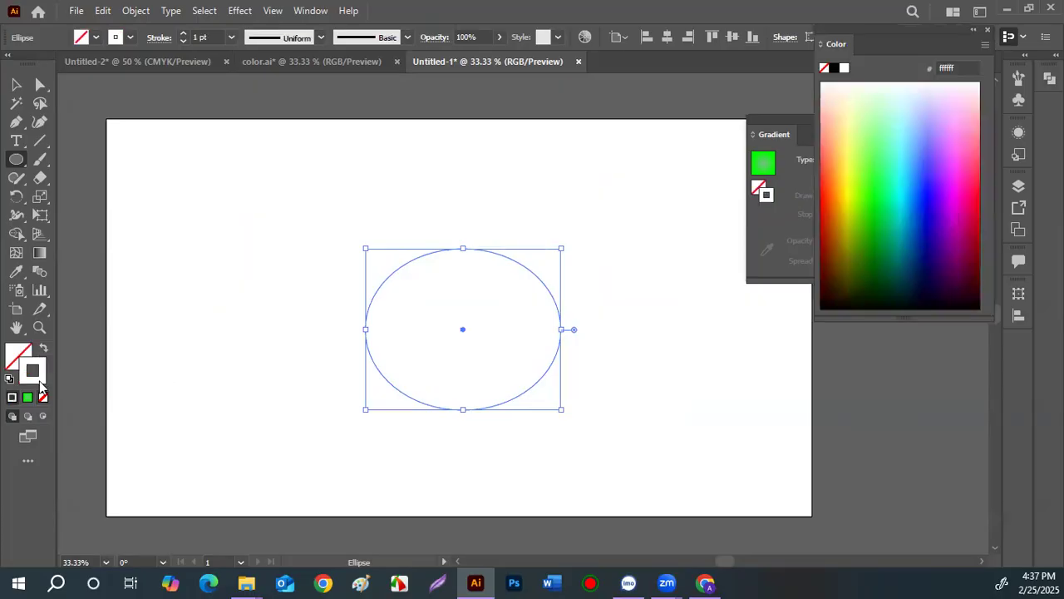
left_click(40, 254)
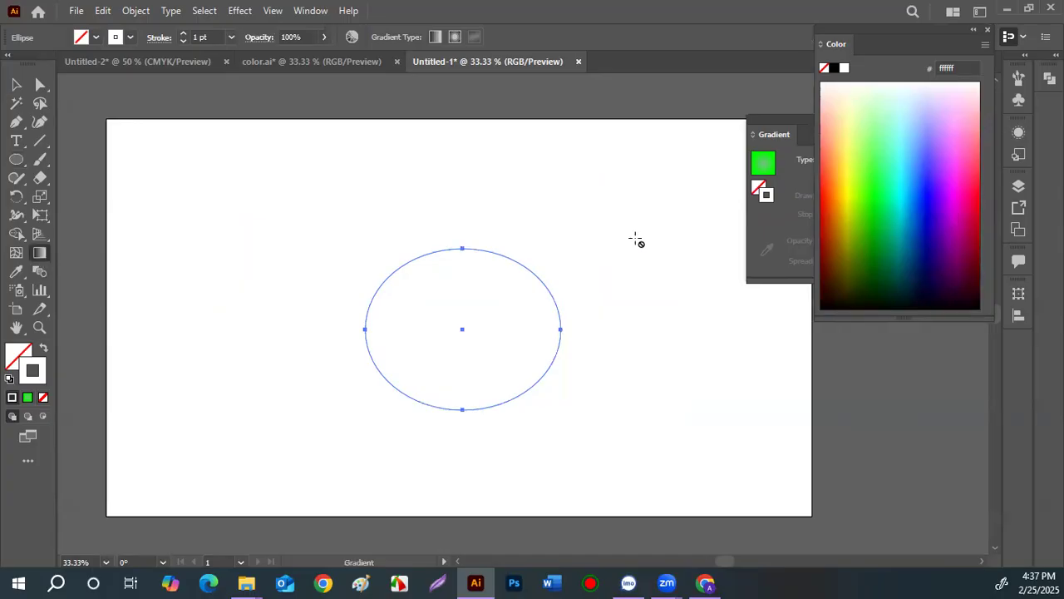
left_click(988, 31)
left_click_drag(816, 121, 674, 122)
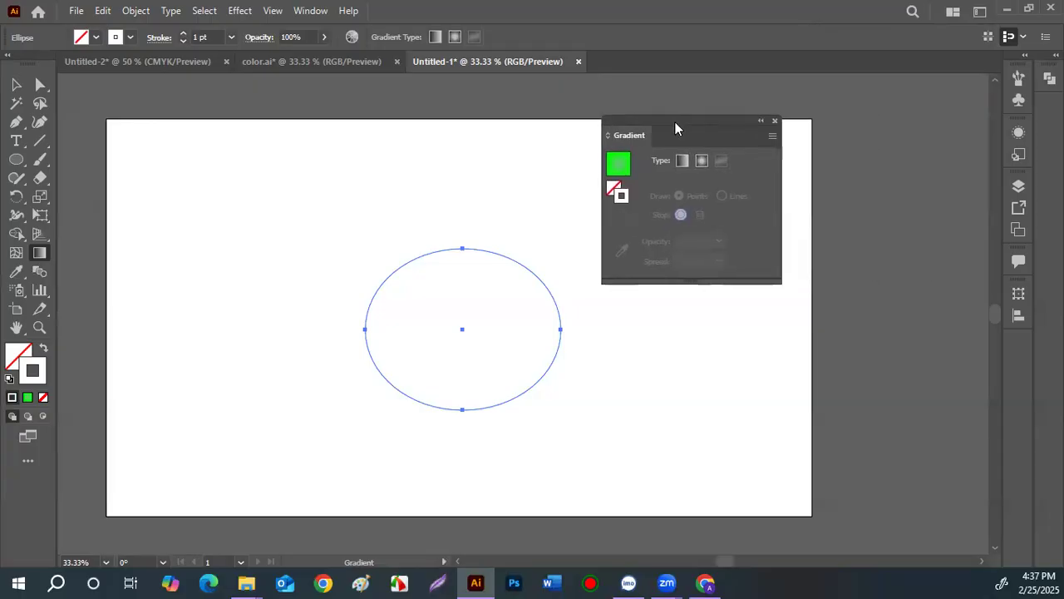
left_click(297, 11)
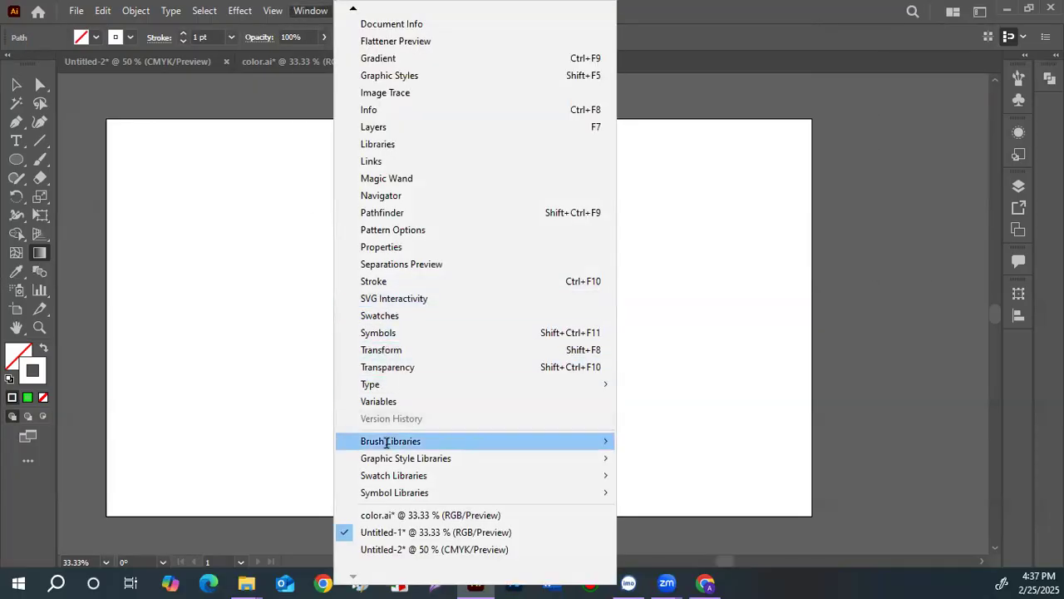
left_click(378, 58)
left_click_drag(700, 123, 821, 137)
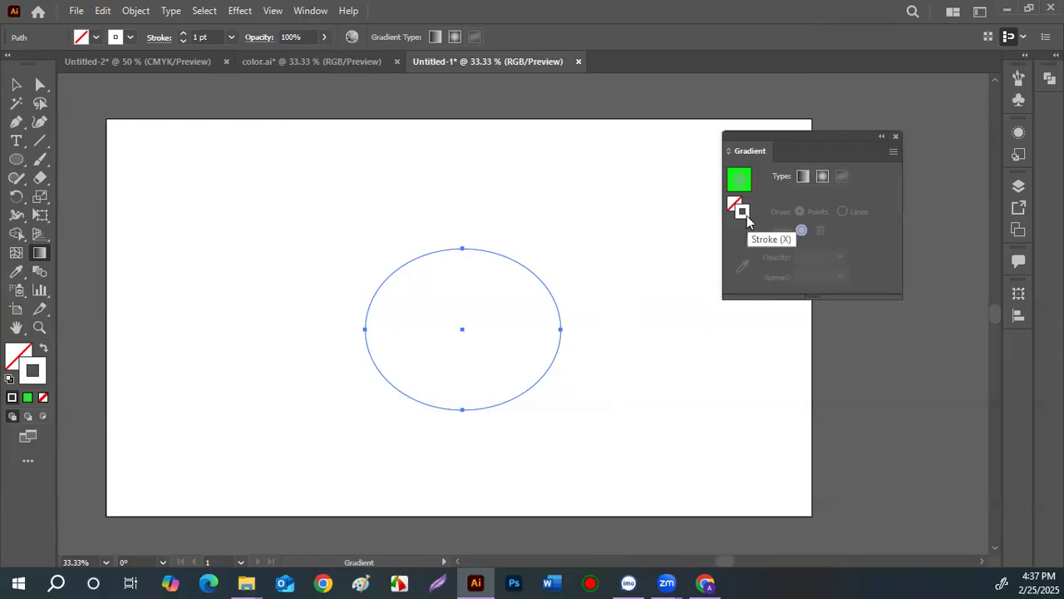
- Set the ellipse's stroke weight to 8 pt and colour the stroke bright green
left_click(231, 35)
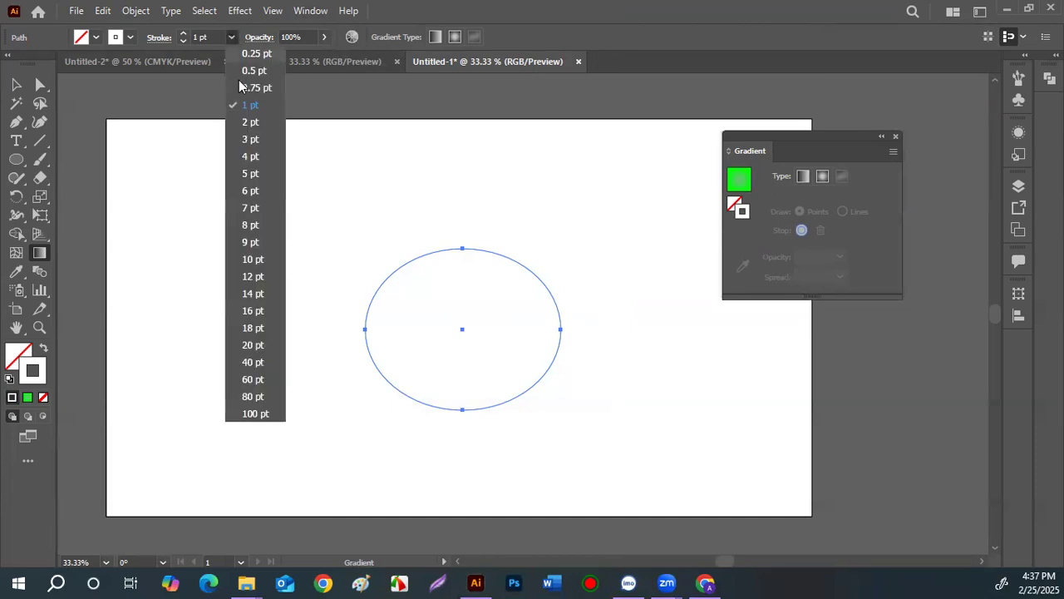
left_click(249, 229)
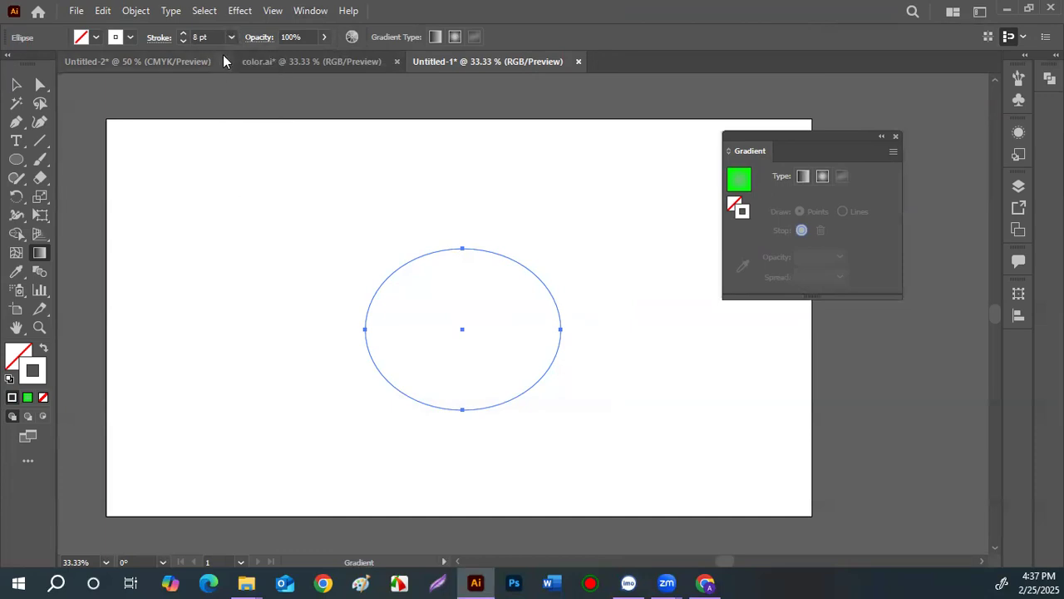
double_click(40, 379)
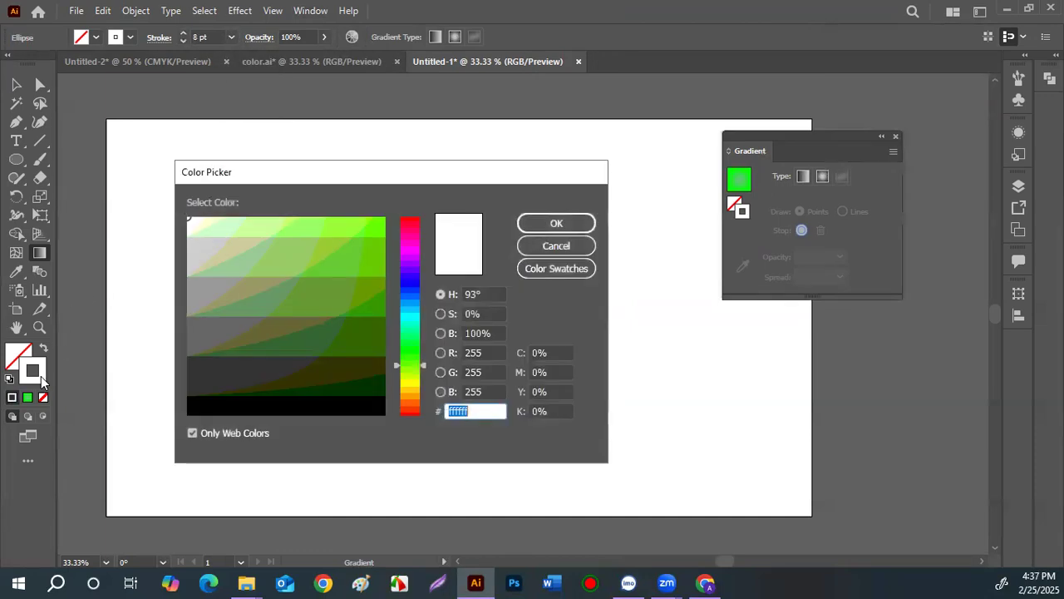
left_click(360, 259)
left_click(556, 224)
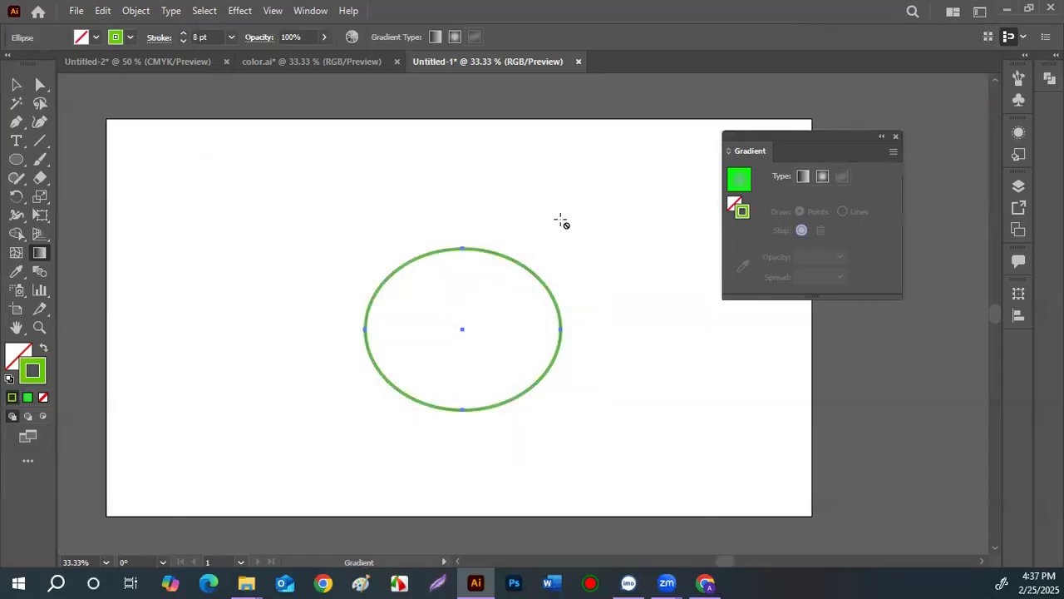
- Increase the ellipse's stroke weight to 16 pt and apply a linear gradient to the stroke
left_click(231, 38)
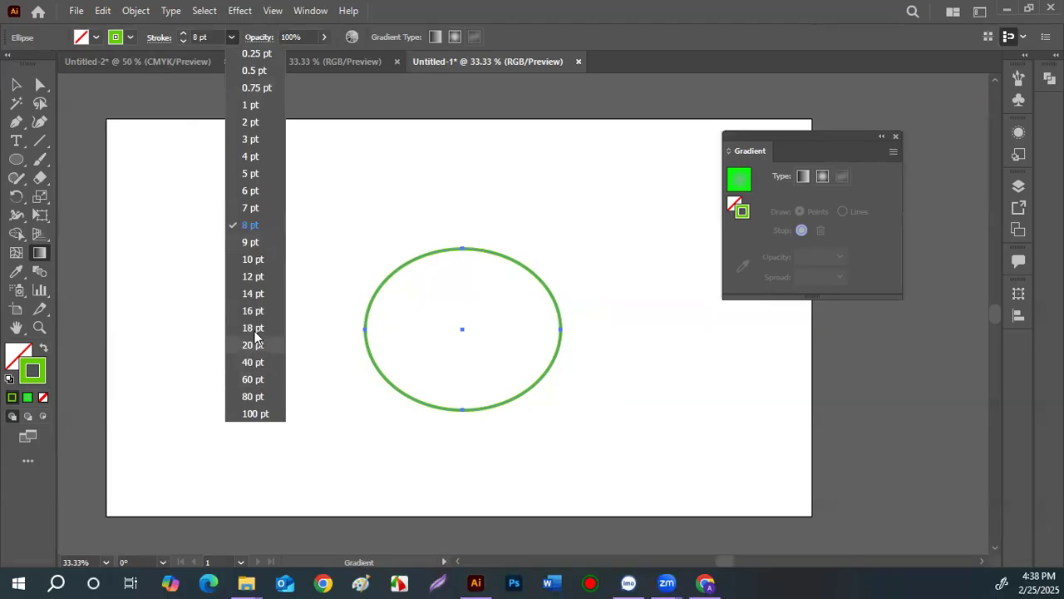
left_click(254, 313)
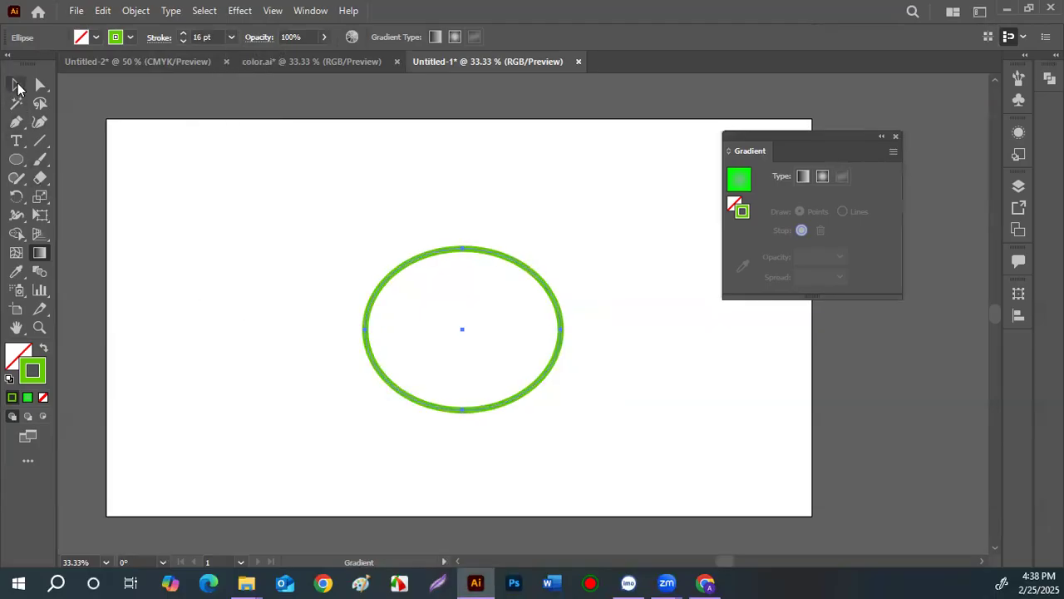
left_click(16, 84)
left_click(446, 299)
left_click(556, 363)
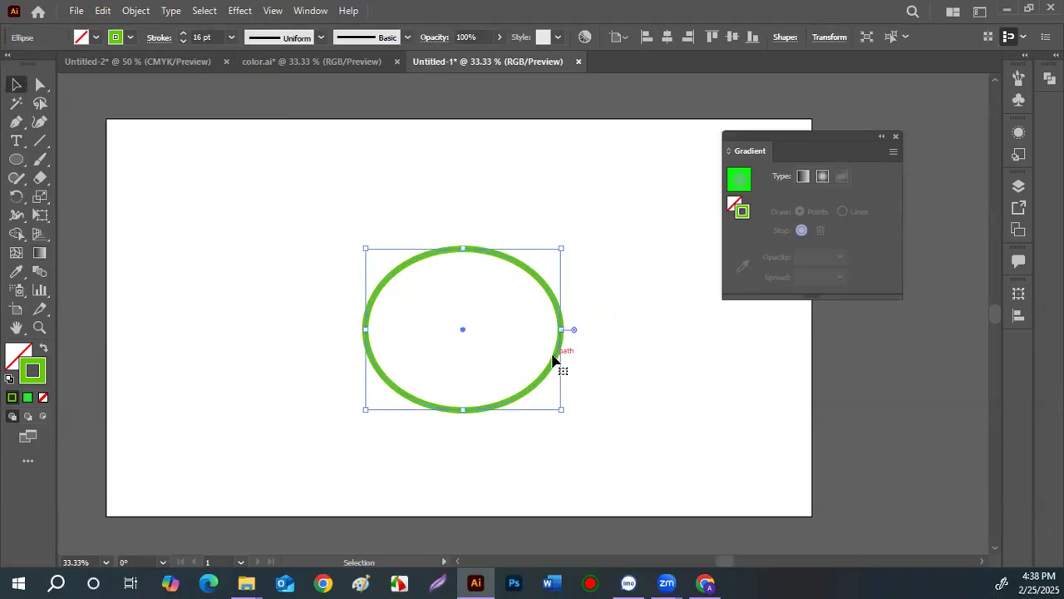
left_click(803, 176)
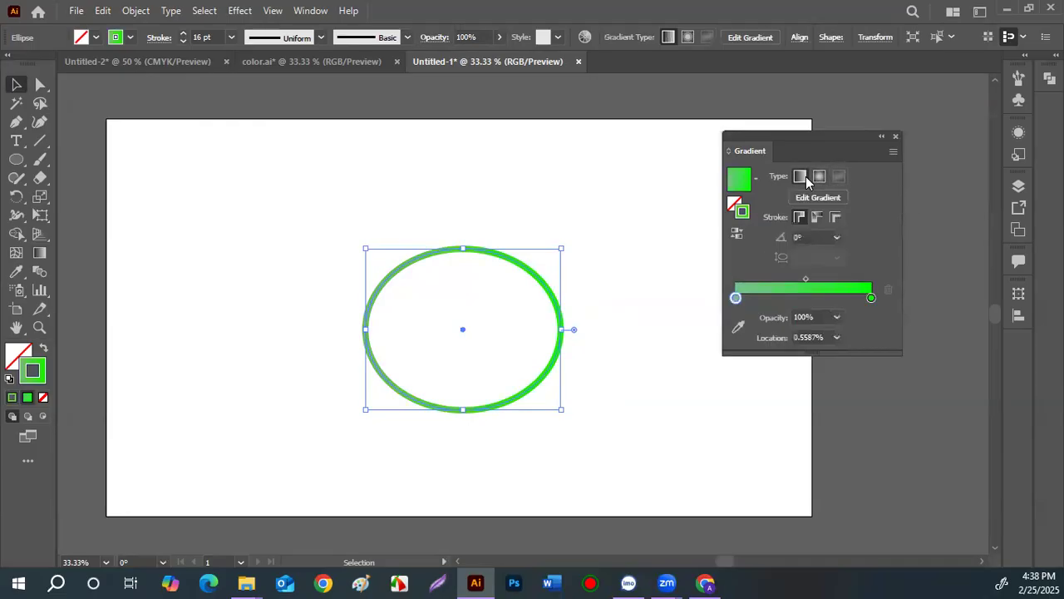
double_click(746, 217)
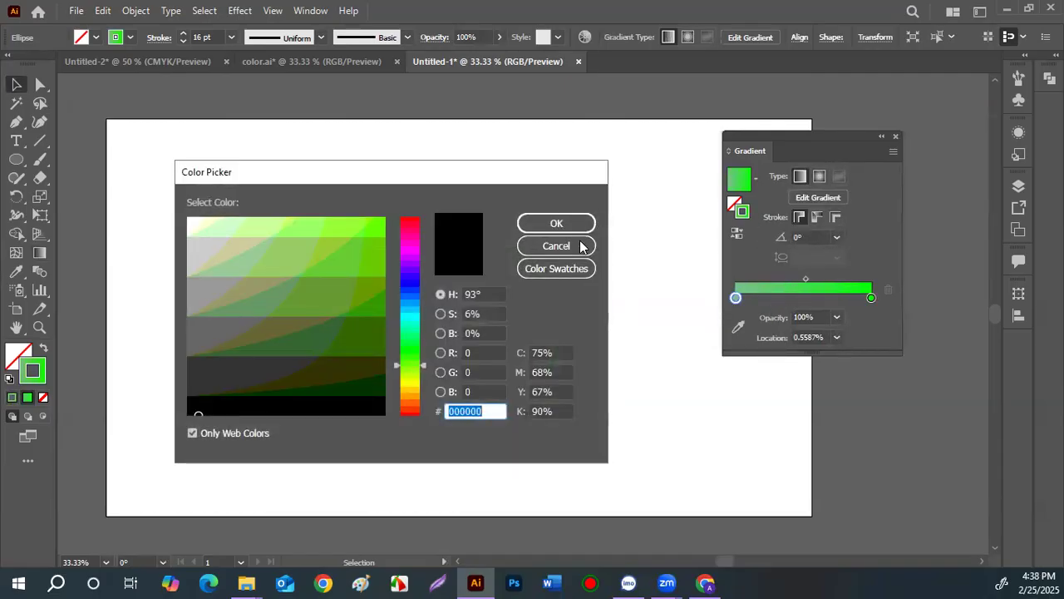
key("Escape")
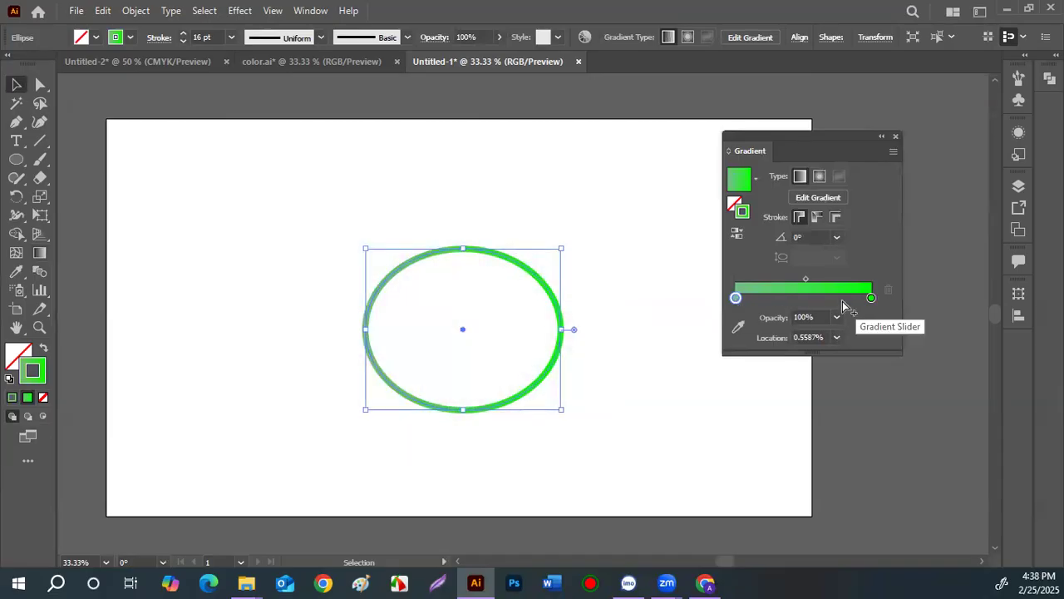
- Colour the stroke gradient's left stop purple 77258a and move the gradient midpoint to about 55.7%
left_click_drag(807, 279, 820, 278)
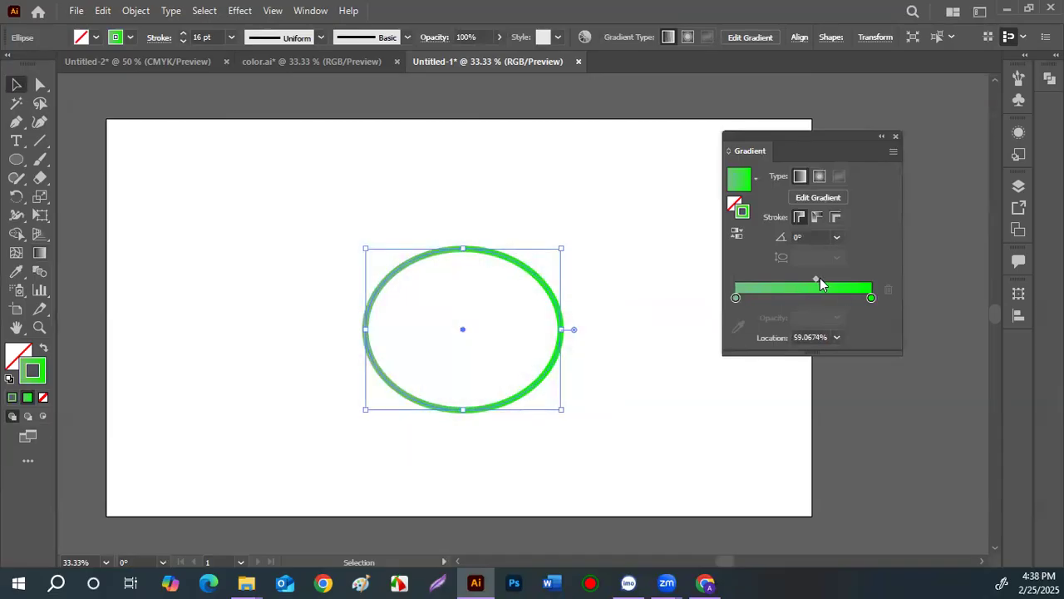
left_click(736, 298)
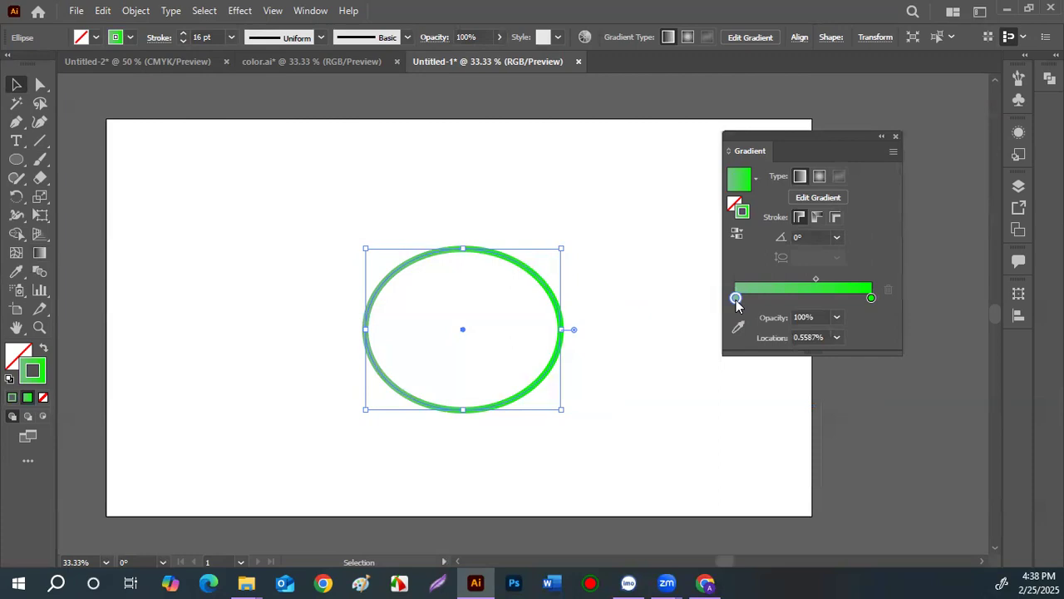
double_click(735, 299)
left_click_drag(801, 383, 759, 383)
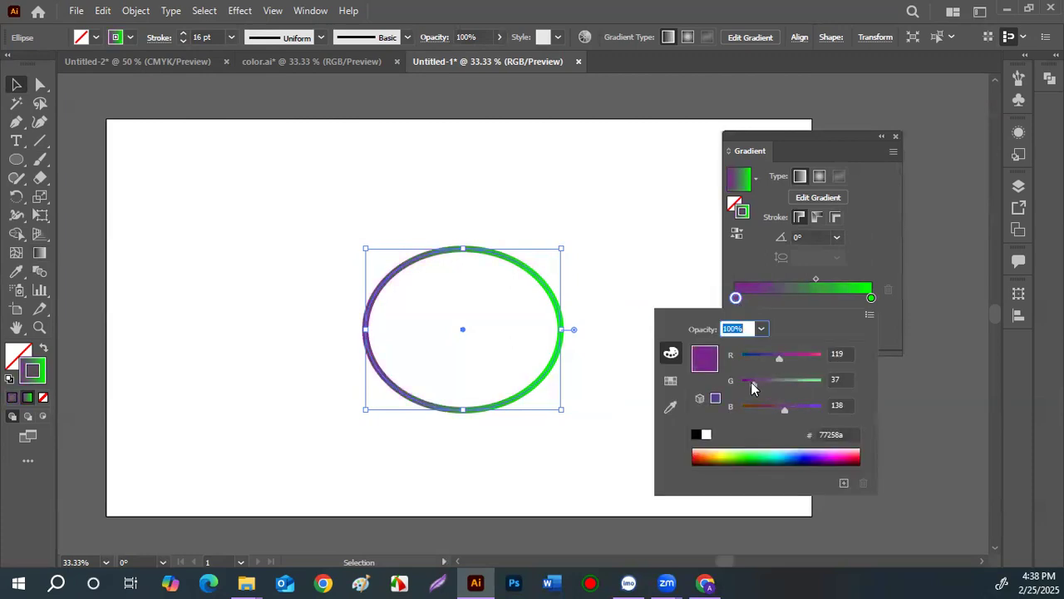
left_click(916, 381)
left_click_drag(814, 285, 811, 285)
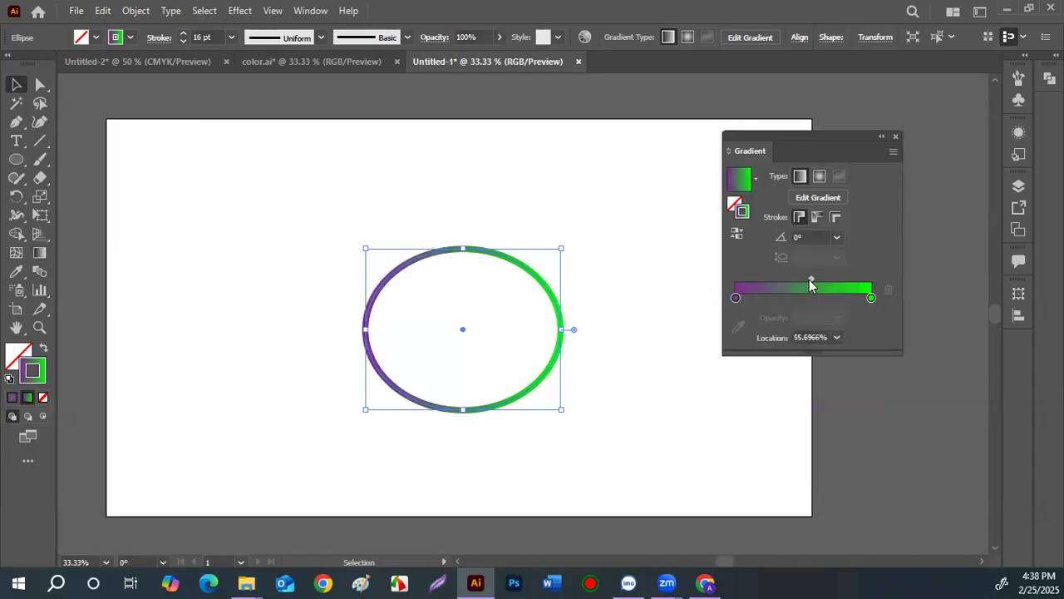
- Make the ellipse's stroke gradient radial and add an orange colour stop at about 57.8%
left_click(816, 179)
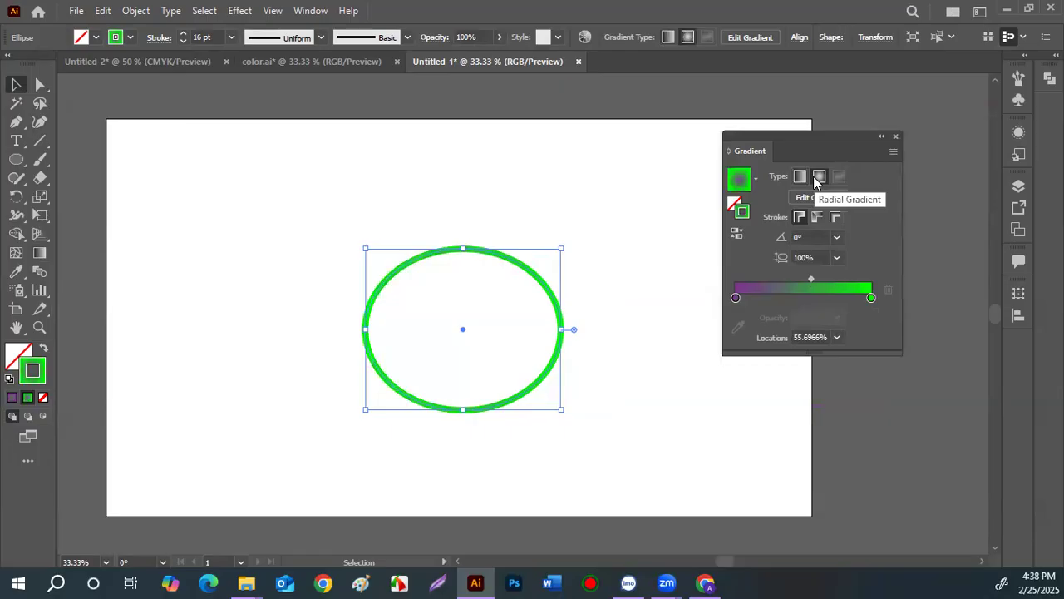
left_click_drag(811, 279, 801, 279)
left_click(814, 296)
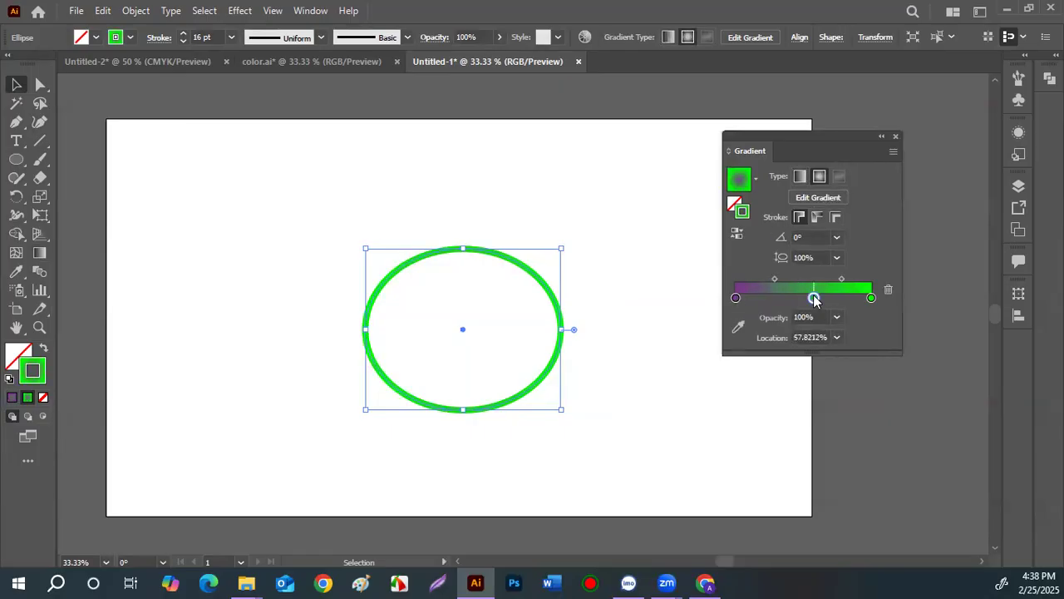
double_click(814, 298)
left_click_drag(778, 358, 823, 360)
left_click(835, 306)
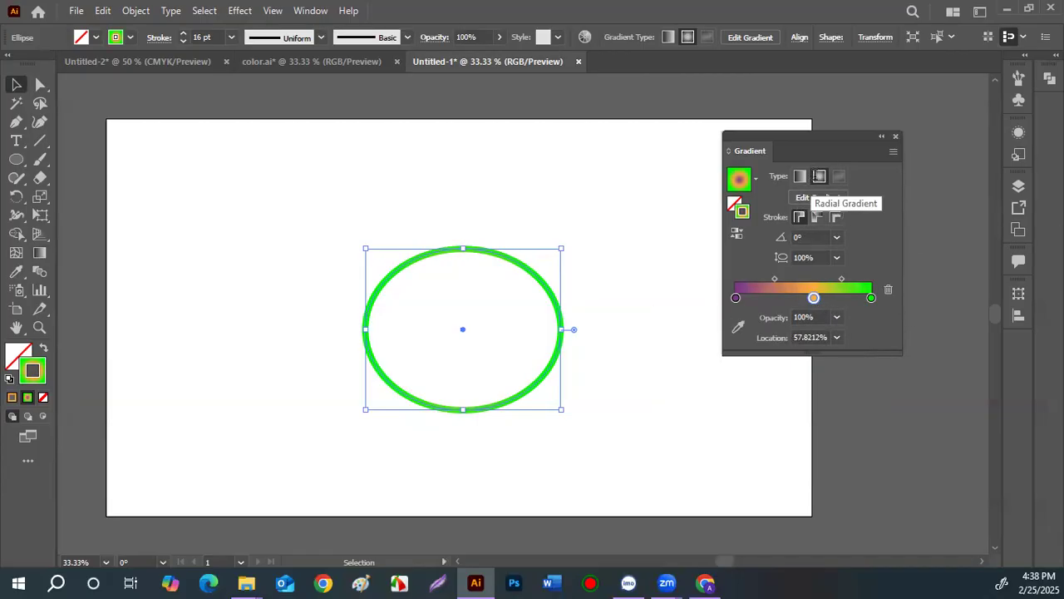
- Switch the ellipse's stroke gradient to linear, view it deselected, and select the ellipse again
left_click(800, 175)
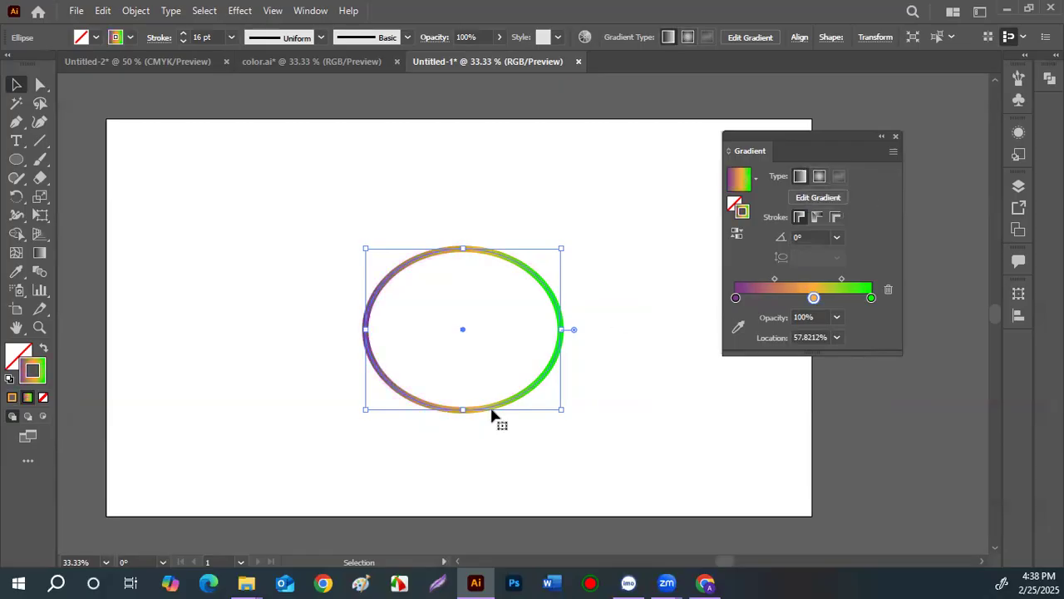
left_click(611, 261)
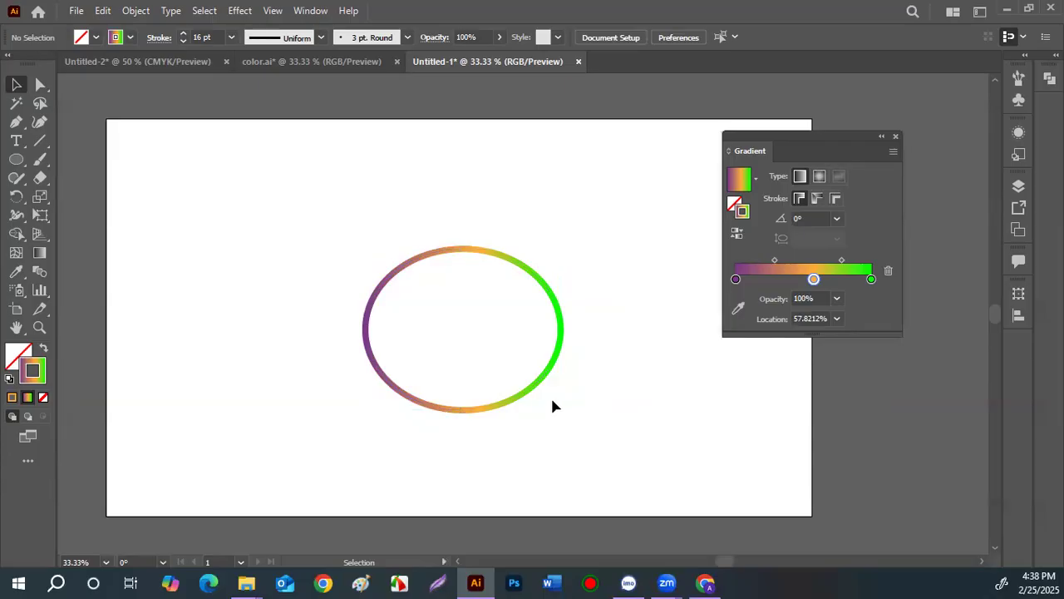
left_click(524, 394)
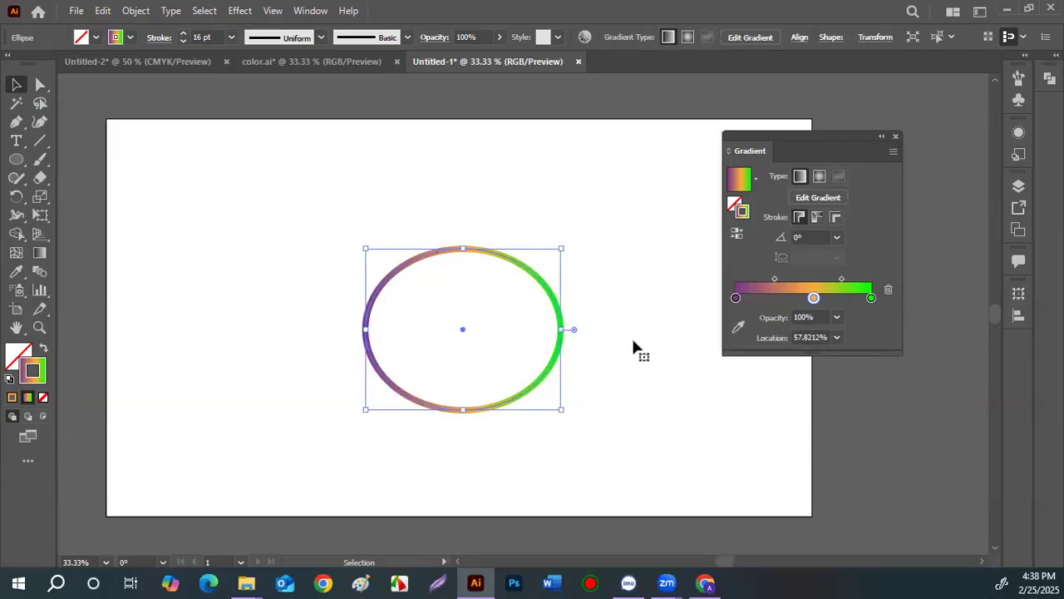
- Try the radial type on the ellipse's stroke gradient and return it to linear
left_click(820, 176)
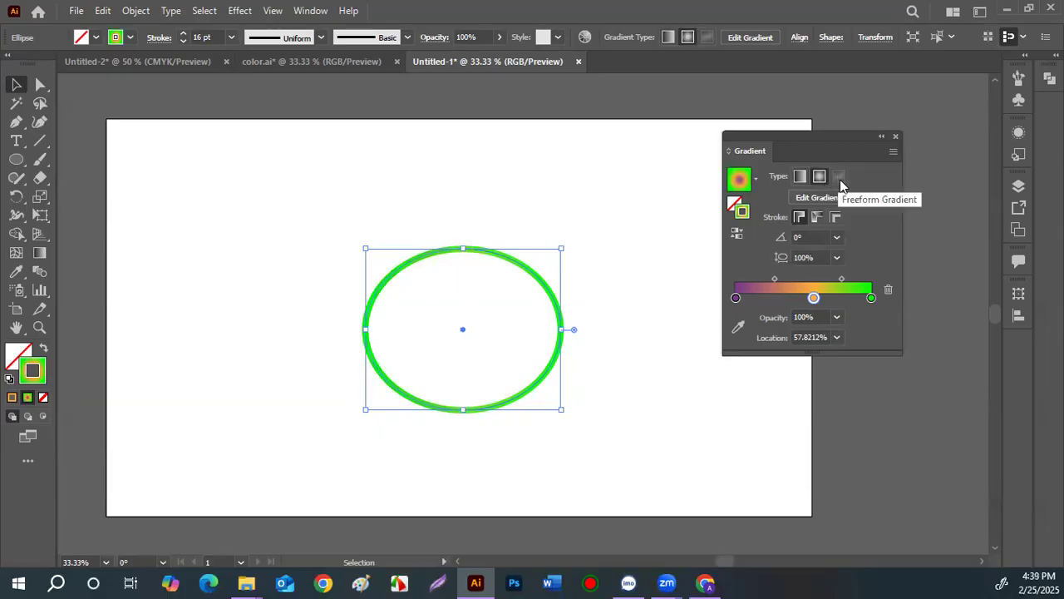
left_click(801, 177)
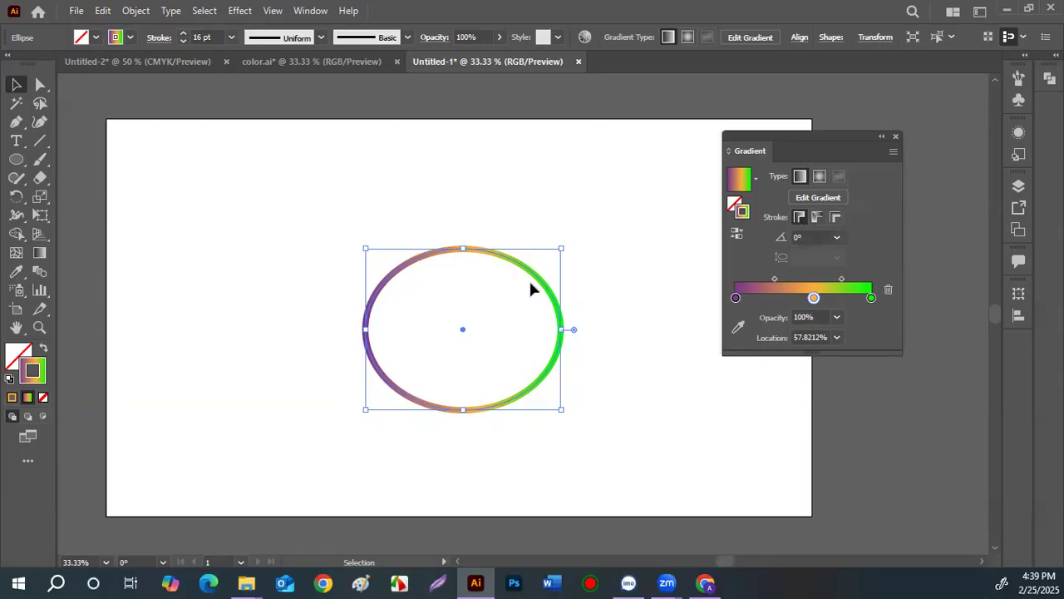
scroll(622, 283, "up", 5)
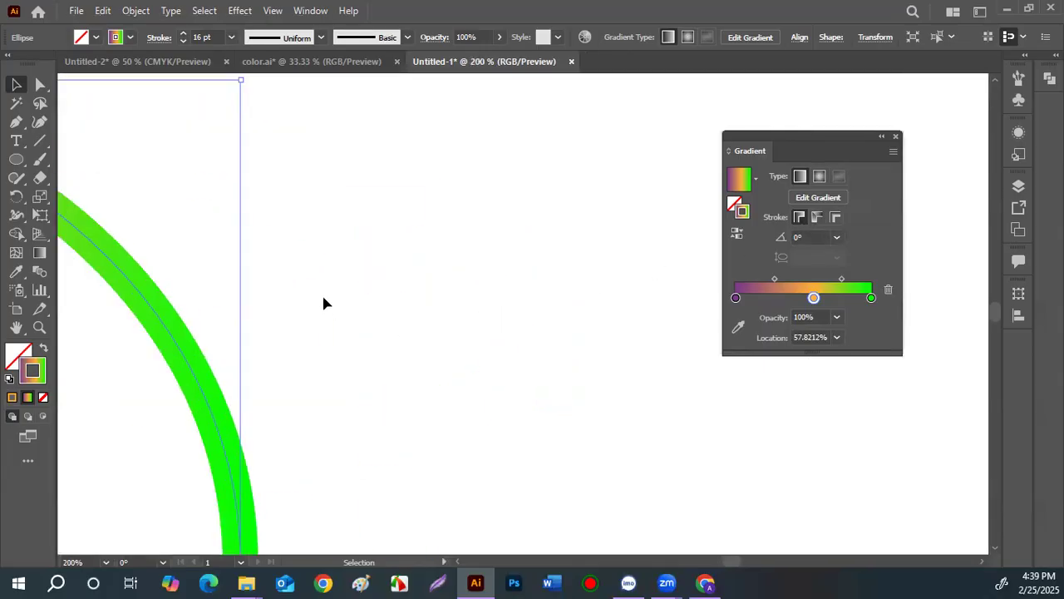
- Try applying the gradient along the ellipse's stroke and view the whole ellipse
scroll(596, 347, "left", 10)
scroll(596, 347, "up", 2)
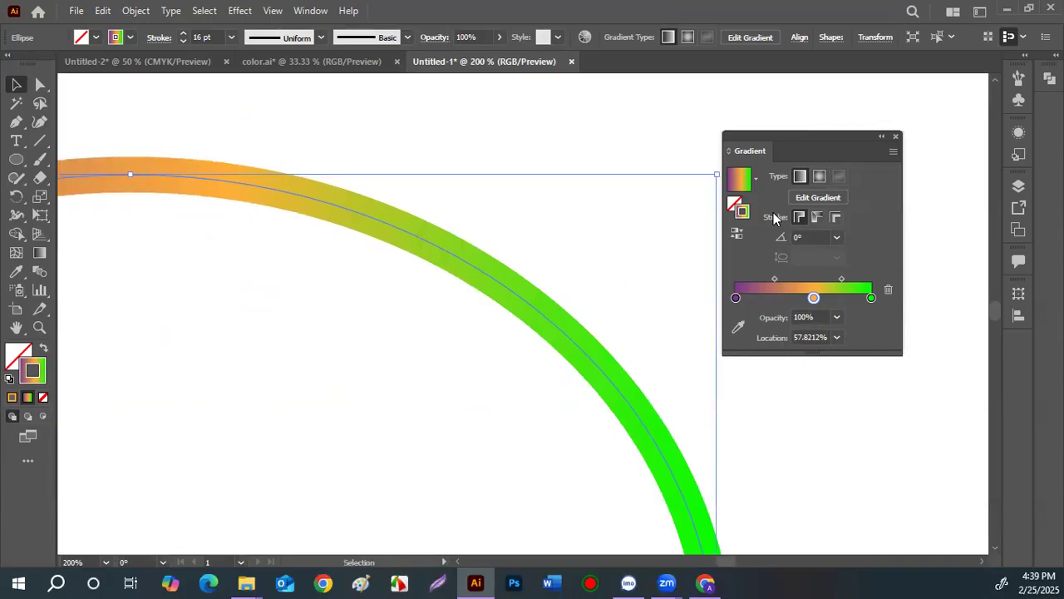
left_click(818, 220)
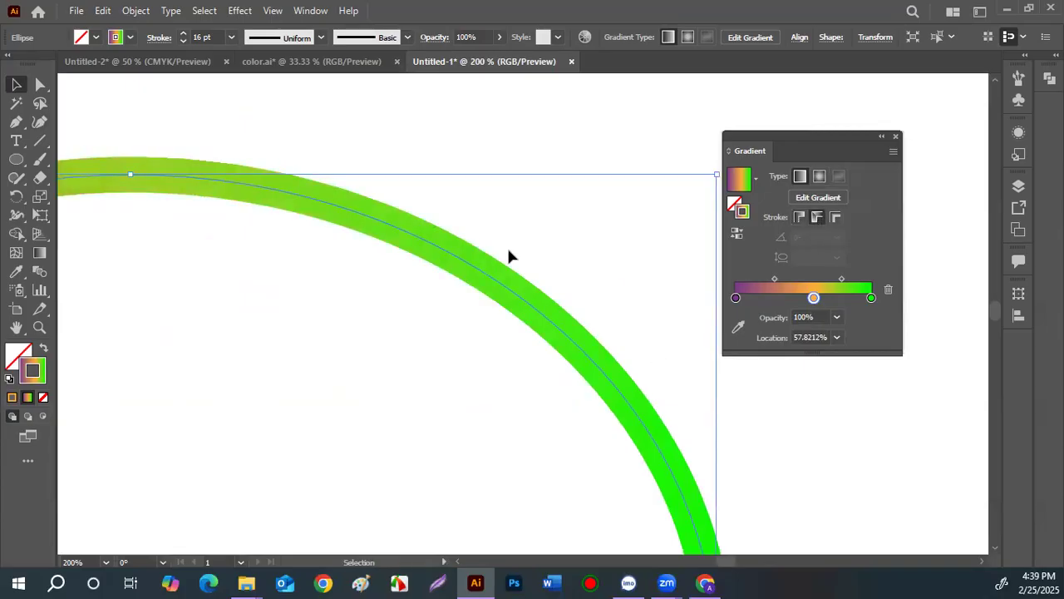
scroll(510, 256, "down", 3)
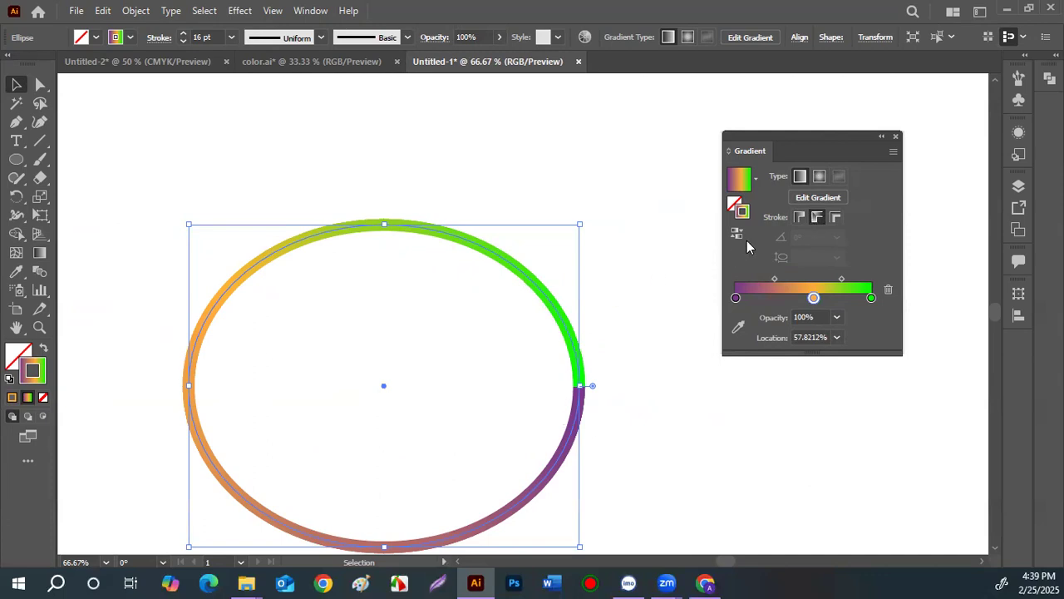
- Try applying the gradient across the ellipse's stroke, inspect it deselected, and return the ellipse to the within-stroke option
left_click(835, 218)
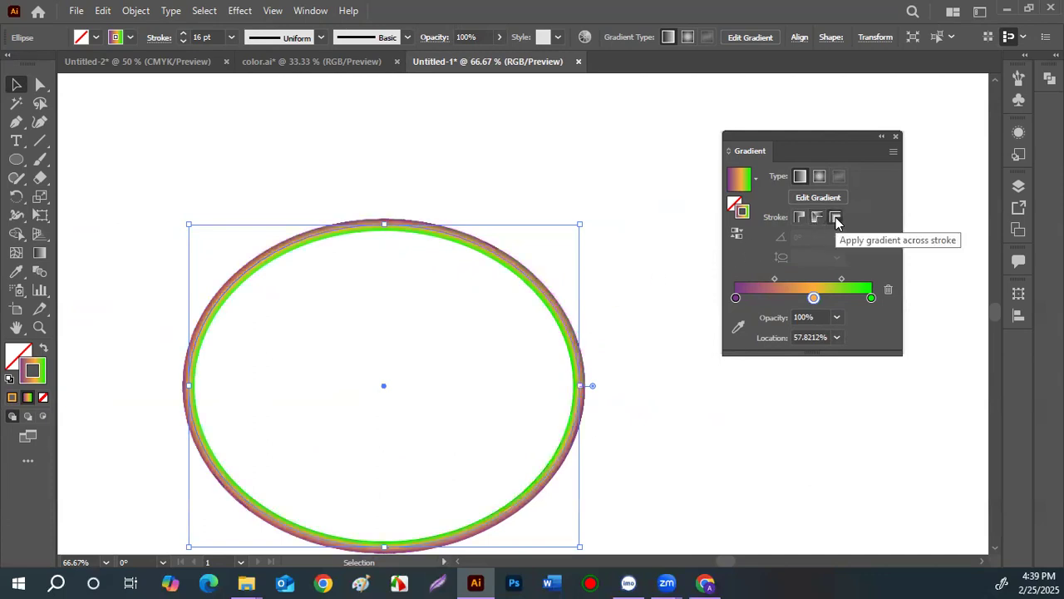
left_click(639, 325)
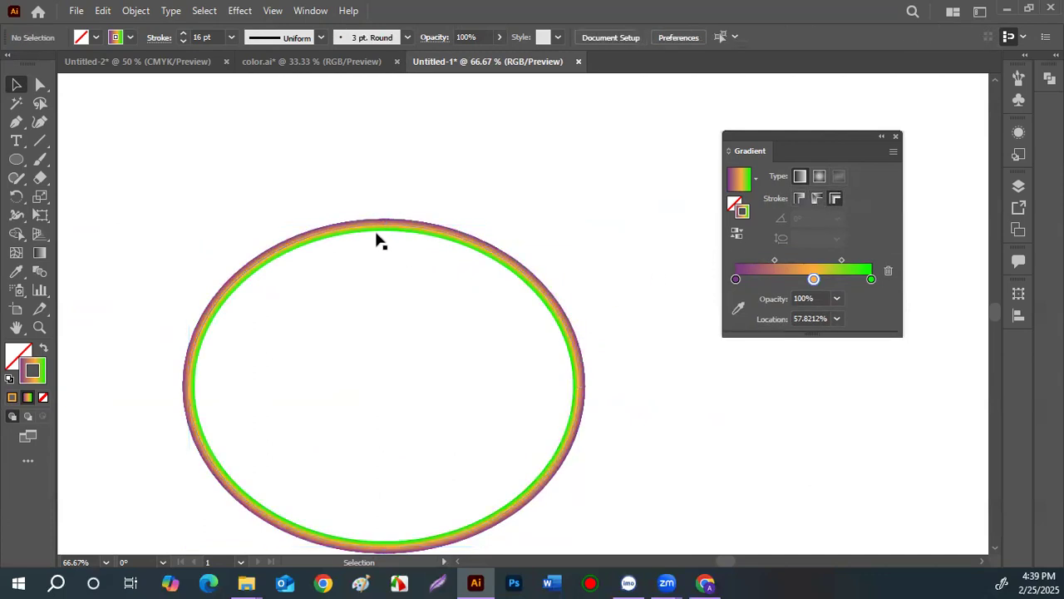
scroll(378, 233, "up", 3)
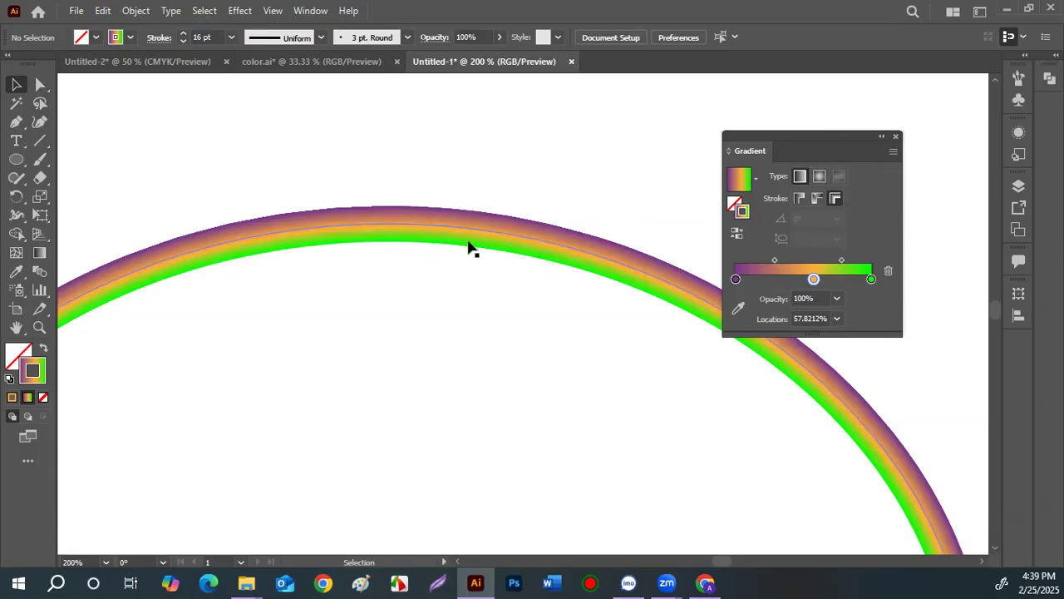
left_click(798, 198)
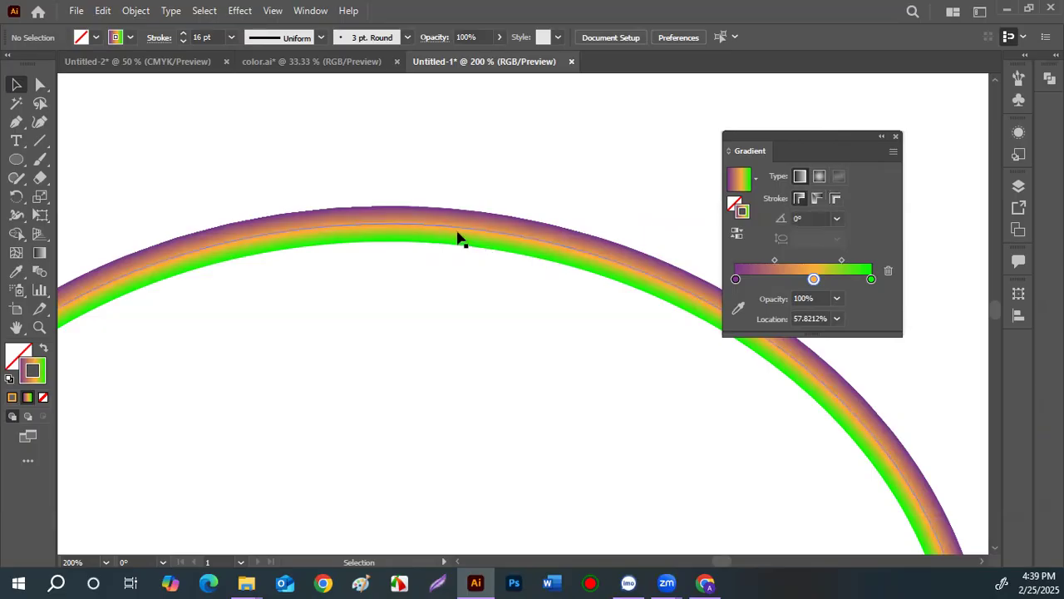
left_click(527, 244)
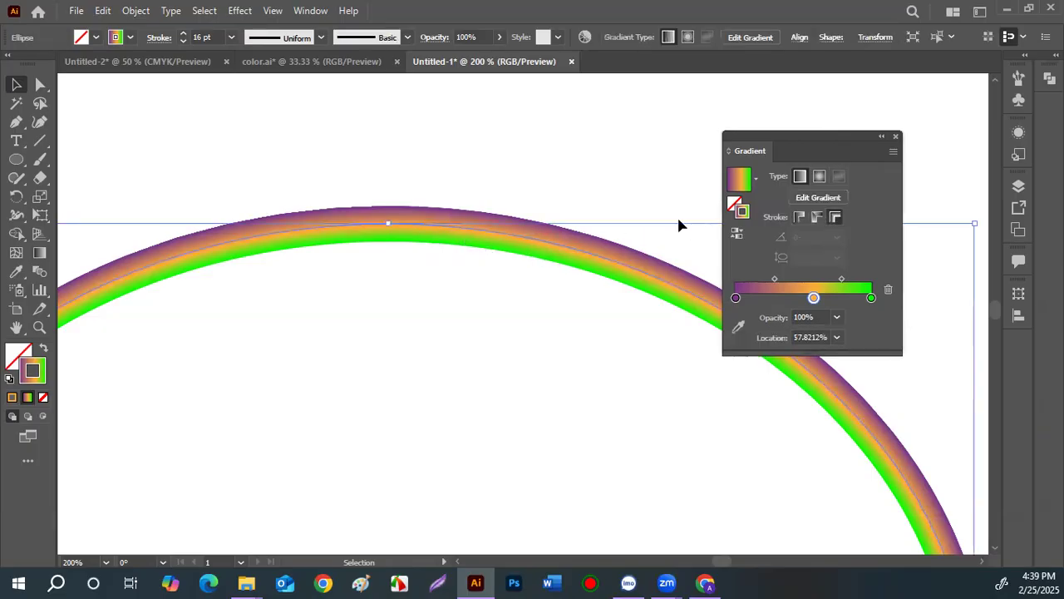
left_click(797, 217)
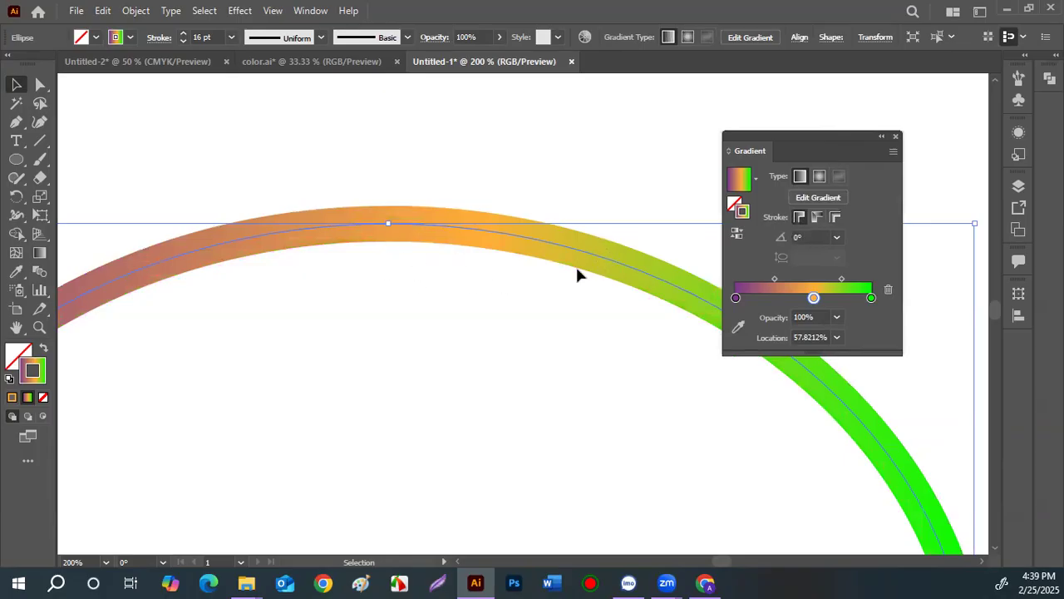
scroll(557, 264, "down", 4)
scroll(589, 322, "up", 1)
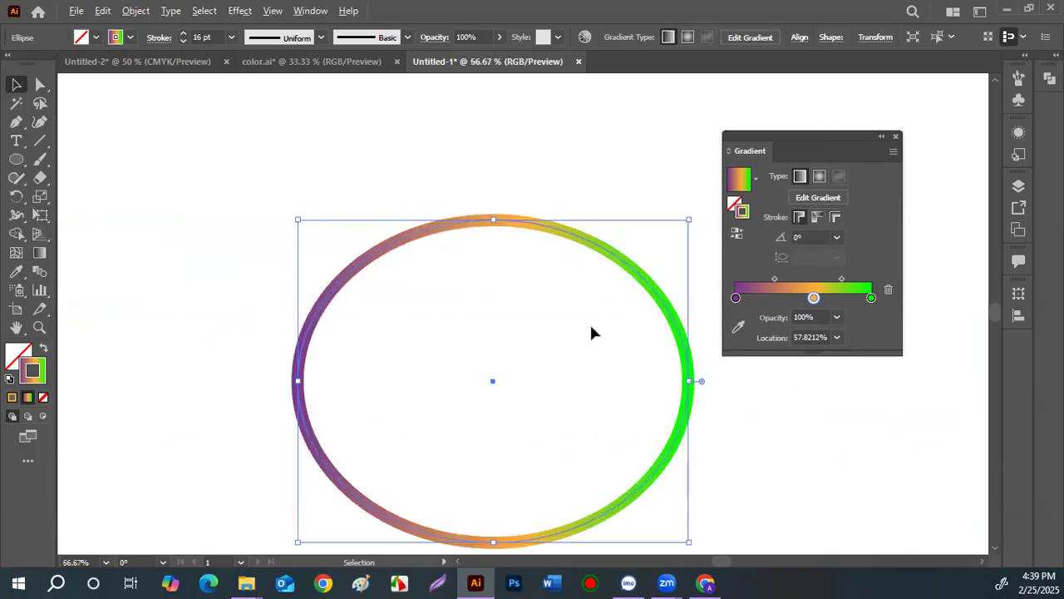
- Reselect the ellipse, compare the along-stroke and across-stroke gradient options, and restore the within-stroke option
left_click(588, 324)
left_click_drag(237, 166, 571, 357)
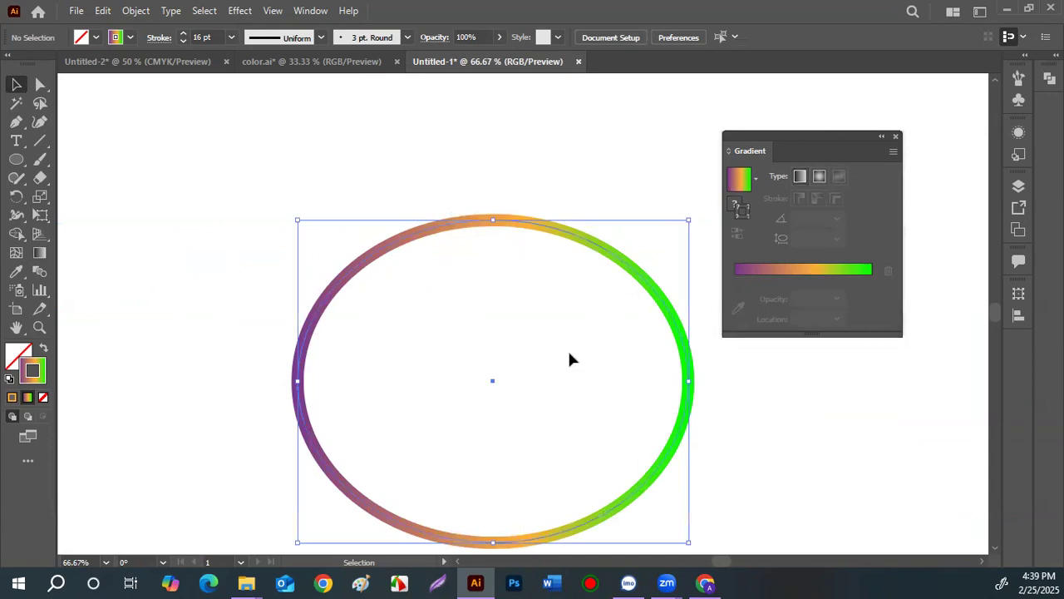
left_click(514, 266)
left_click(540, 231)
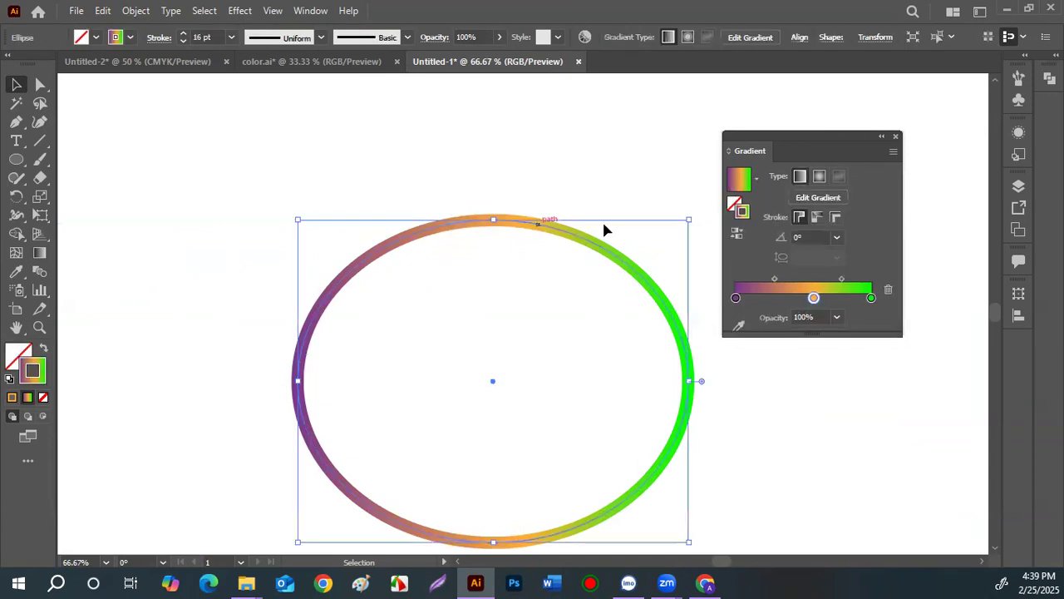
left_click(818, 217)
left_click(836, 218)
left_click(815, 217)
left_click(799, 217)
- Try a 45° angle on the ellipse's stroke gradient, change it to -45°, and deselect the ellipse
left_click(836, 237)
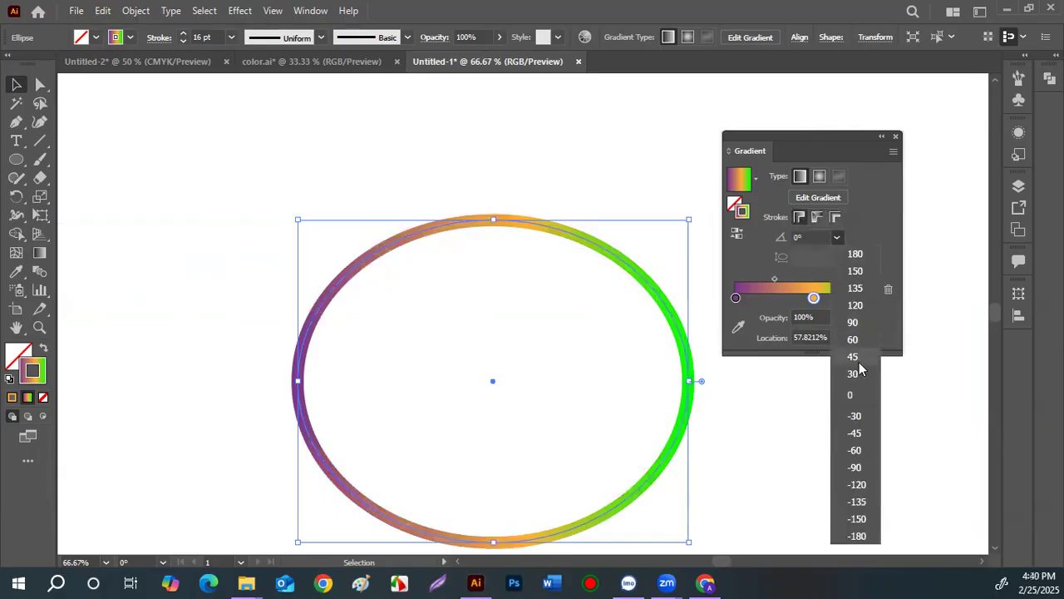
left_click(857, 360)
left_click(837, 236)
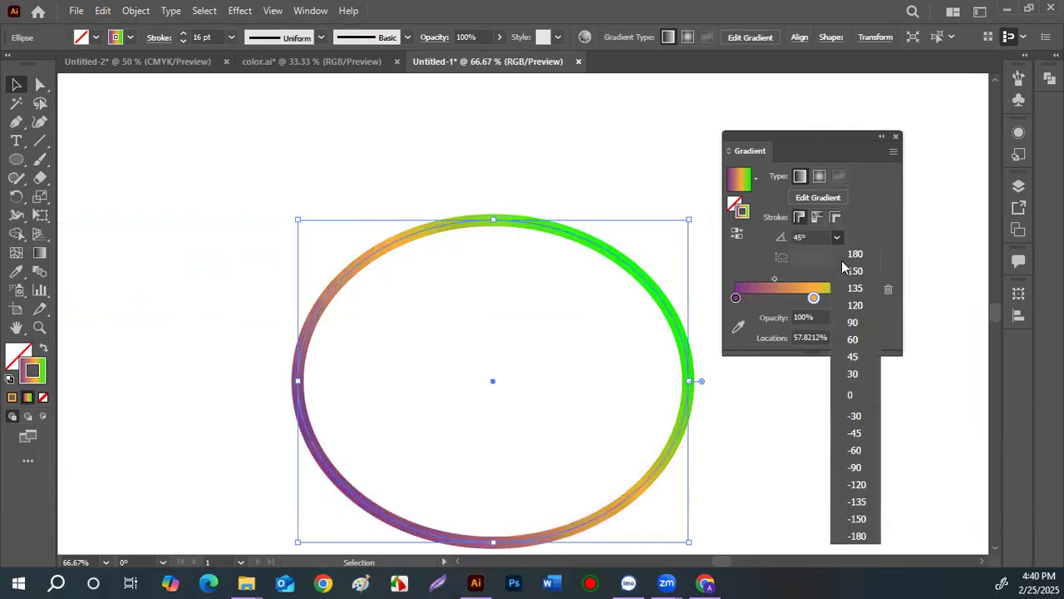
left_click(866, 439)
left_click(134, 221)
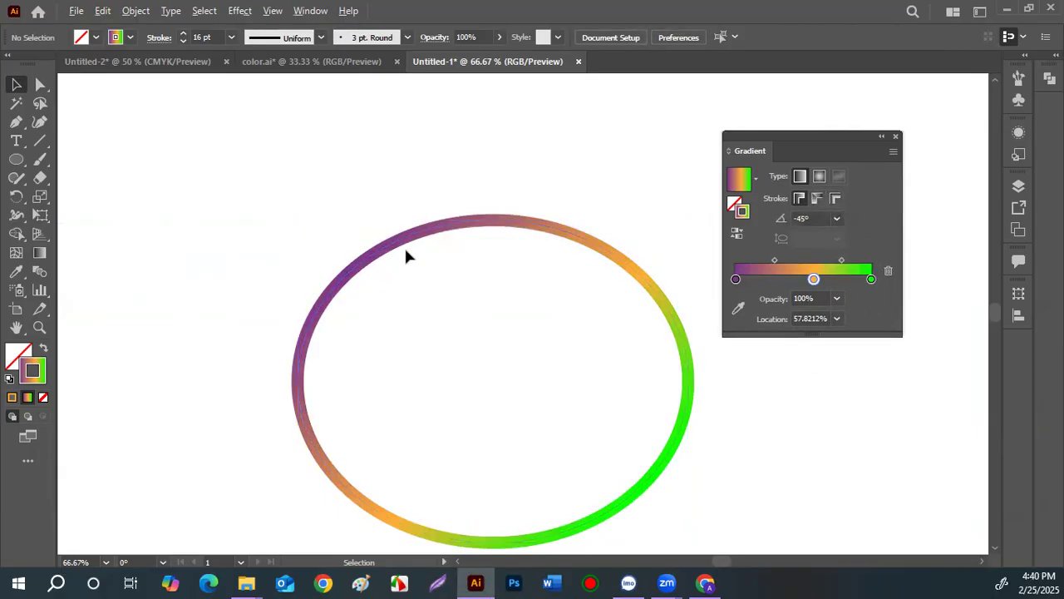
- Select the ellipse and swap its fill and stroke so the gradient becomes the fill, with the fill active
left_click_drag(404, 245, 411, 242)
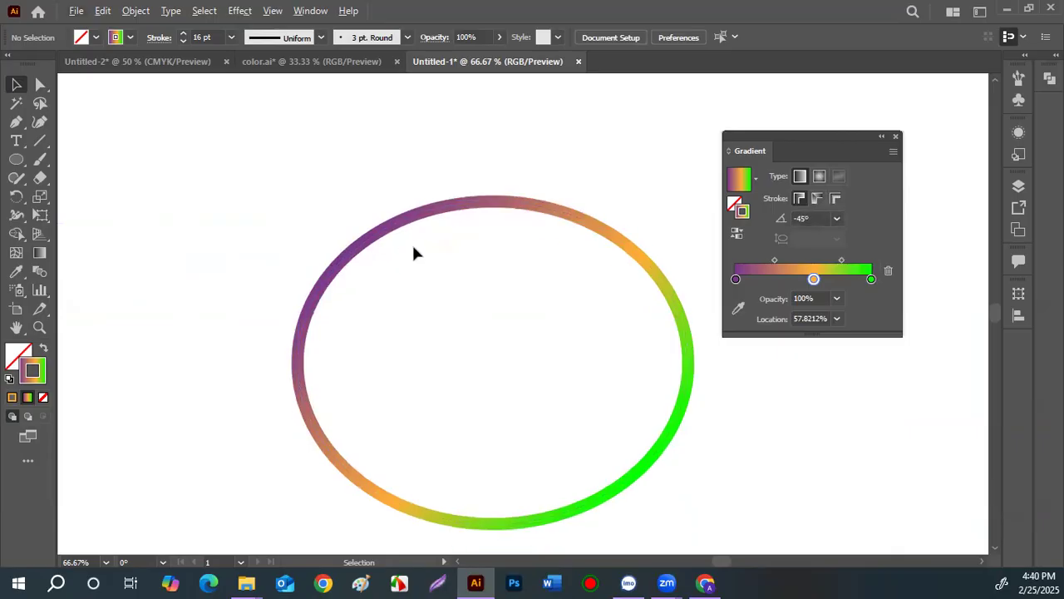
left_click(41, 254)
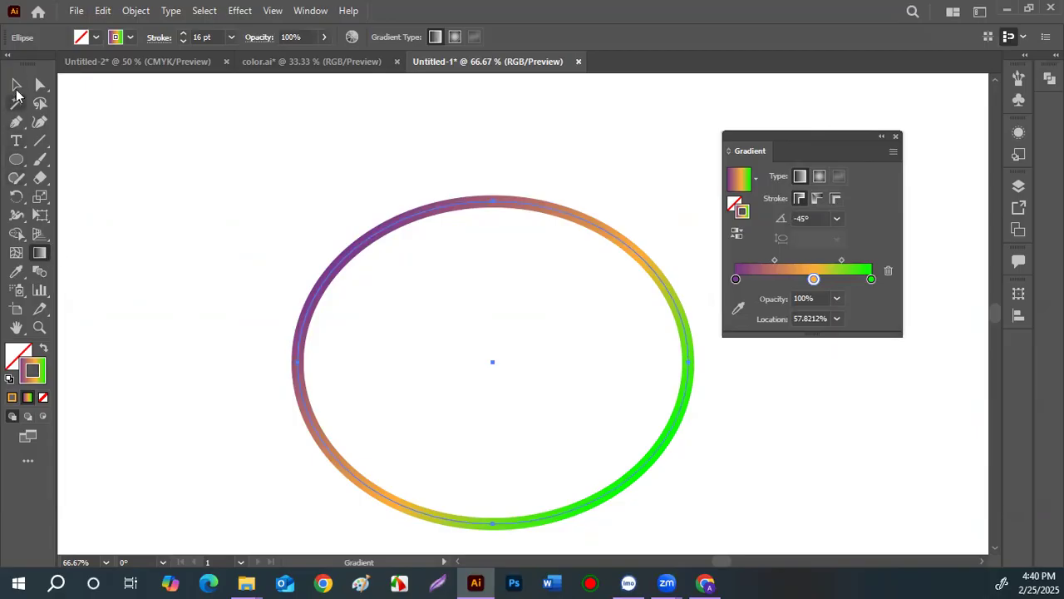
left_click(16, 84)
left_click(43, 347)
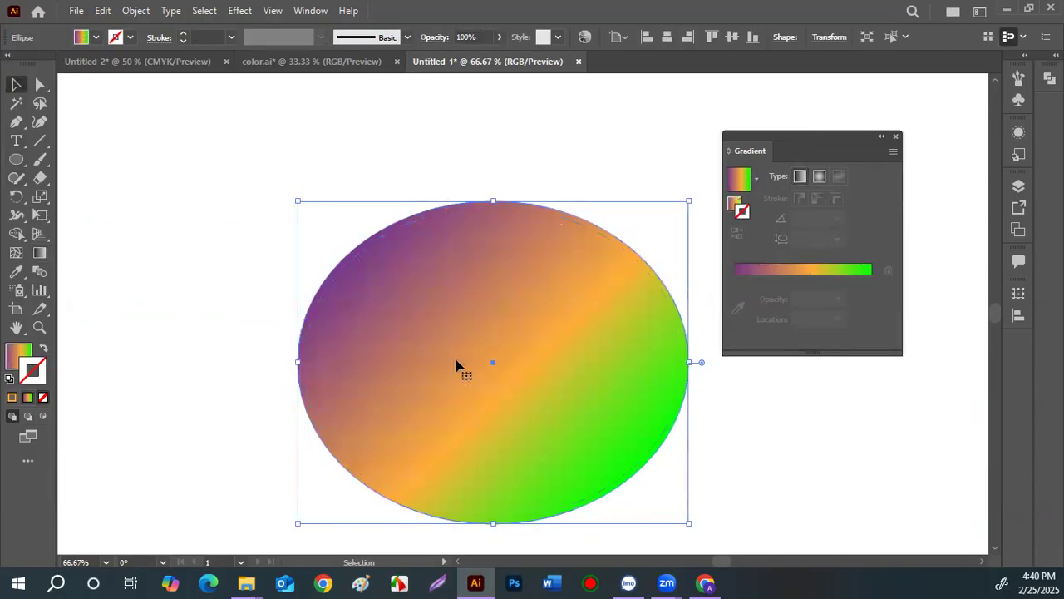
left_click(19, 355)
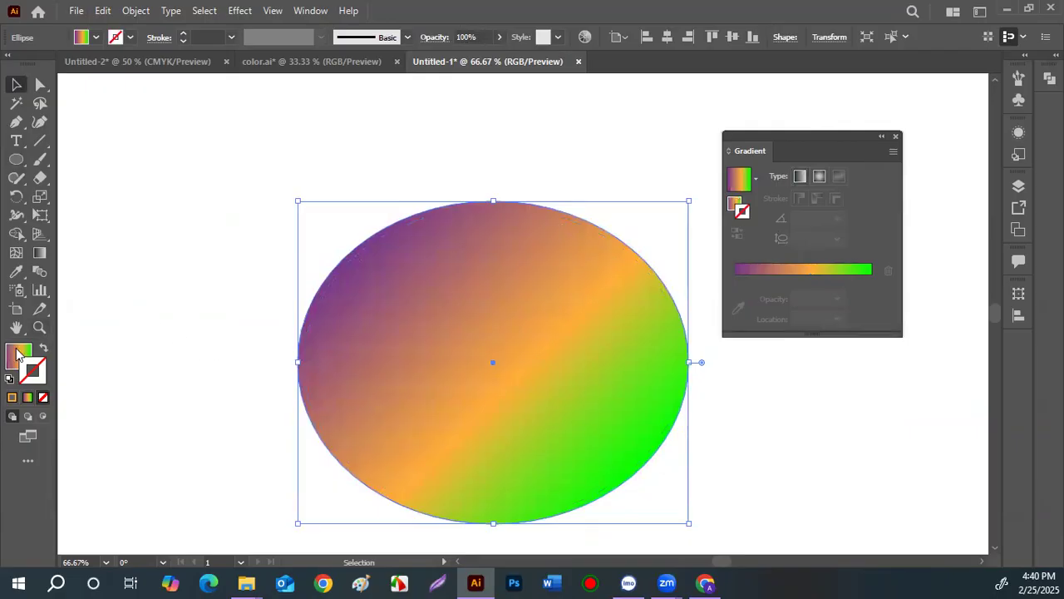
- Use the Gradient tool to move the fill gradient's orange stop to about 61.9%
left_click(40, 255)
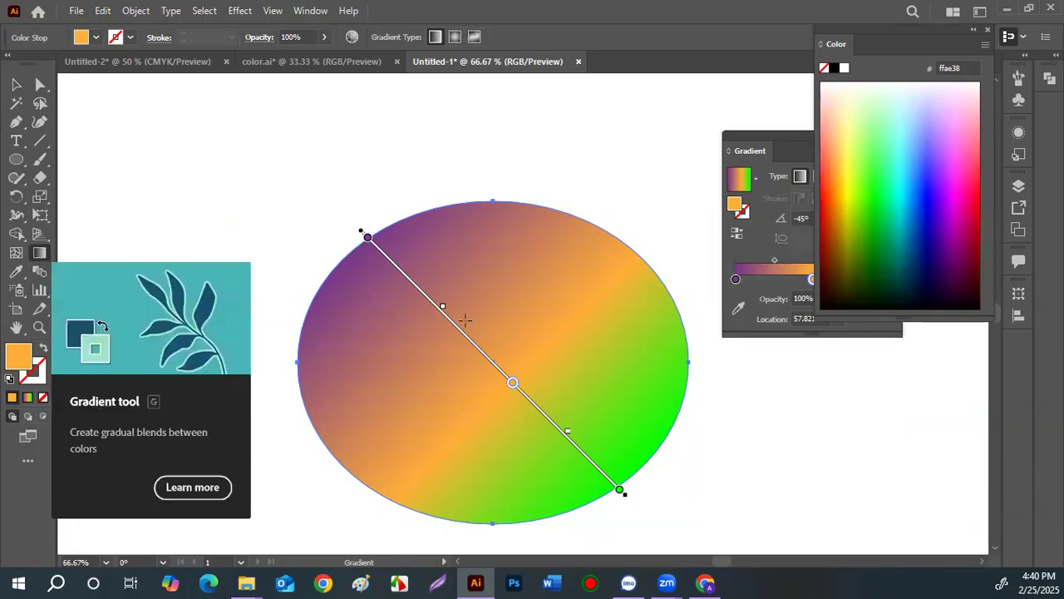
mouse_move(512, 387)
left_mouse_down()
mouse_move(475, 349)
mouse_move(503, 392)
left_mouse_up()
mouse_move(446, 316)
left_mouse_down()
mouse_move(422, 290)
mouse_move(468, 350)
mouse_move(422, 282)
mouse_move(455, 319)
left_mouse_up()
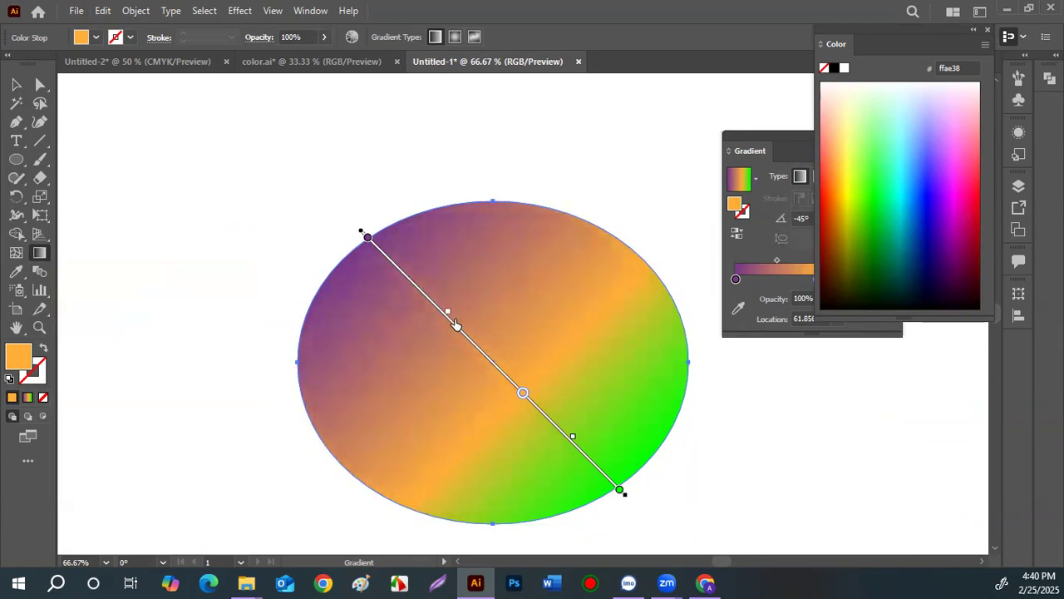
- Rotate the ellipse's fill gradient to about -12.3° and remove its green colour stop
mouse_move(575, 440)
left_mouse_down()
mouse_move(603, 475)
mouse_move(553, 427)
mouse_move(617, 494)
mouse_move(641, 454)
mouse_move(637, 485)
mouse_move(665, 432)
mouse_move(639, 282)
mouse_move(584, 259)
left_mouse_up()
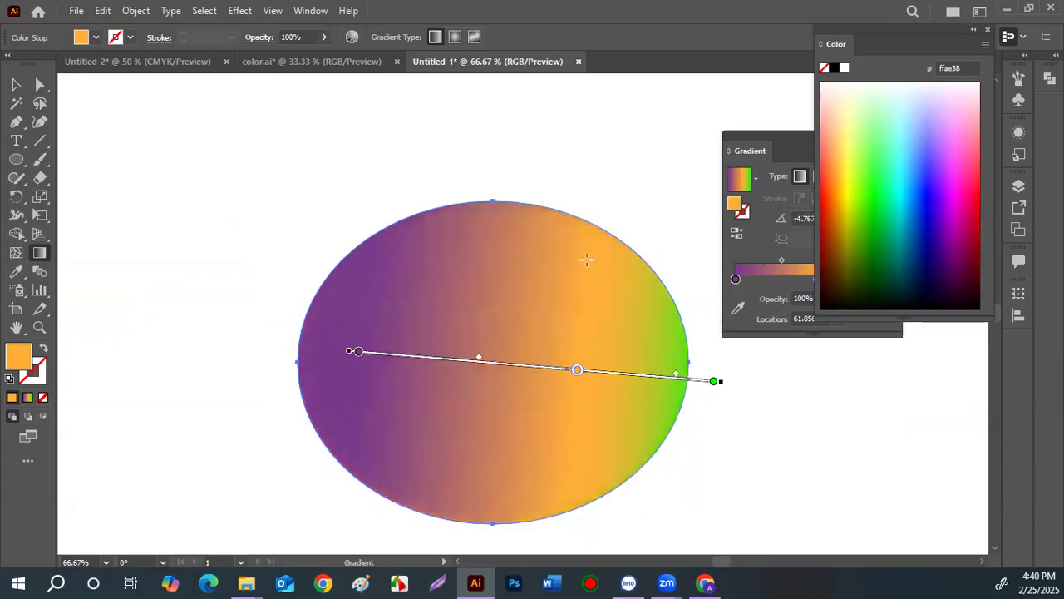
mouse_move(725, 381)
left_mouse_down()
mouse_move(682, 302)
mouse_move(665, 161)
mouse_move(711, 427)
mouse_move(820, 435)
left_mouse_up()
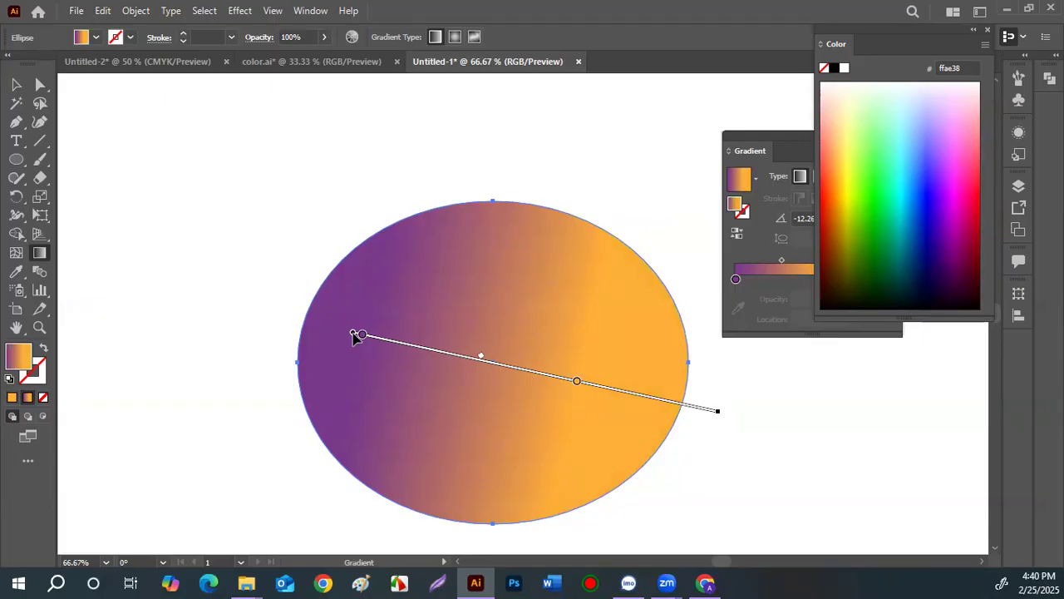
- Shift the gradient annotator's start outside the ellipse beyond the purple side and stretch its far end past the orange side
mouse_move(352, 335)
left_mouse_down()
mouse_move(221, 294)
mouse_move(194, 301)
left_mouse_up()
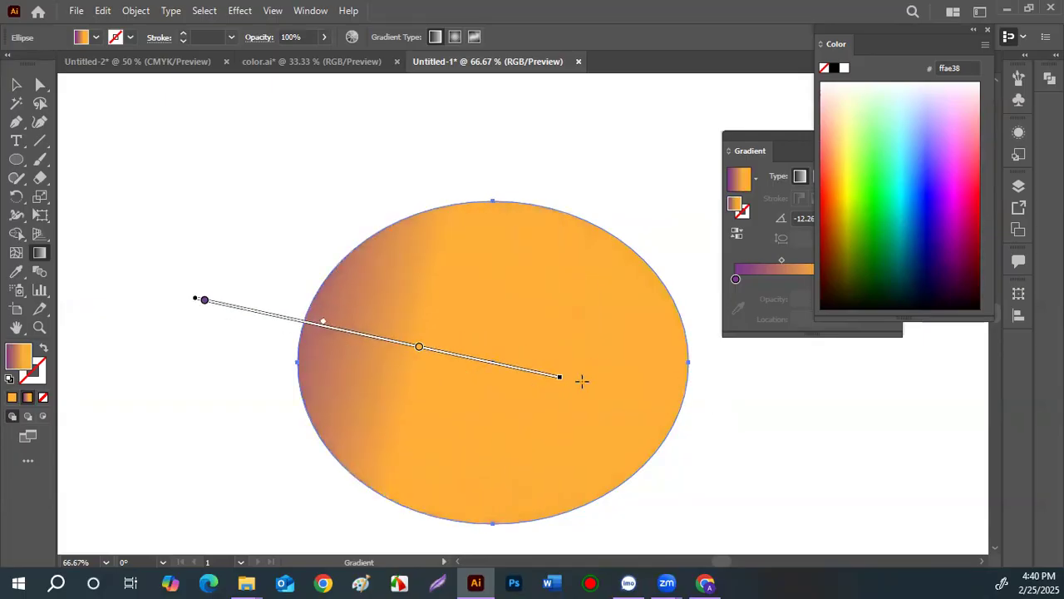
left_click_drag(567, 378, 621, 388)
left_click_drag(559, 379, 872, 442)
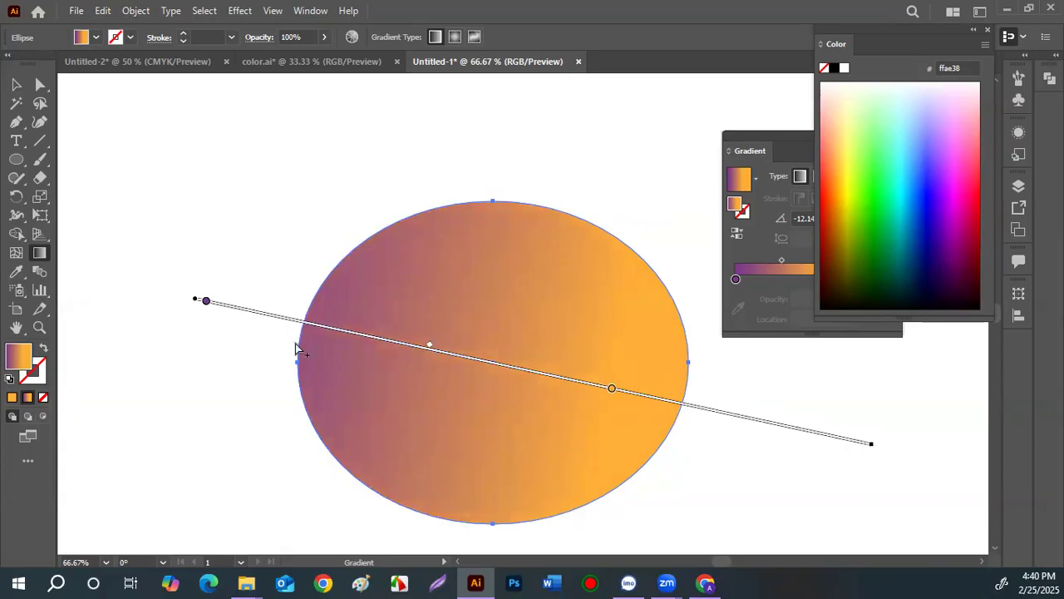
- Move the purple stop to about 25.1% and the orange stop to about 54.7%, shortening and repositioning the gradient annotator
left_click_drag(206, 303, 368, 338)
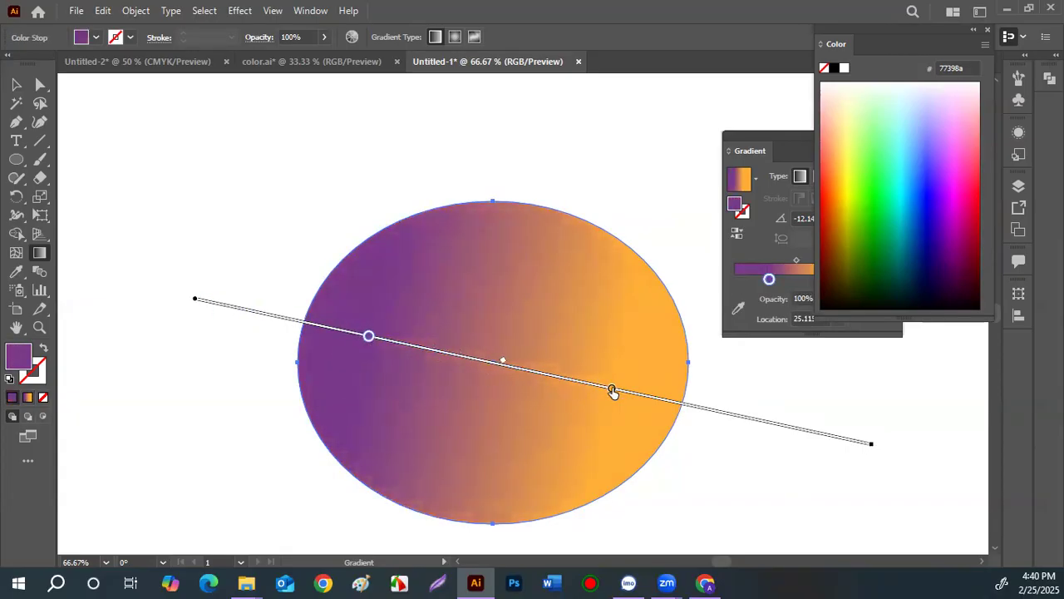
left_click_drag(612, 389, 564, 378)
left_click_drag(871, 445, 559, 376)
mouse_move(450, 359)
left_mouse_down()
mouse_move(523, 392)
mouse_move(594, 391)
left_mouse_up()
mouse_move(339, 332)
left_mouse_down()
mouse_move(288, 306)
mouse_move(282, 319)
left_mouse_up()
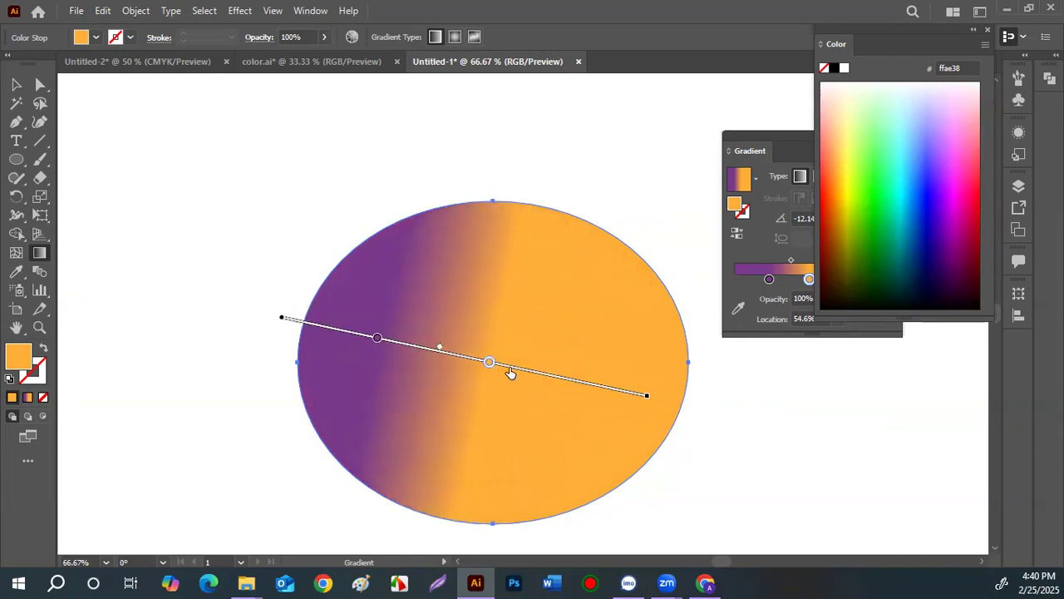
- Lengthen the gradient annotator past the orange side and set the orange stop to about 63.5% and the purple to about 14.9%
left_click_drag(511, 372, 536, 378)
mouse_move(675, 405)
left_mouse_down()
mouse_move(817, 446)
mouse_move(798, 440)
left_mouse_up()
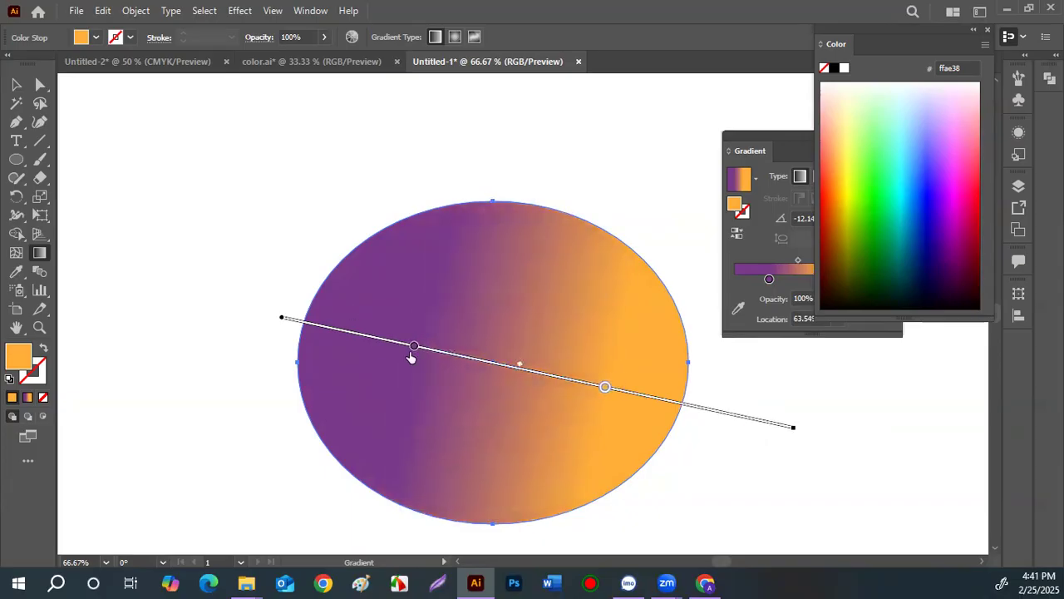
left_click_drag(414, 347, 363, 335)
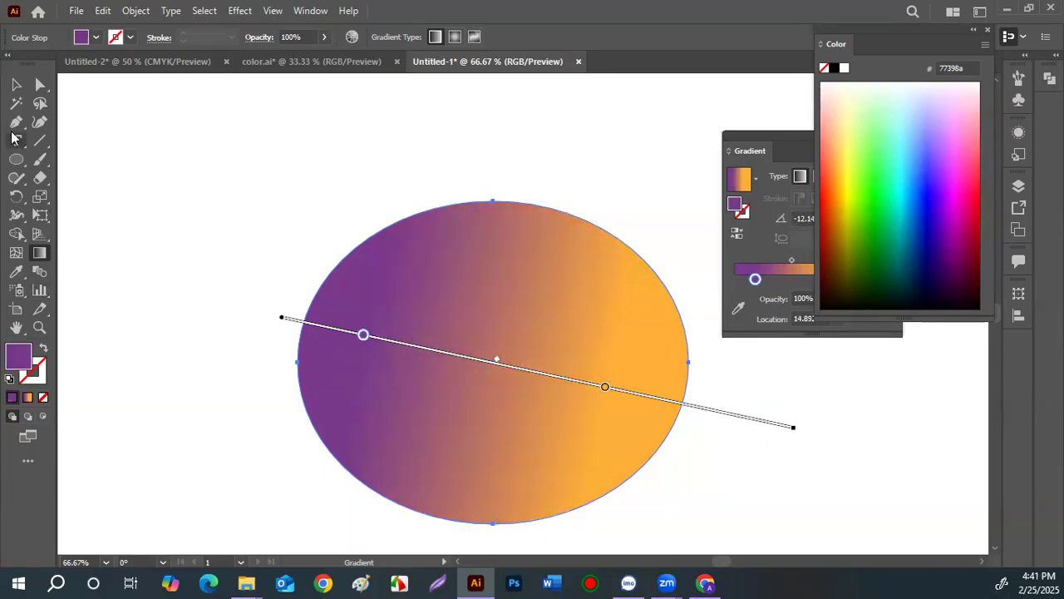
- Move the ellipse up and to the left on the canvas and close the Color panel
left_click(18, 88)
left_click_drag(573, 432, 385, 353)
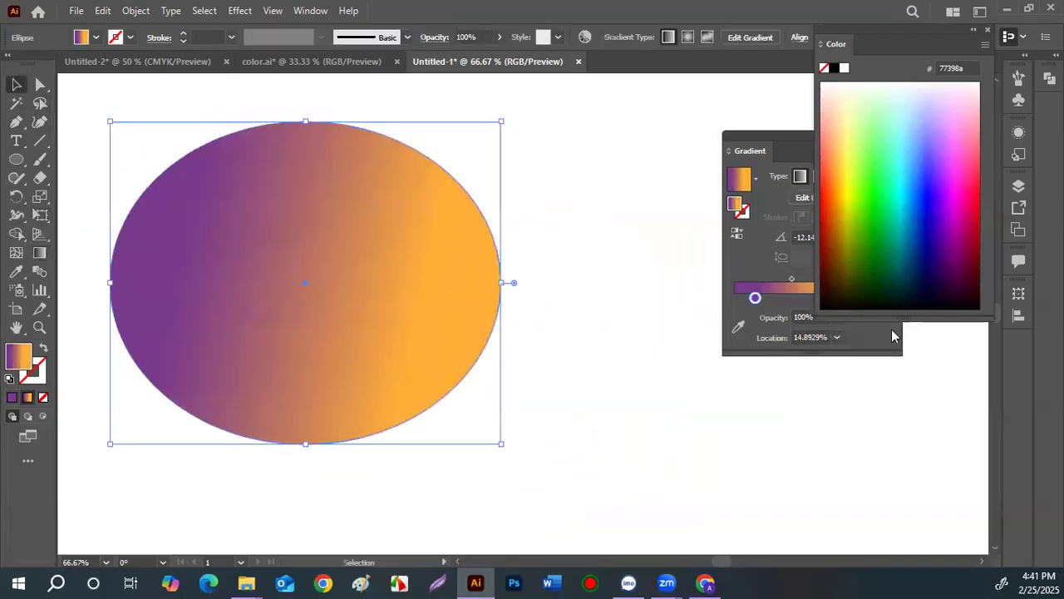
left_click(988, 31)
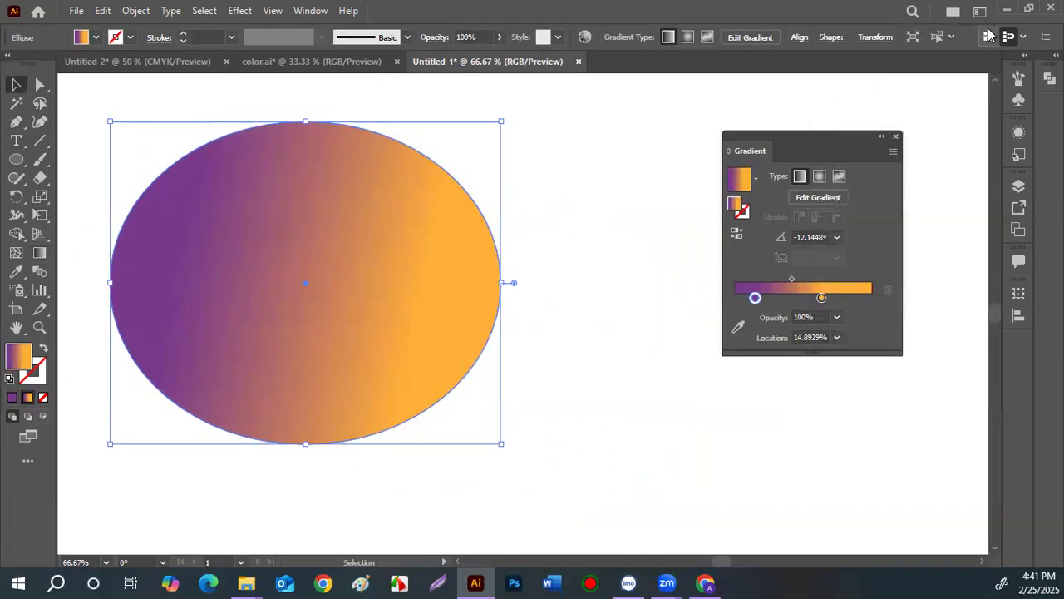
- Save the ellipse's purple-to-orange gradient as a new swatch named "violet to orange" in the Swatches panel
left_click(317, 11)
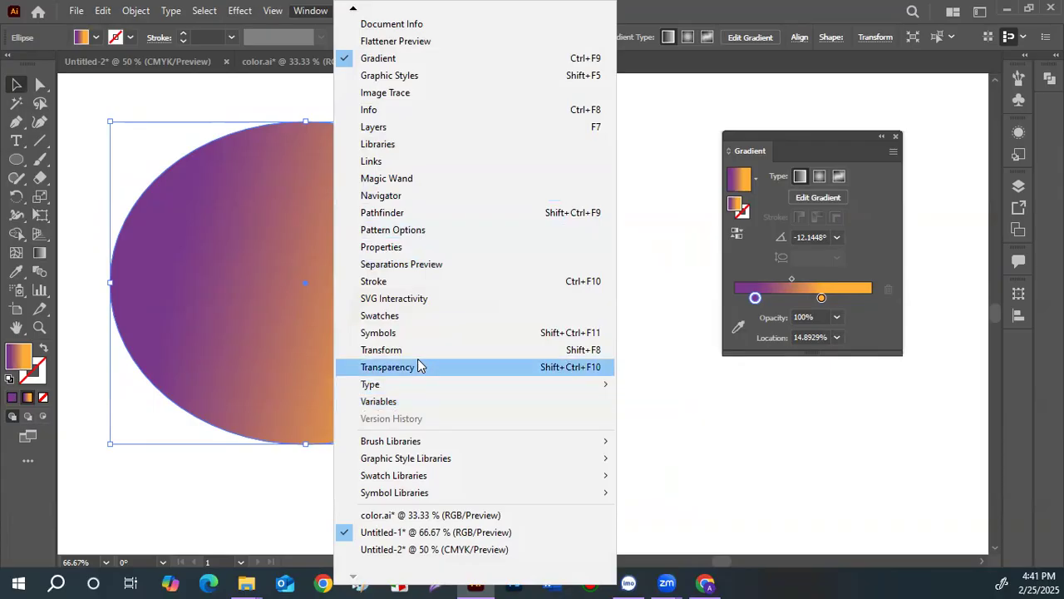
left_click(409, 322)
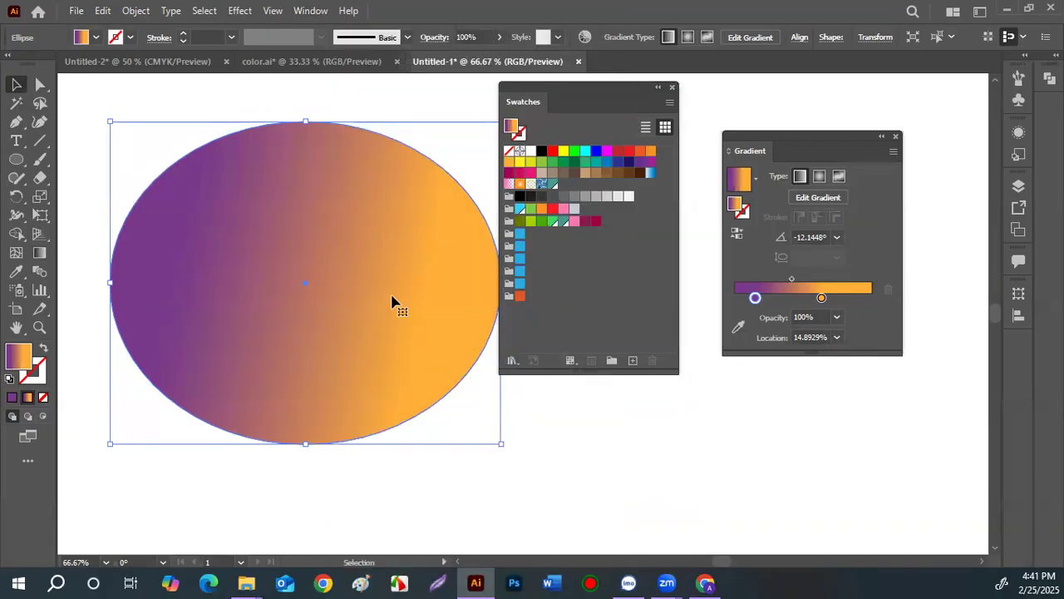
left_click(633, 360)
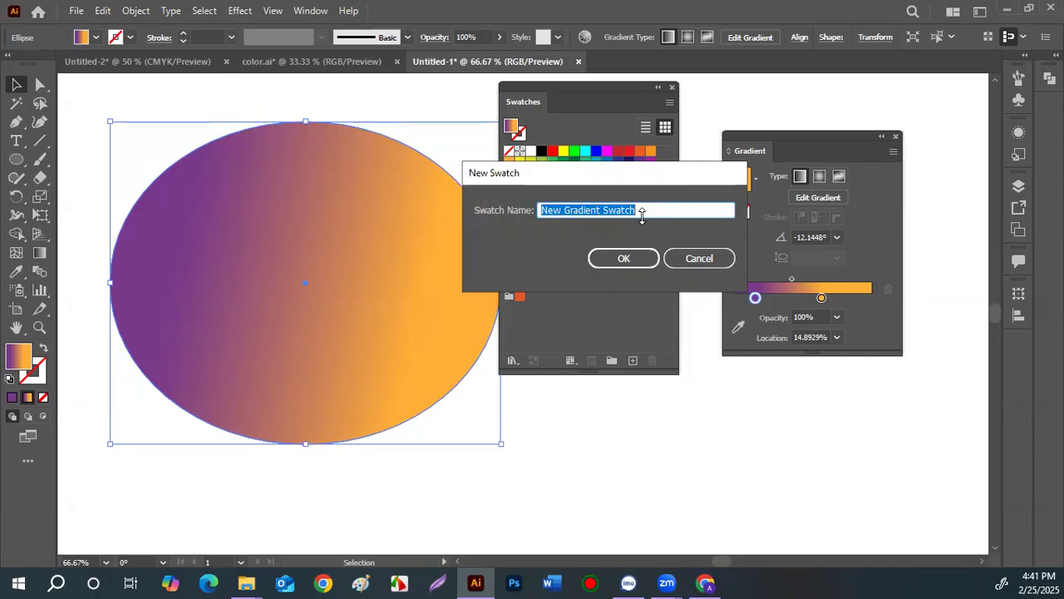
type("V")
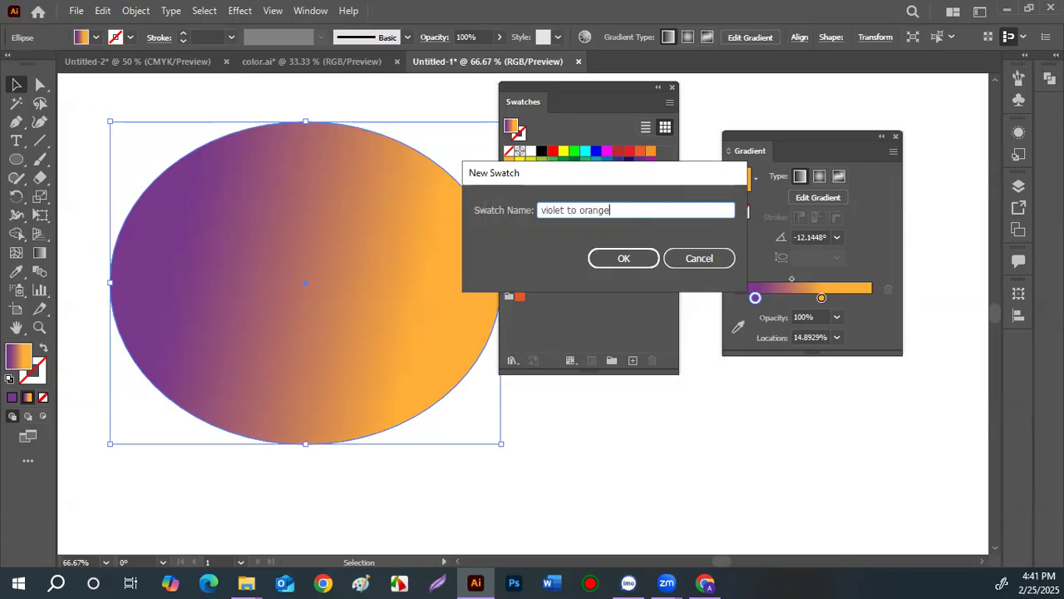
left_click(623, 259)
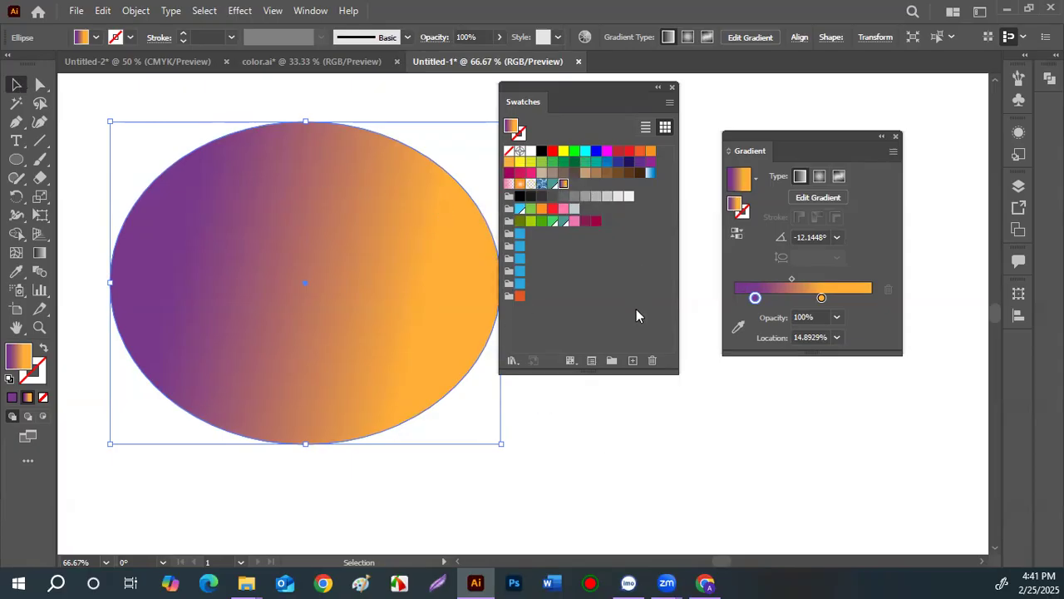
- Delete the five single blue swatches and the single orange-red swatch from the last six color groups
left_click(519, 233)
left_click(652, 360)
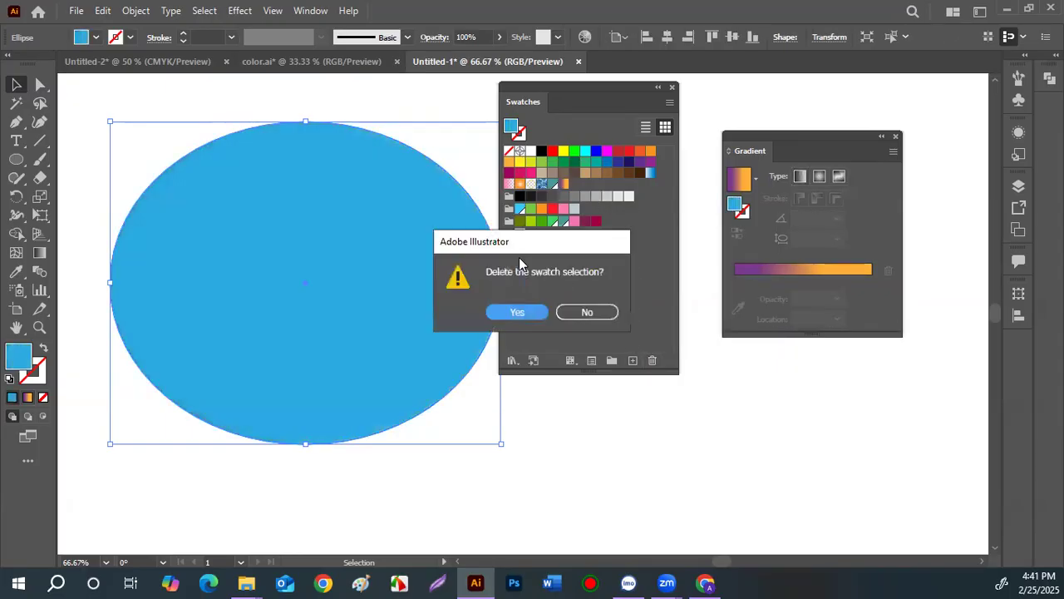
left_click(524, 320)
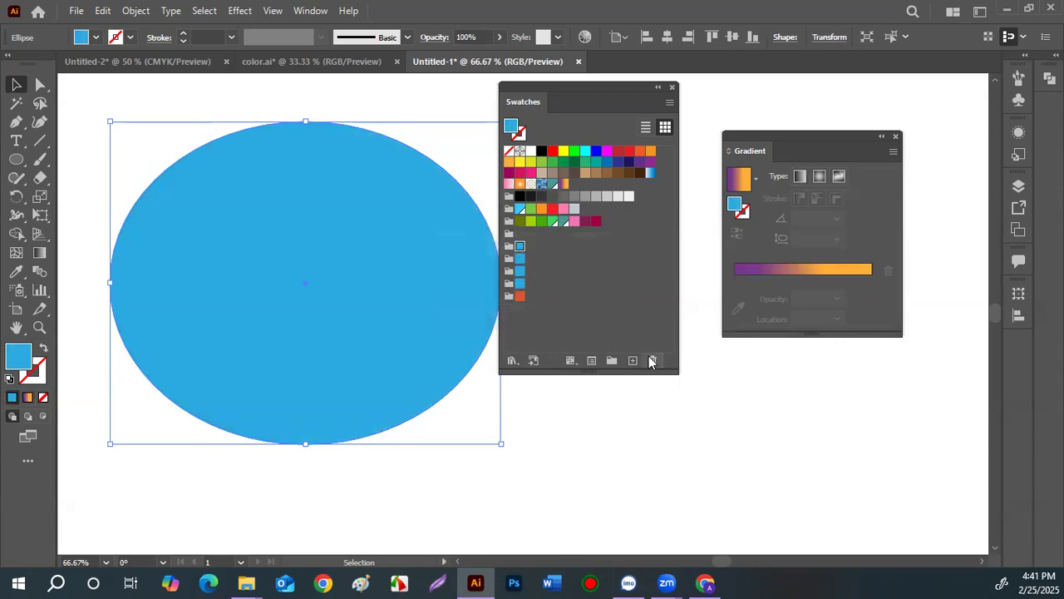
left_click(651, 361)
left_click(508, 311)
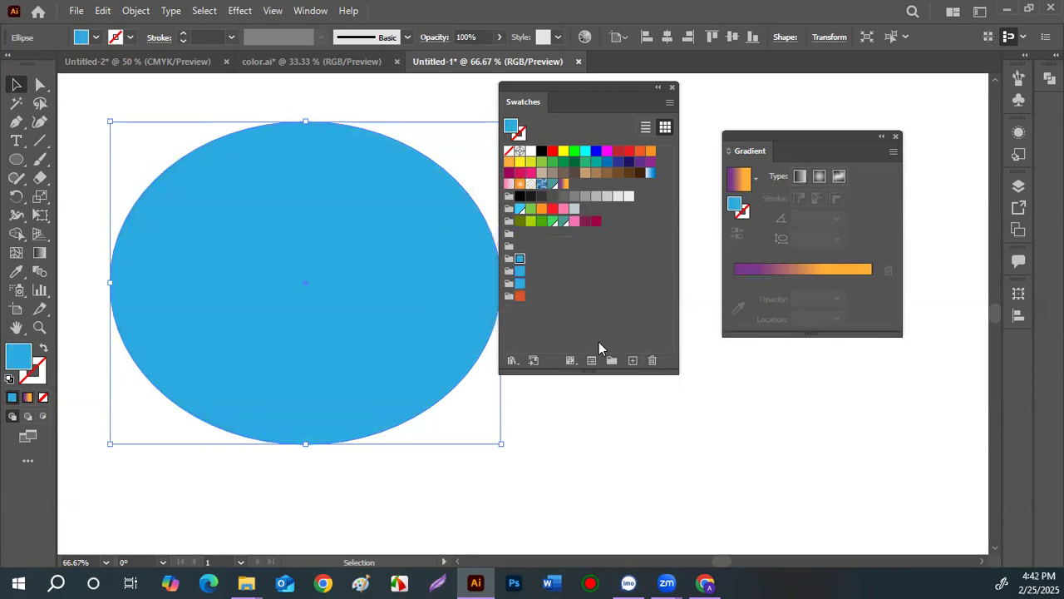
left_click(652, 359)
left_click(522, 312)
left_click(651, 360)
left_click(521, 311)
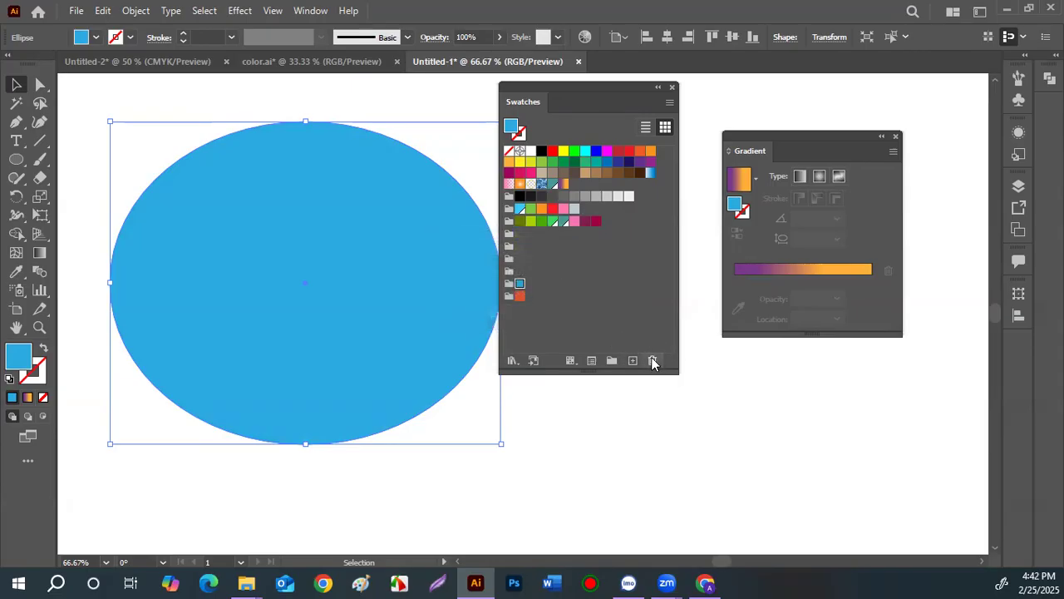
left_click(653, 360)
left_click(520, 311)
left_click(519, 296)
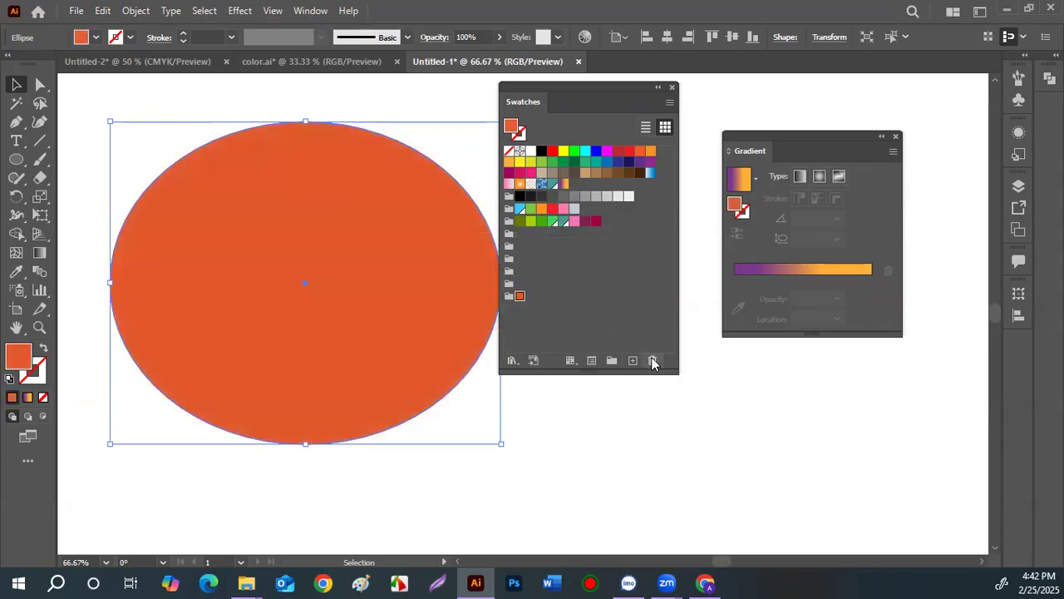
left_click(653, 360)
left_click(517, 313)
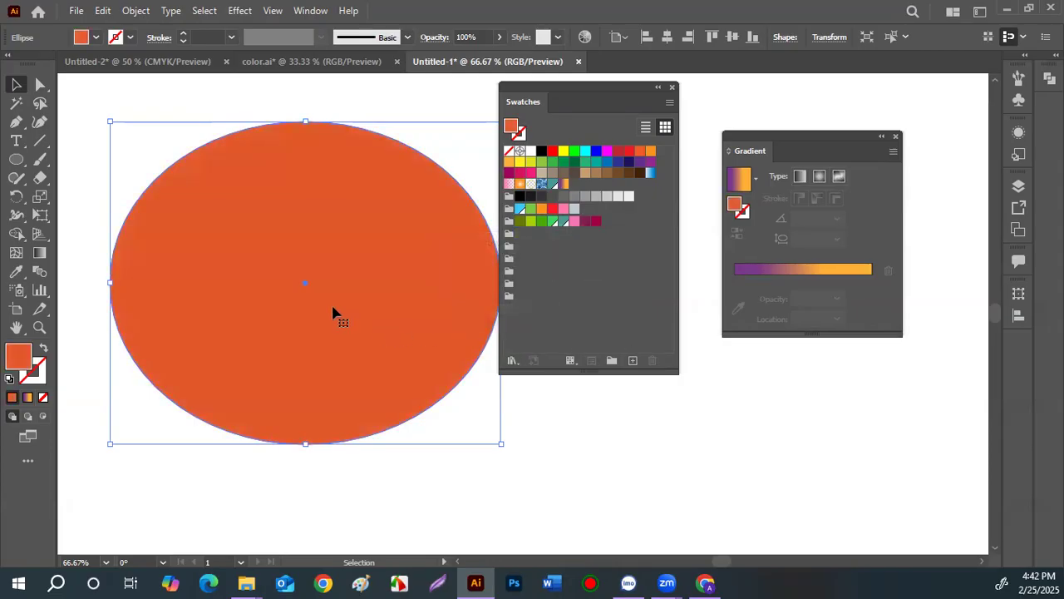
- Close the Swatches panel and collapse the Gradient panel to an icon
scroll(357, 316, "down", 3)
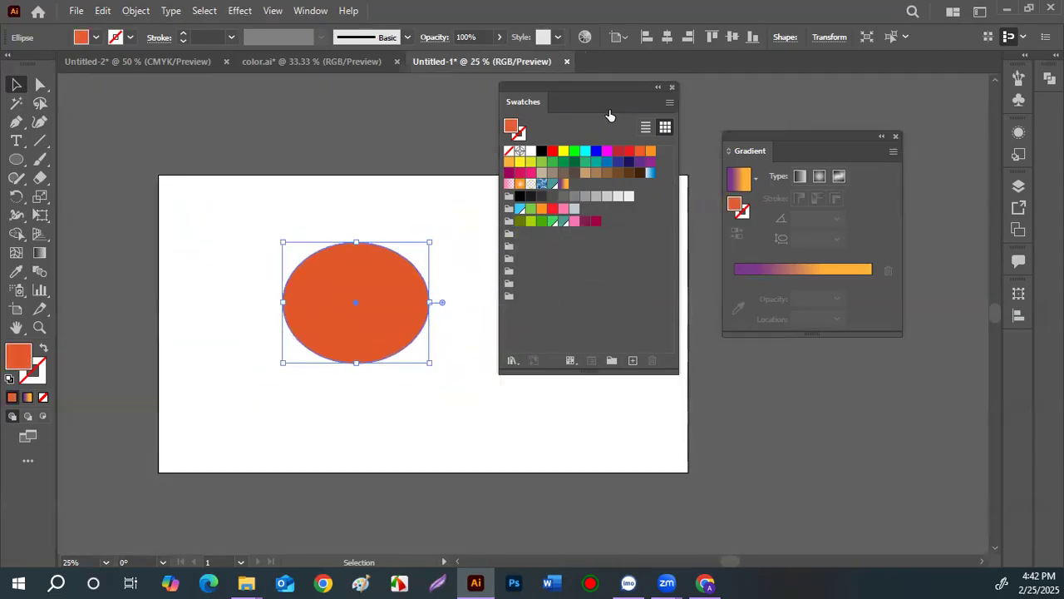
left_click(672, 87)
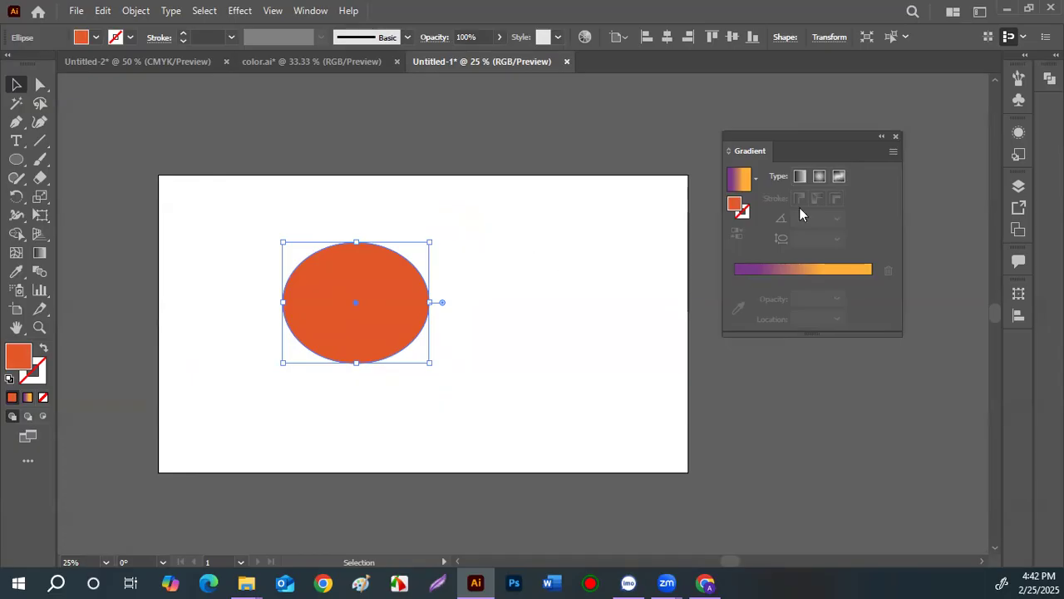
left_click(882, 138)
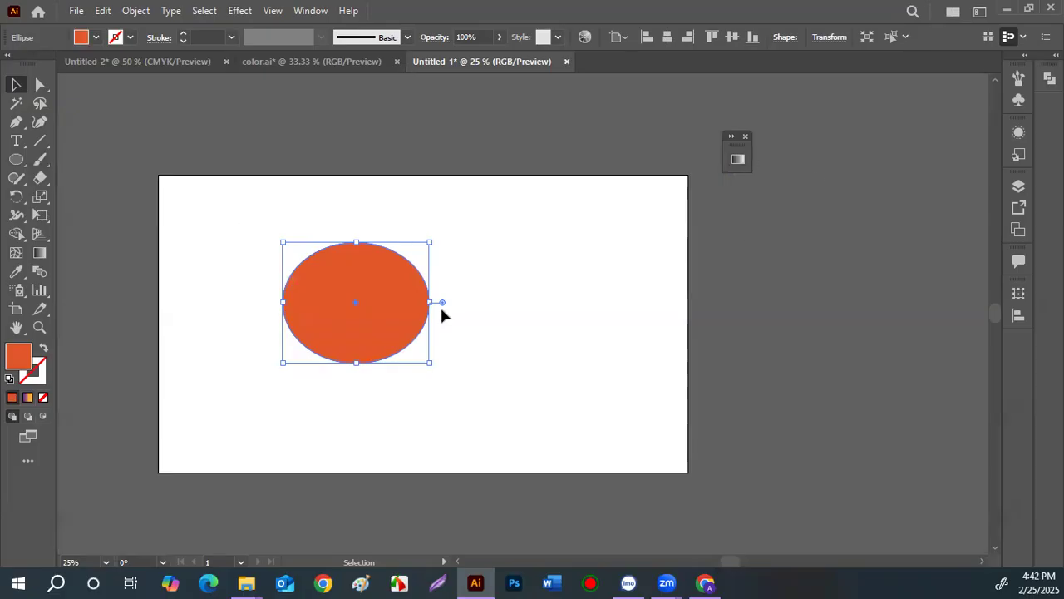
- Move the ellipse to the right and enlarge it toward the artboard's lower-right corner
left_click_drag(418, 290, 473, 282)
left_click(489, 363)
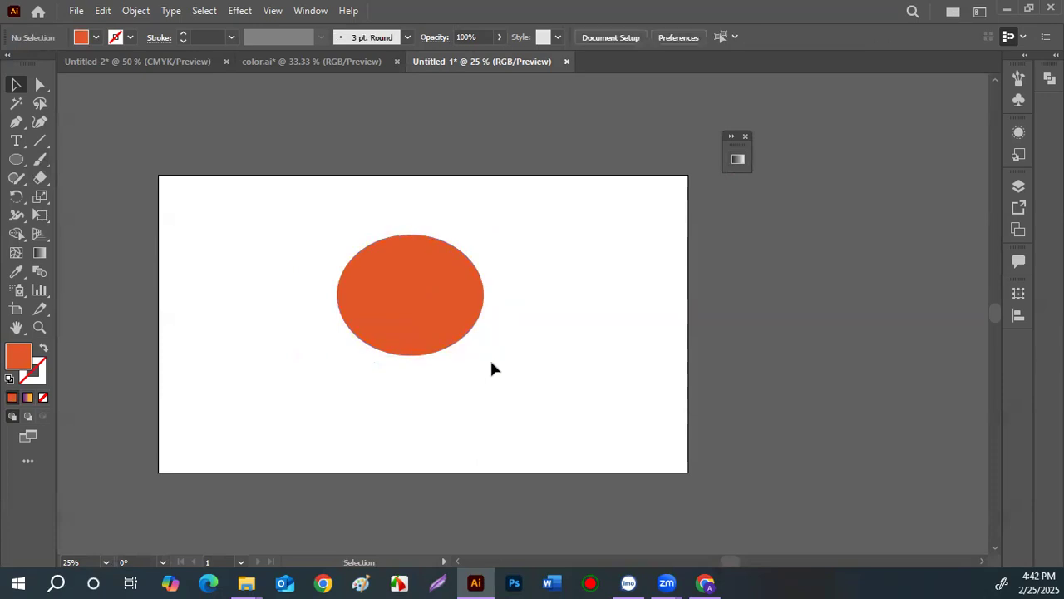
left_click(408, 306)
left_click_drag(485, 355, 577, 415)
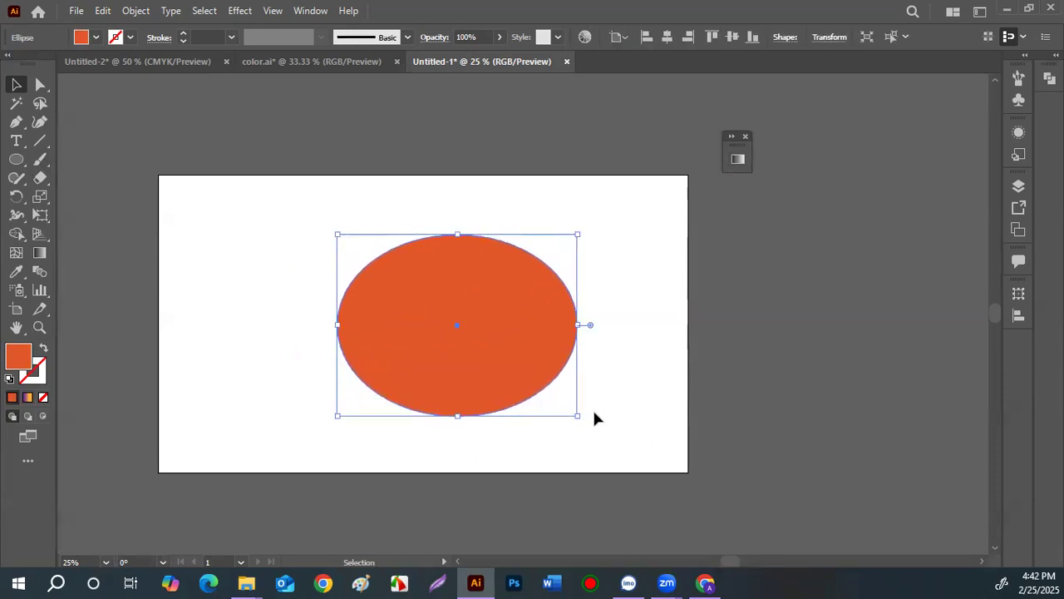
- Delete the ellipse and draw seven orange-red five-pointed stars of varying size and rotation across the artboard with the Star tool
key("Delete")
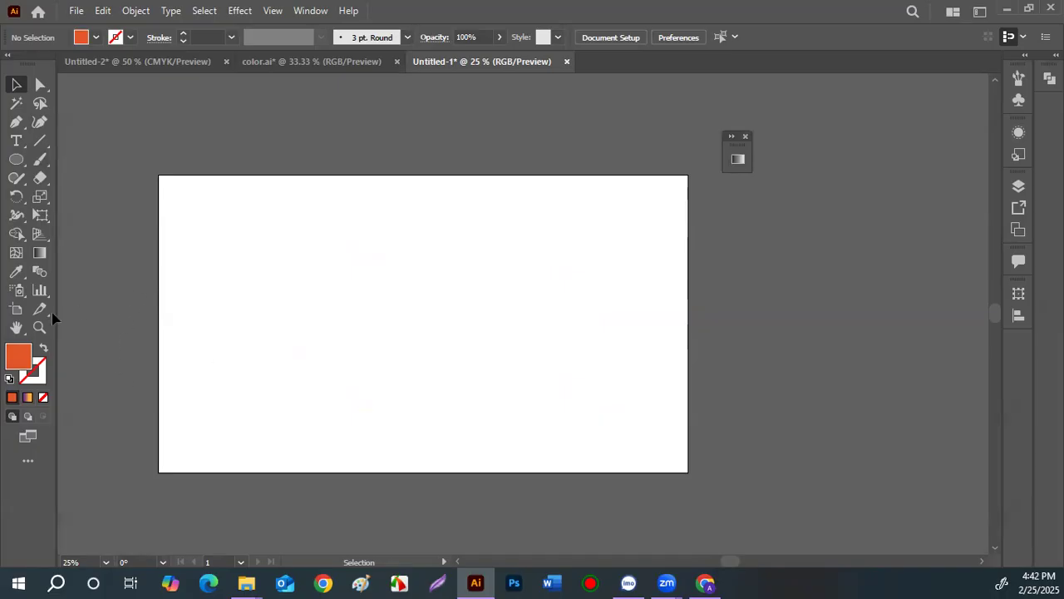
left_click(16, 159)
left_click(50, 234)
left_click_drag(207, 266, 265, 298)
left_click_drag(341, 288, 381, 346)
left_click_drag(542, 320, 572, 396)
left_click_drag(335, 418, 382, 455)
left_click_drag(429, 205, 480, 238)
left_click_drag(618, 404, 615, 306)
left_click_drag(599, 201, 588, 148)
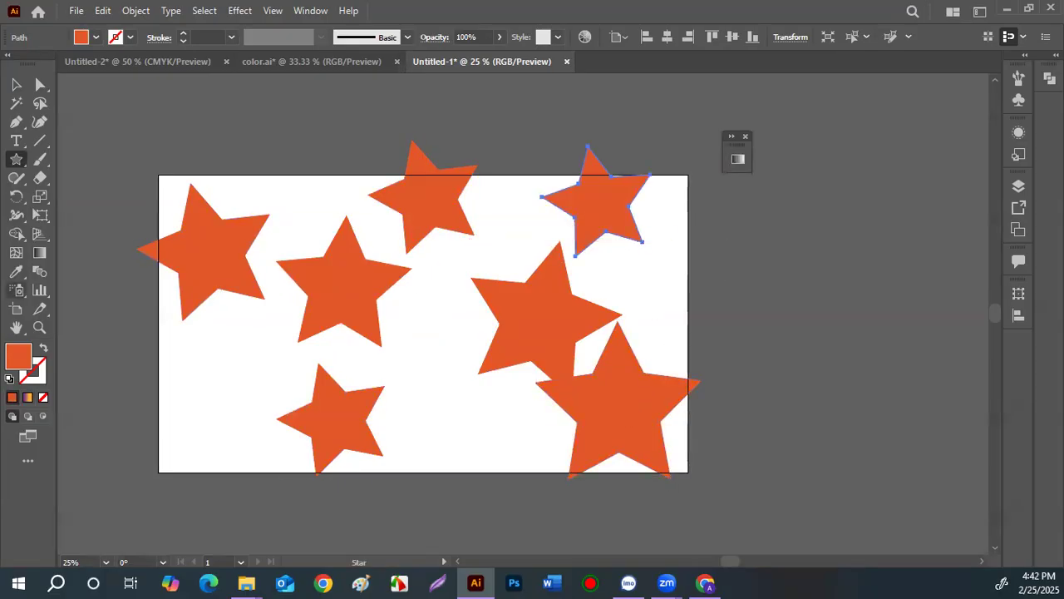
- Change the fill of the star just right of the leftmost one to dark purple
left_click(15, 84)
left_click(327, 302)
double_click(18, 356)
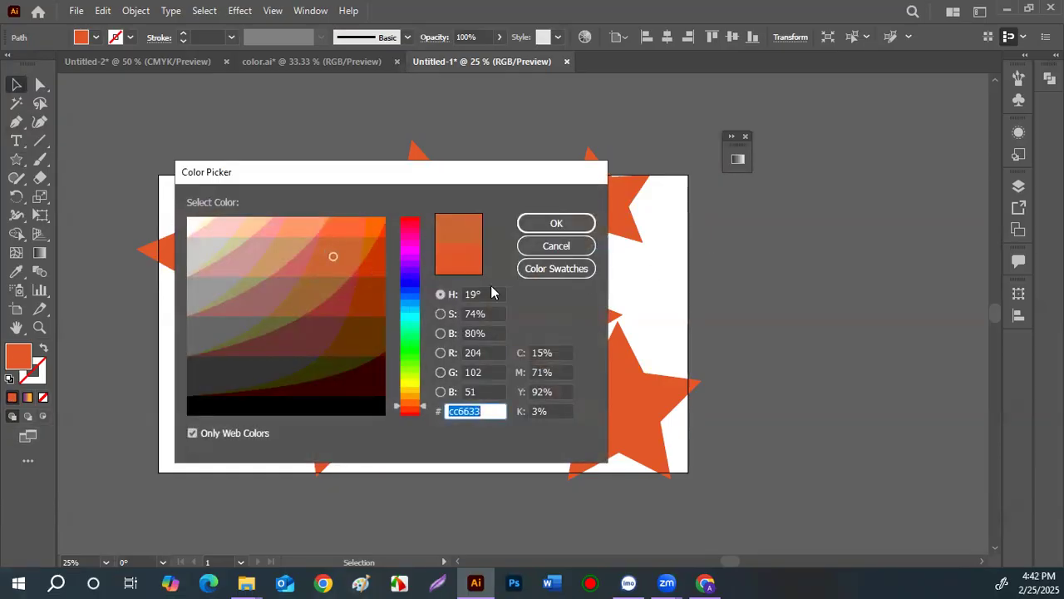
left_click(411, 250)
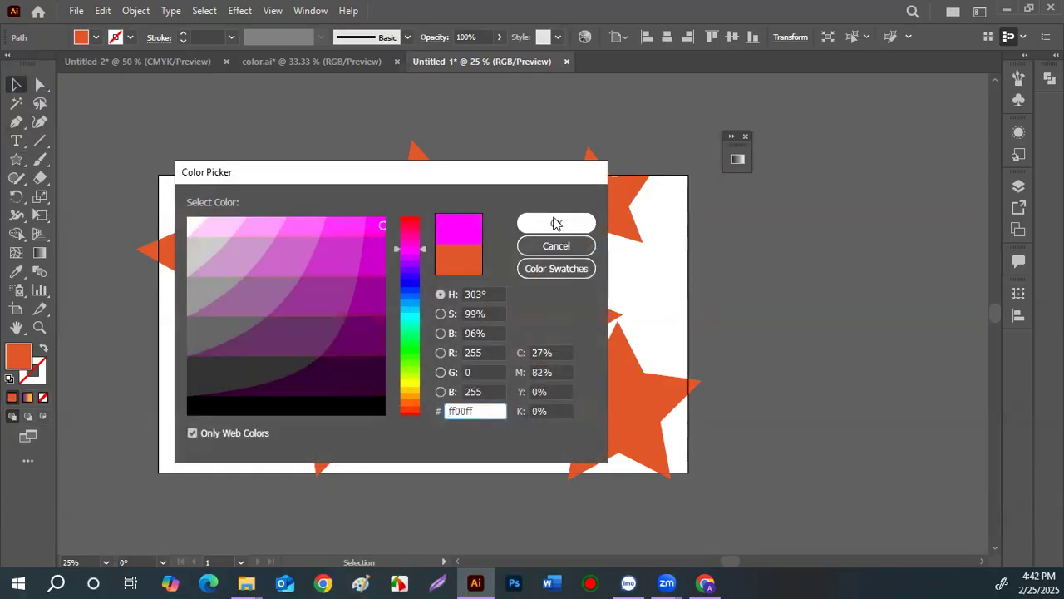
left_click(371, 281)
left_click(556, 223)
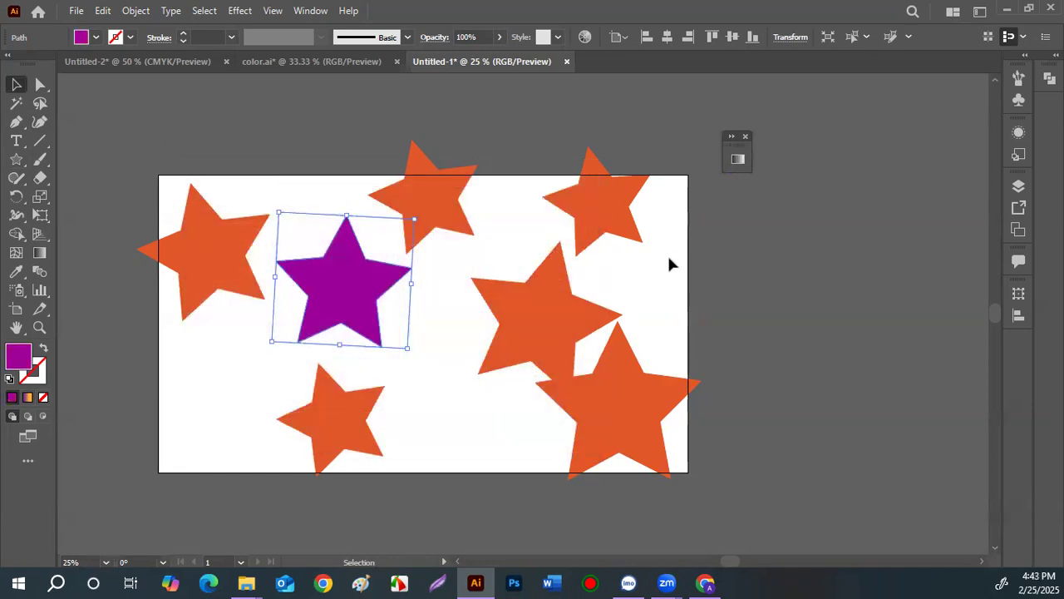
- Fill the two stars along the artboard's upper edge and the large lower-right star with blue 3366ff, and deselect them
left_click(610, 422)
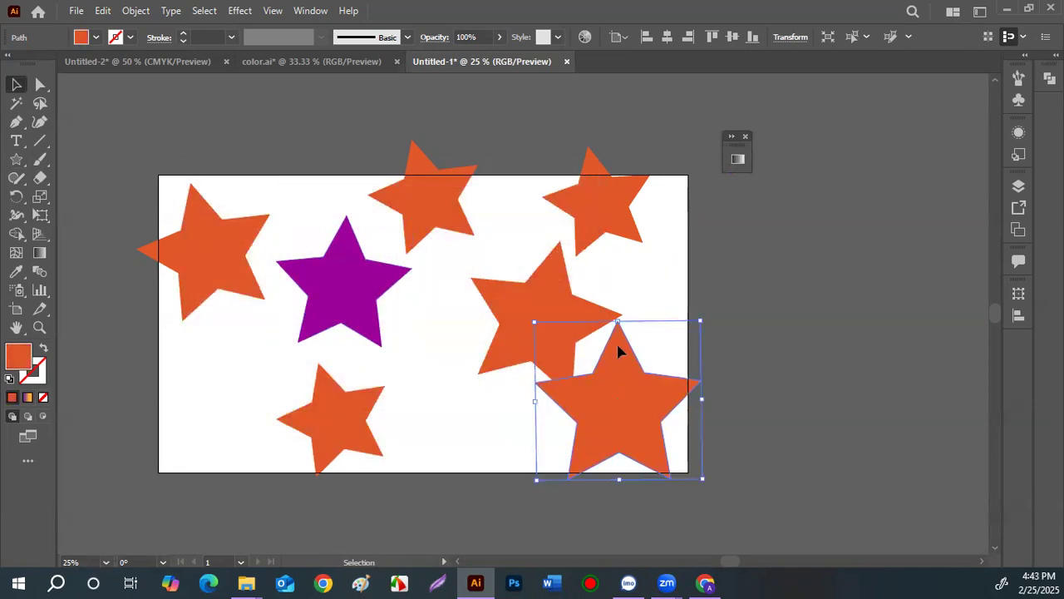
left_click(620, 183, "shift")
left_click(435, 197, "shift")
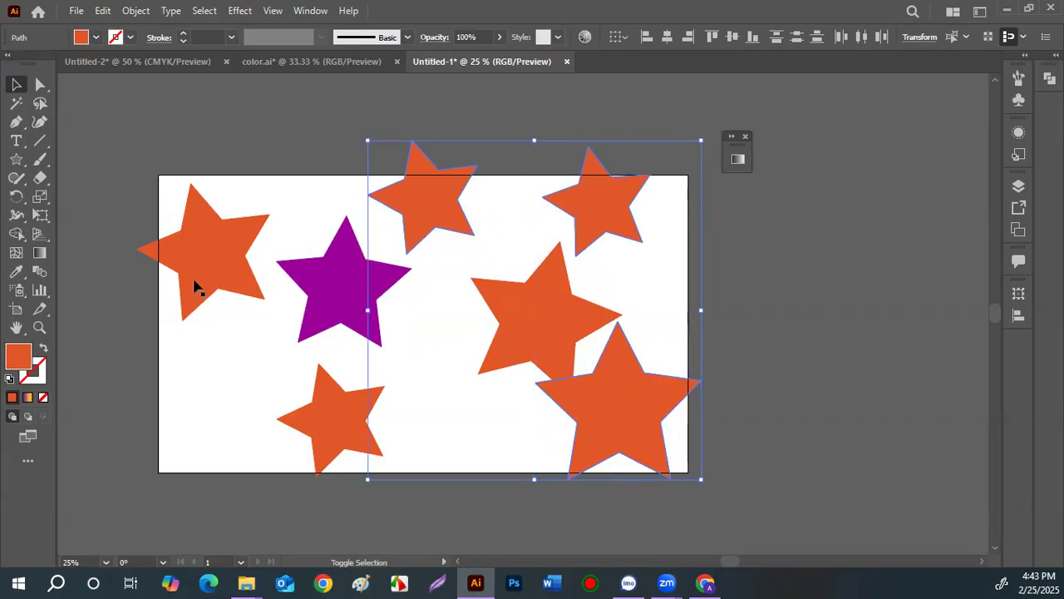
double_click(20, 357)
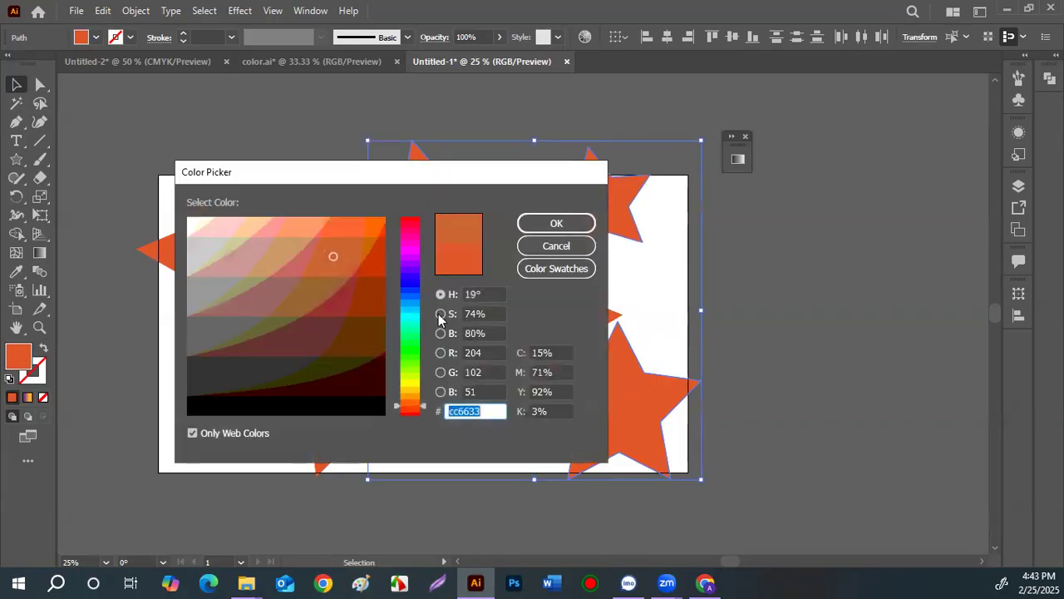
left_click(367, 306)
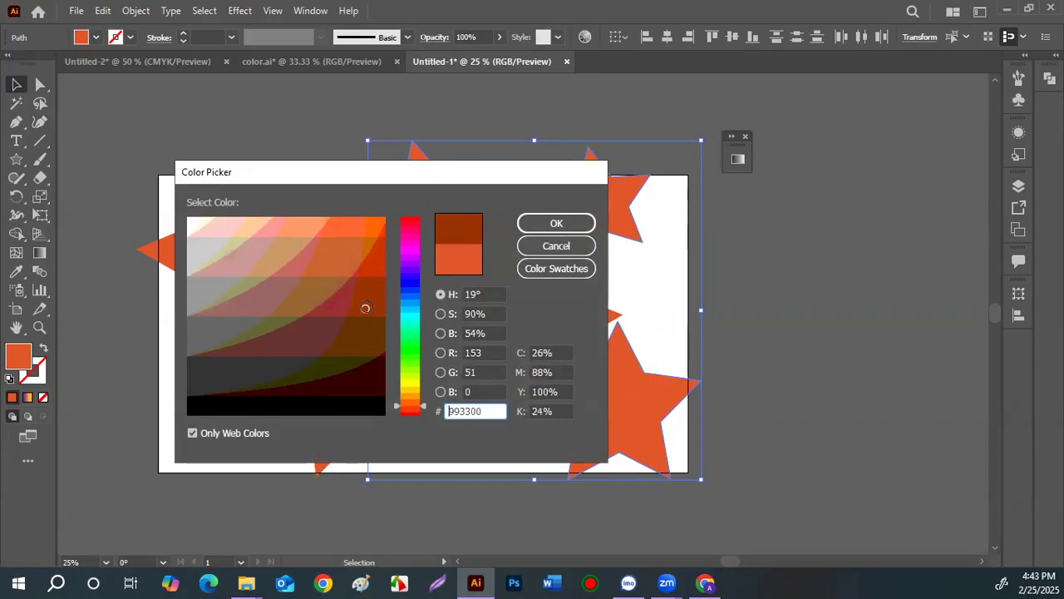
left_click(415, 294)
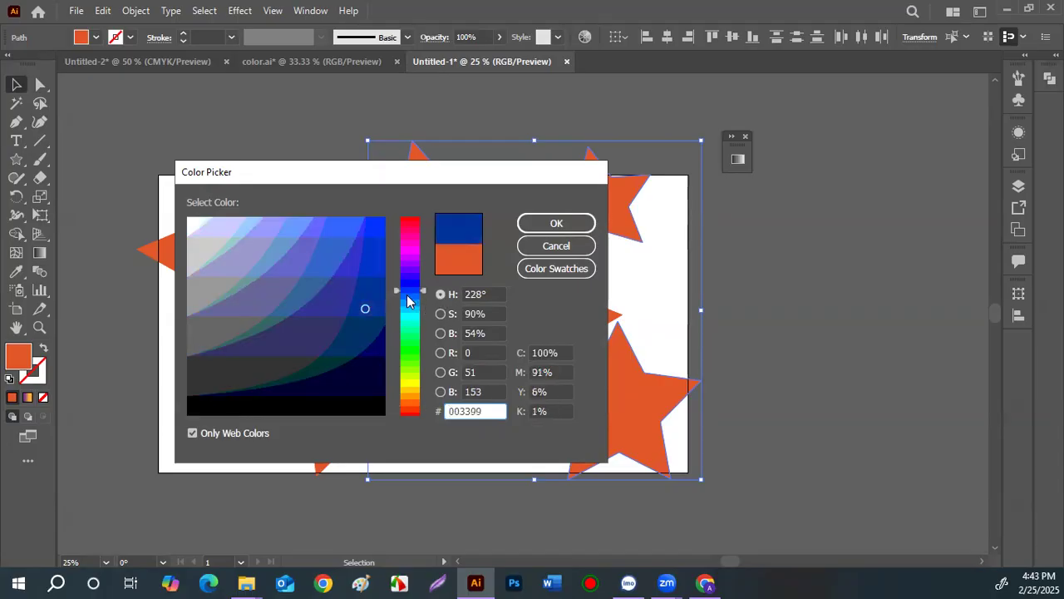
left_click(346, 233)
left_click(535, 224)
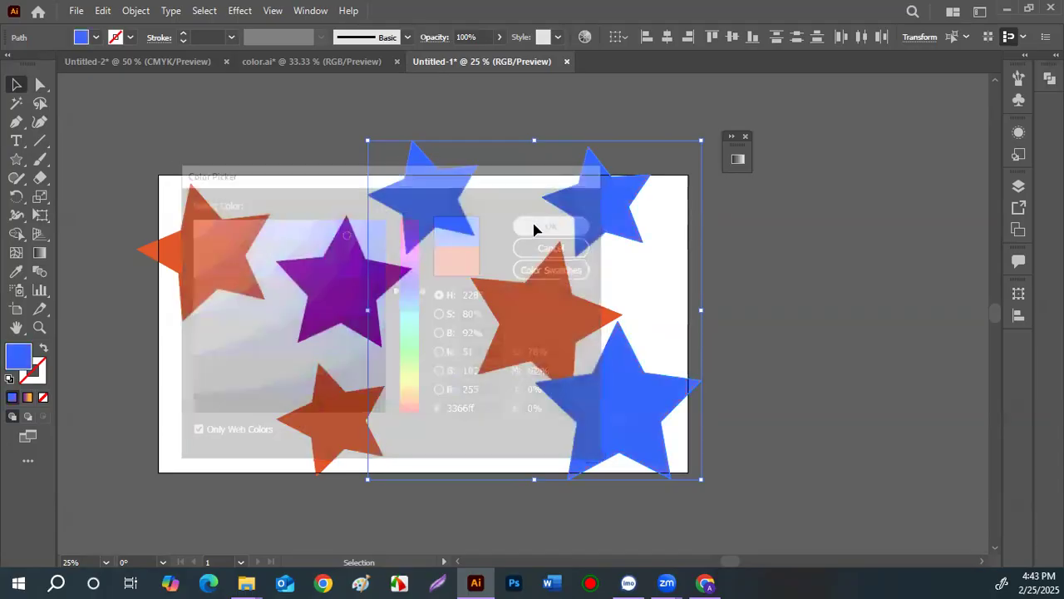
left_click(779, 341)
- Select the leftmost orange-red star, show the Color panel and view its color mode options
left_click(226, 275)
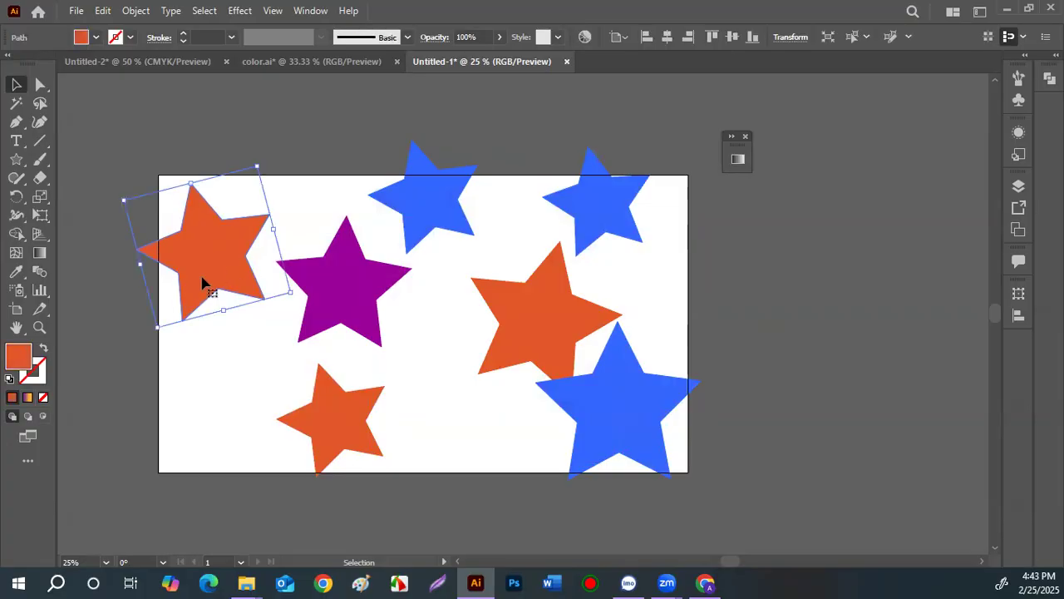
left_click(217, 401)
left_click(209, 263)
left_click(308, 11)
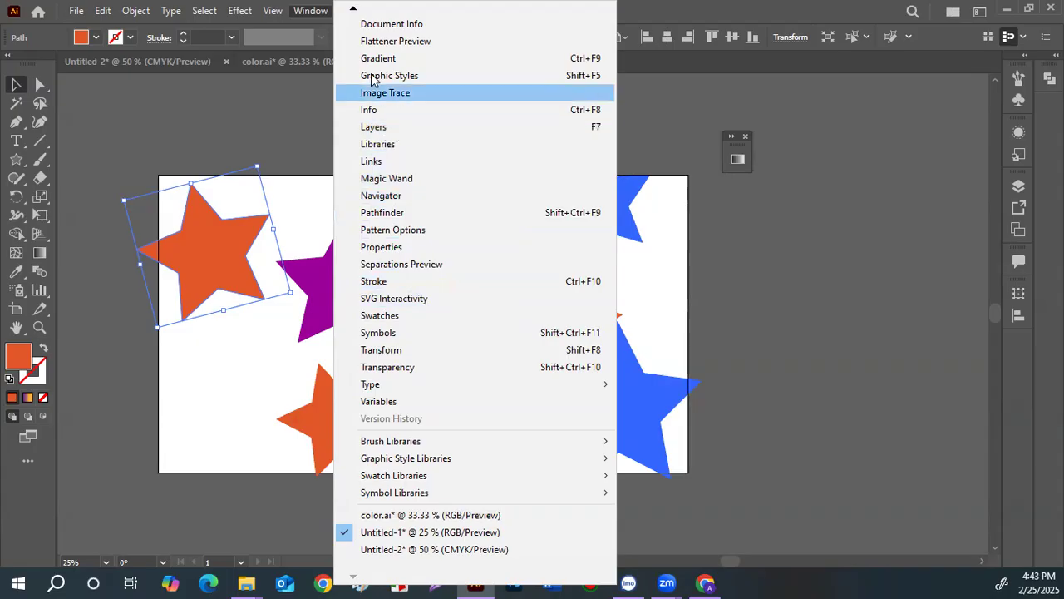
mouse_move(353, 9)
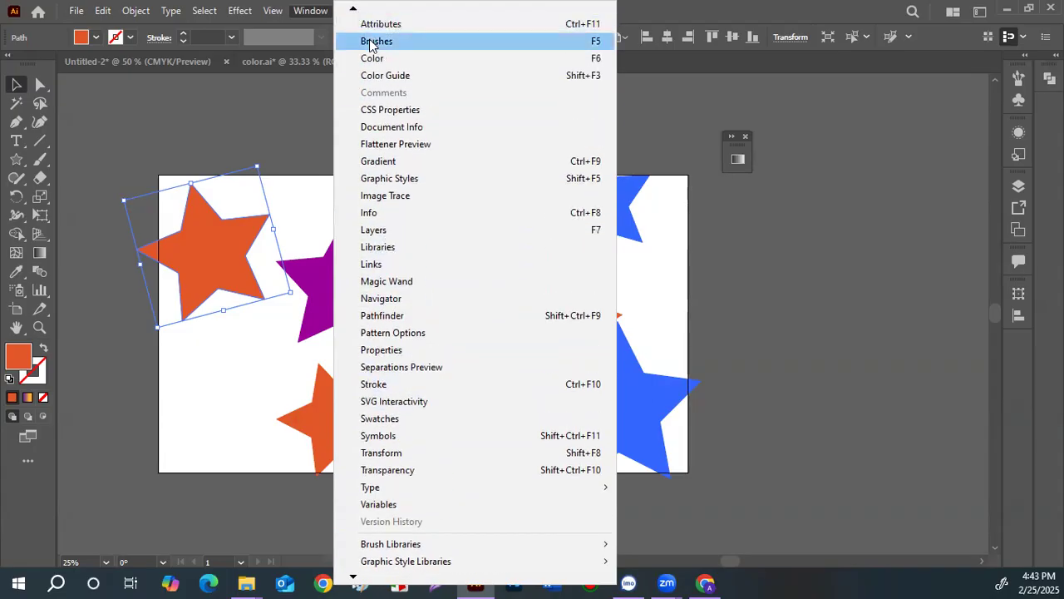
left_click(387, 59)
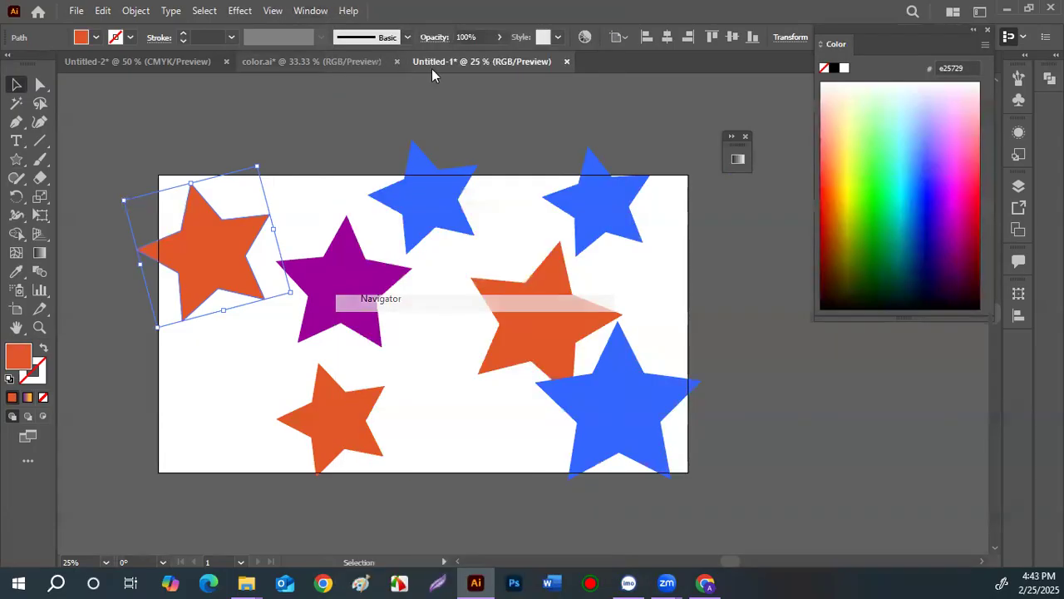
left_click(984, 45)
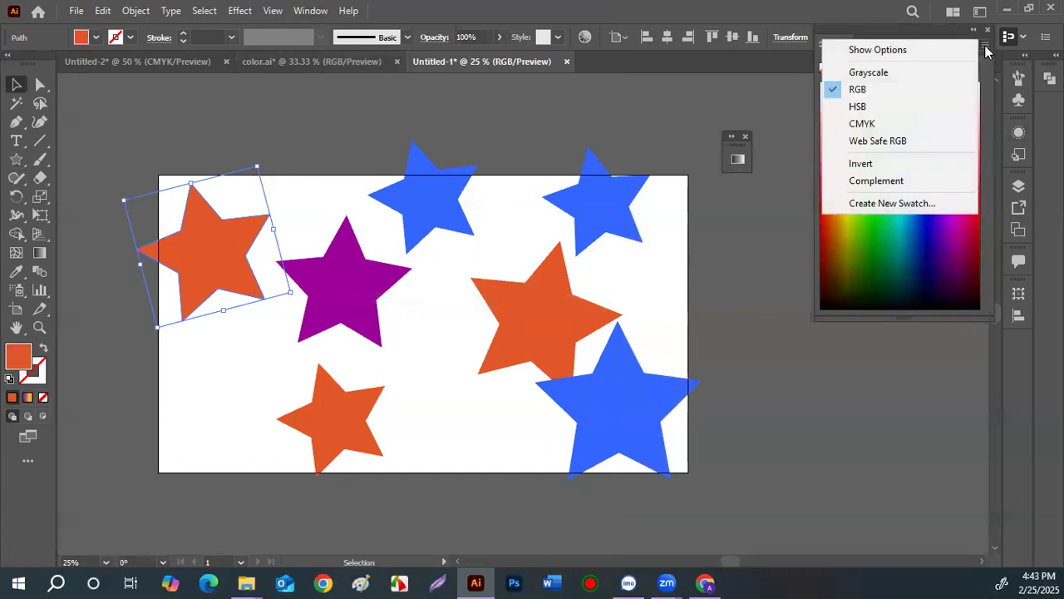
- Show the Swatches panel and select the orange-red star right of the artboard's center
left_click(296, 10)
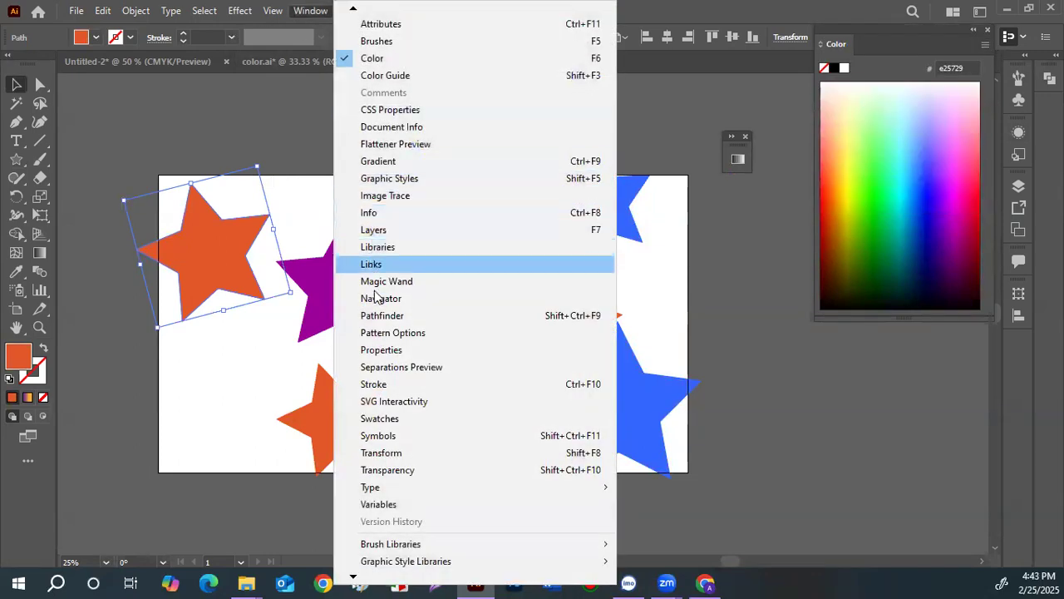
left_click(379, 419)
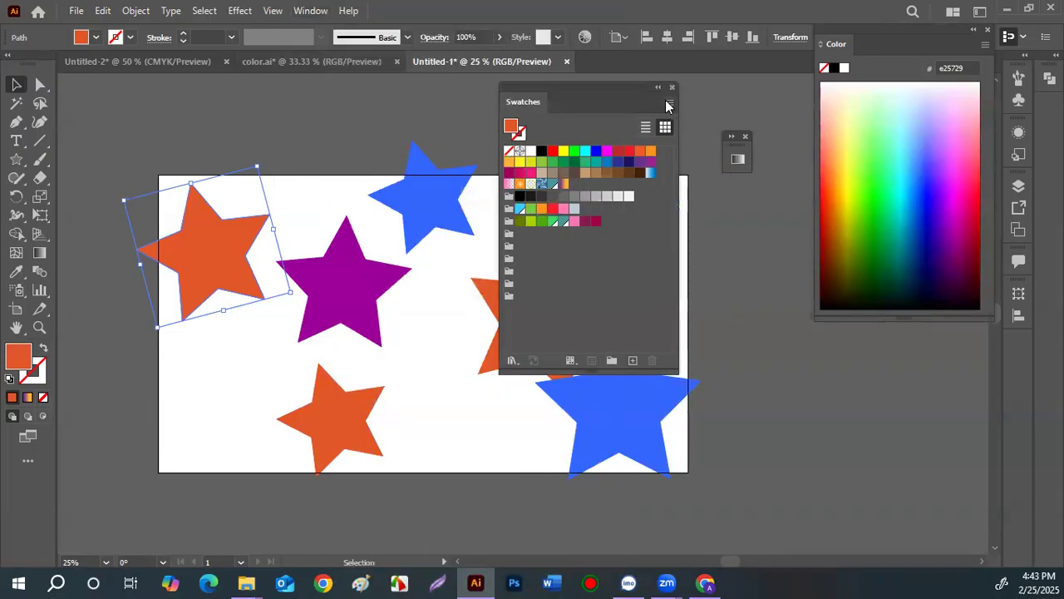
left_click(487, 366)
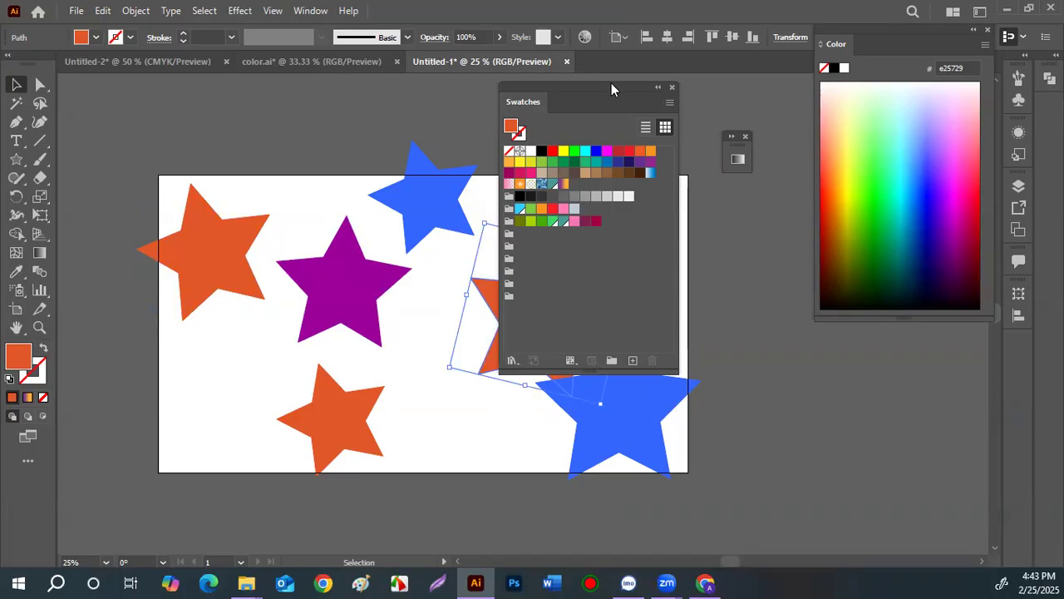
- Examine the swatches in Large Thumbnail View and Large List View, and return the Swatches panel to Small Thumbnail View
left_click_drag(611, 84, 754, 83)
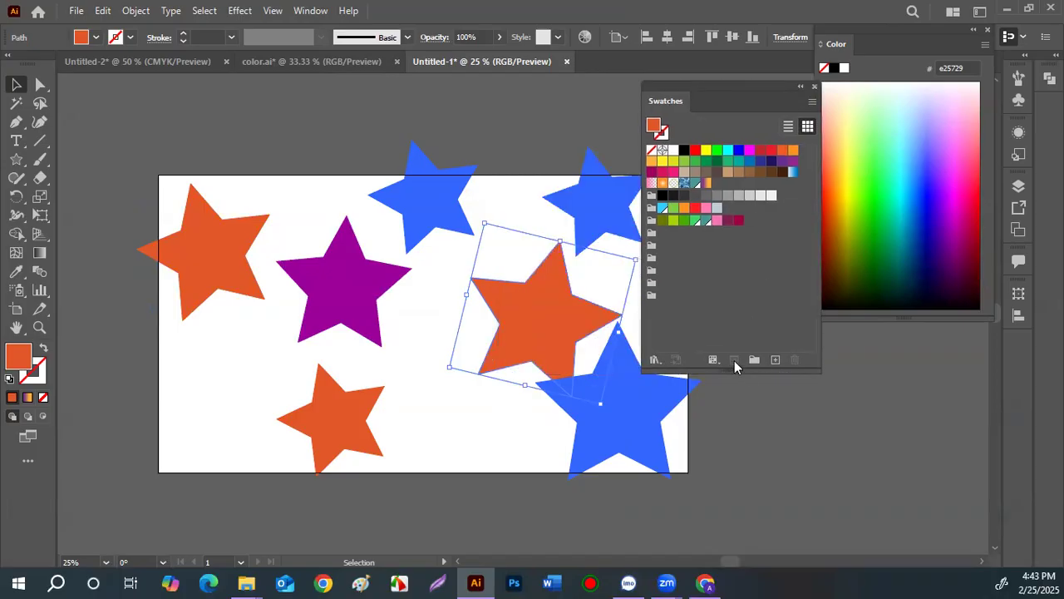
left_click(812, 103)
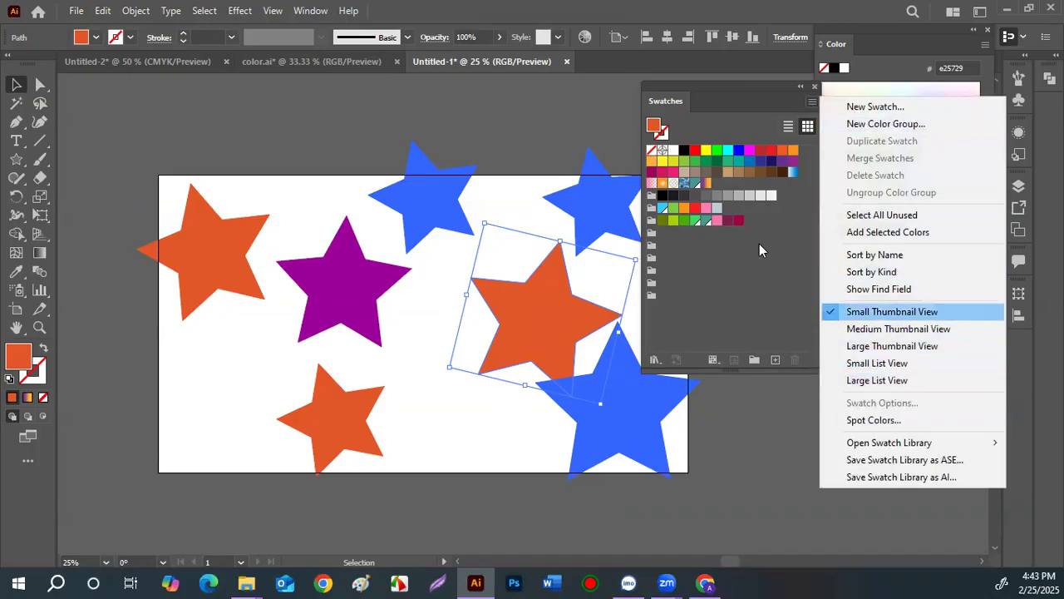
left_click(894, 349)
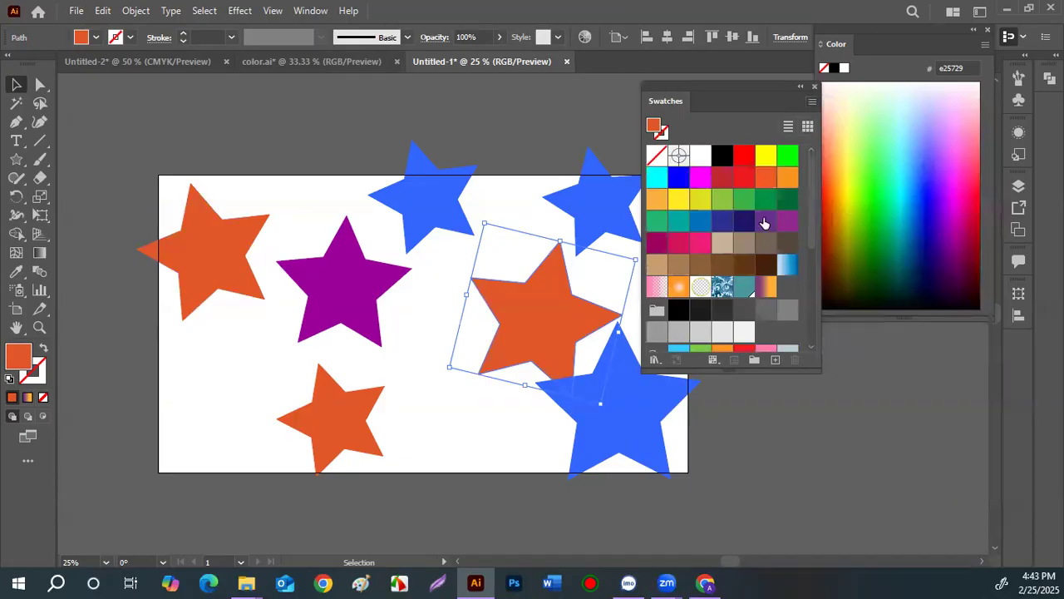
scroll(716, 285, "down", 3)
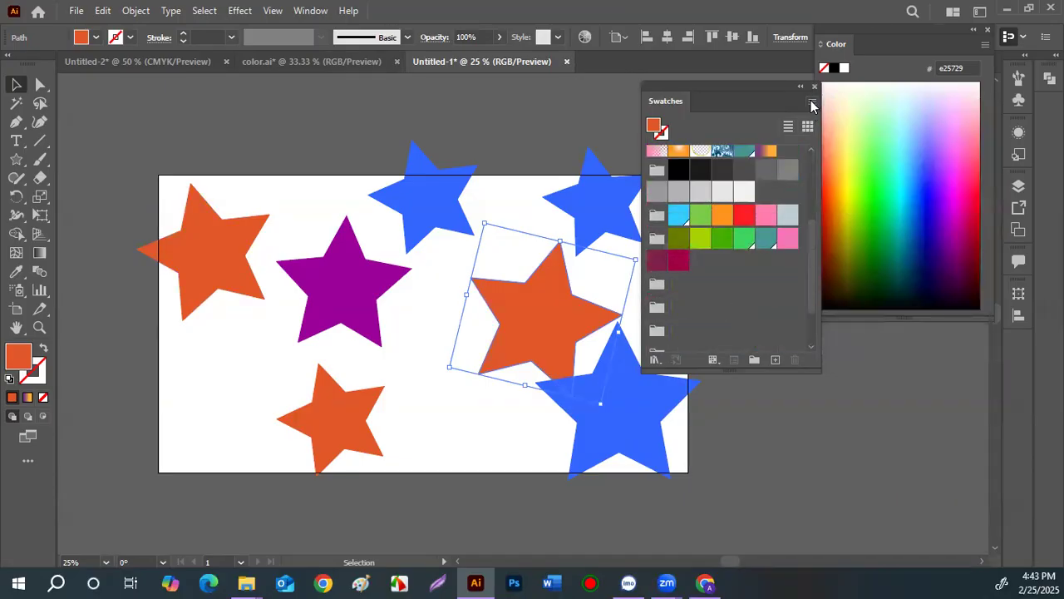
left_click(811, 102)
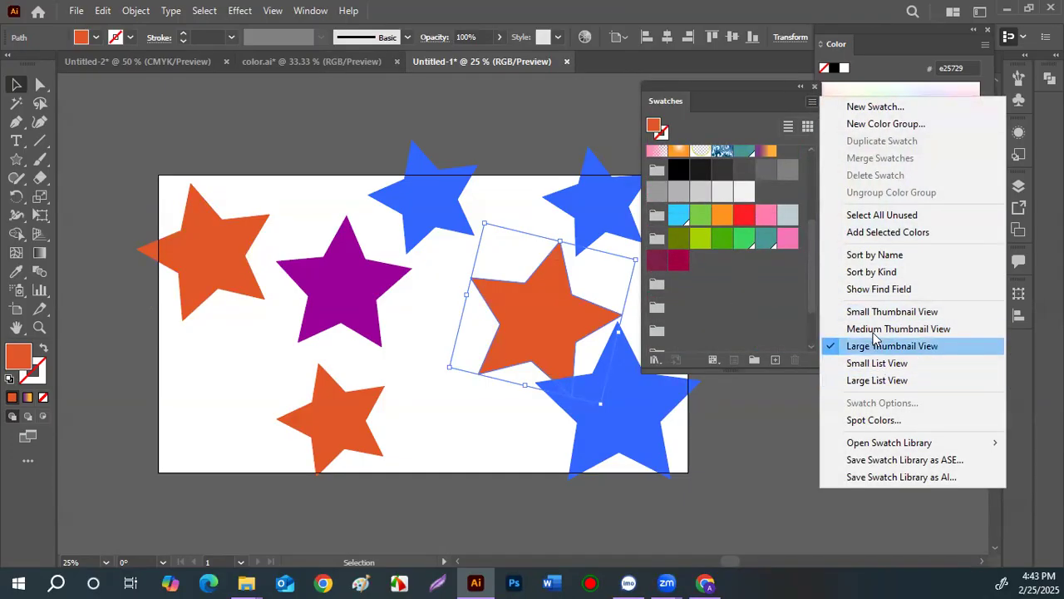
left_click(878, 381)
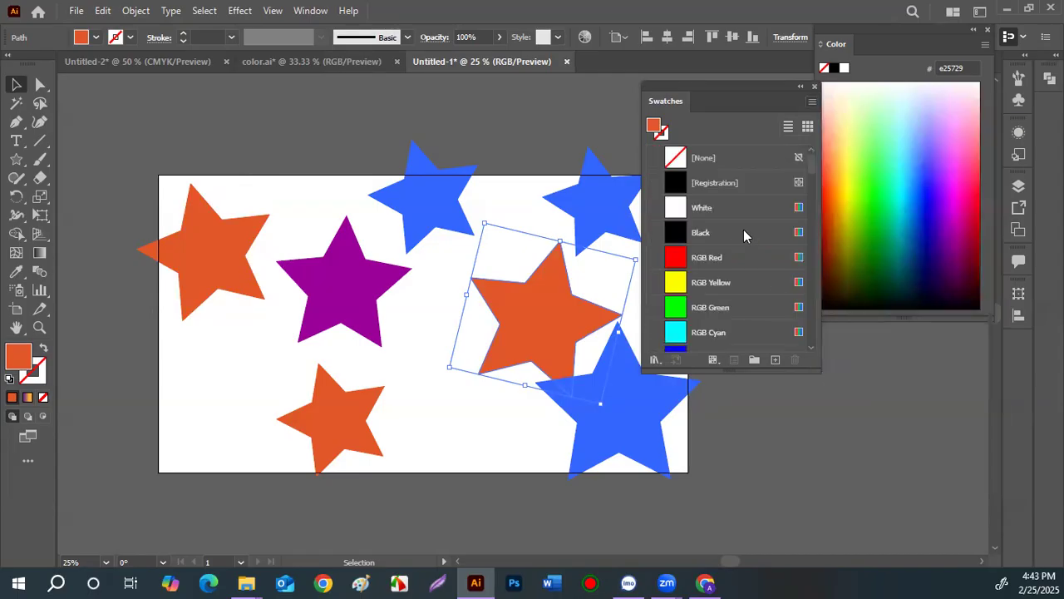
scroll(743, 249, "down", 5)
scroll(734, 249, "down", 8)
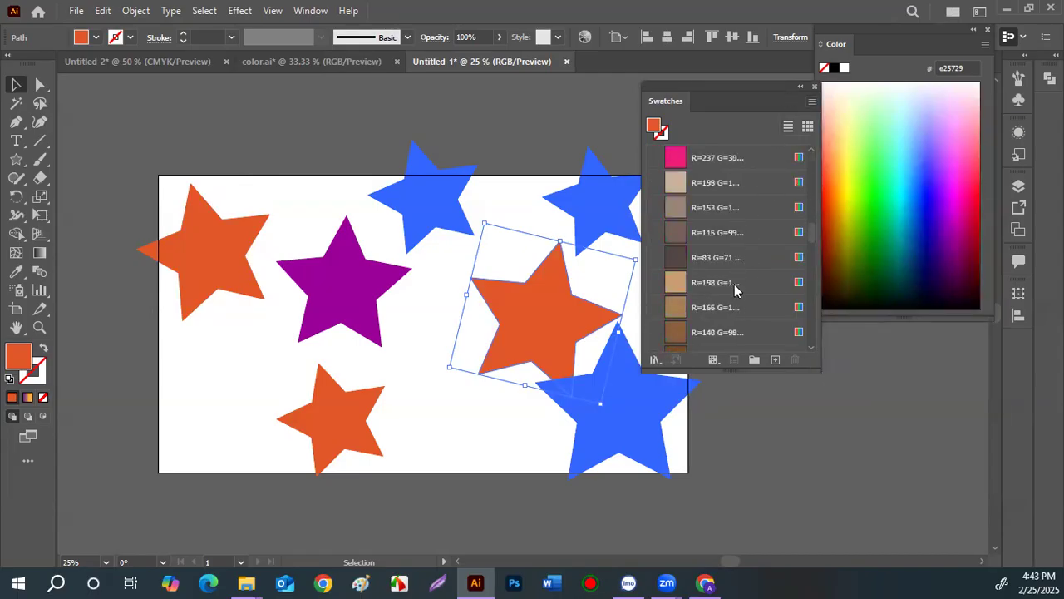
left_click(810, 101)
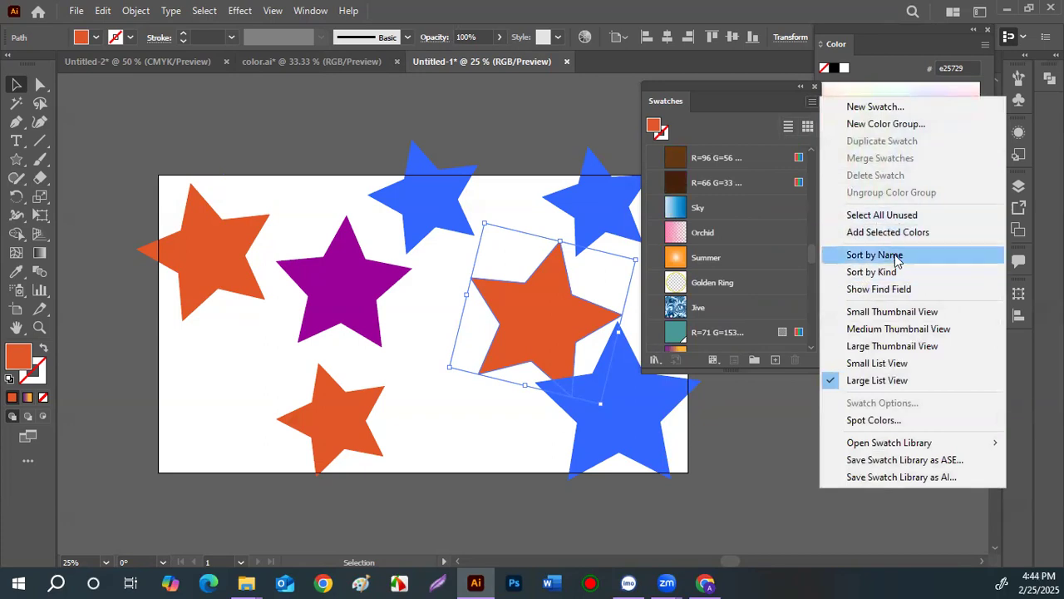
left_click(890, 311)
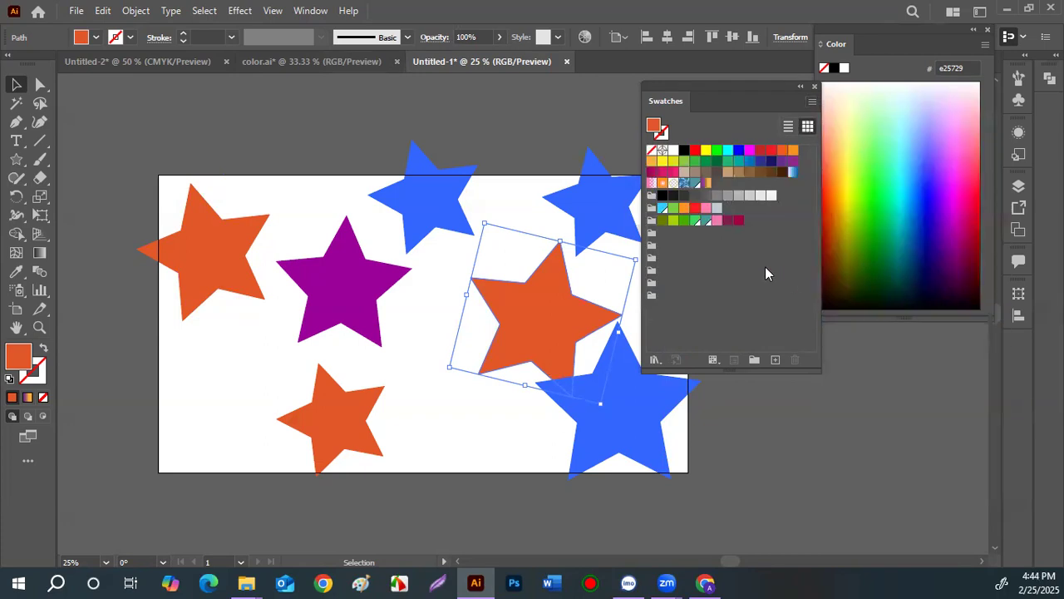
left_click(385, 336)
left_click(330, 288)
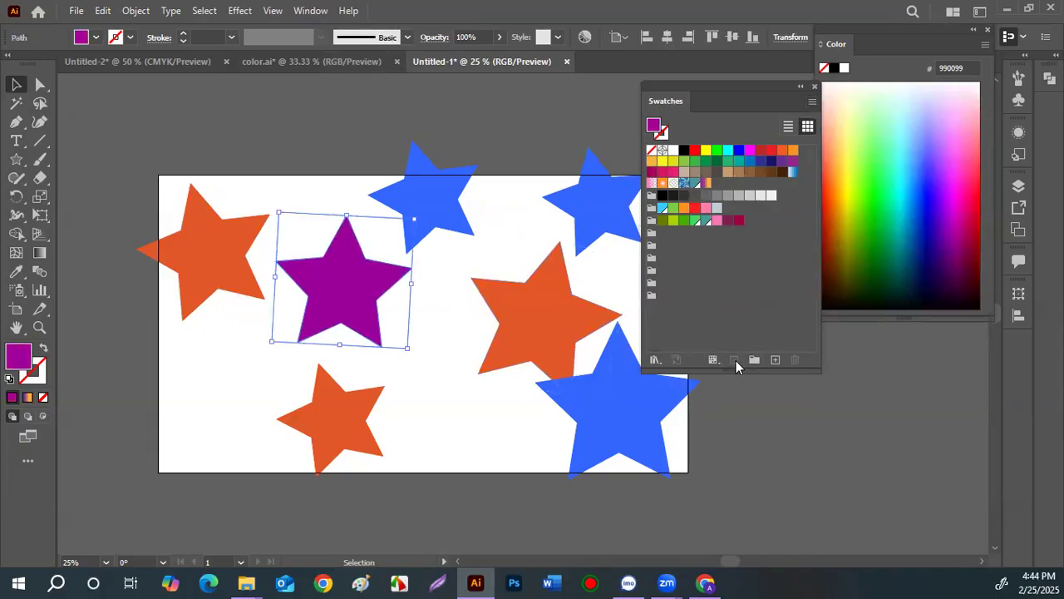
left_click(489, 318)
left_click(380, 305)
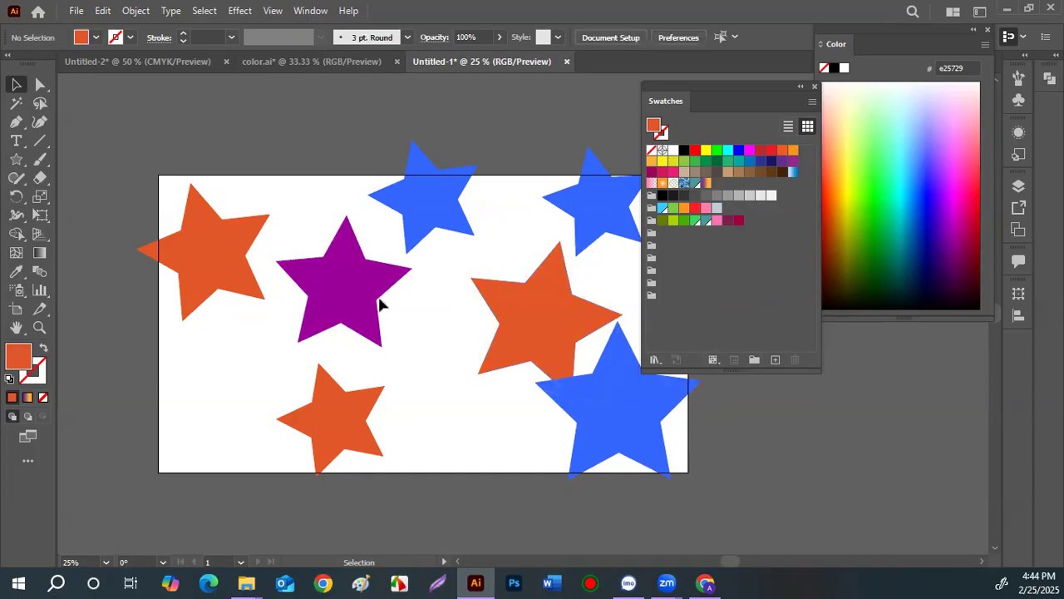
left_click(350, 293)
double_click(12, 357)
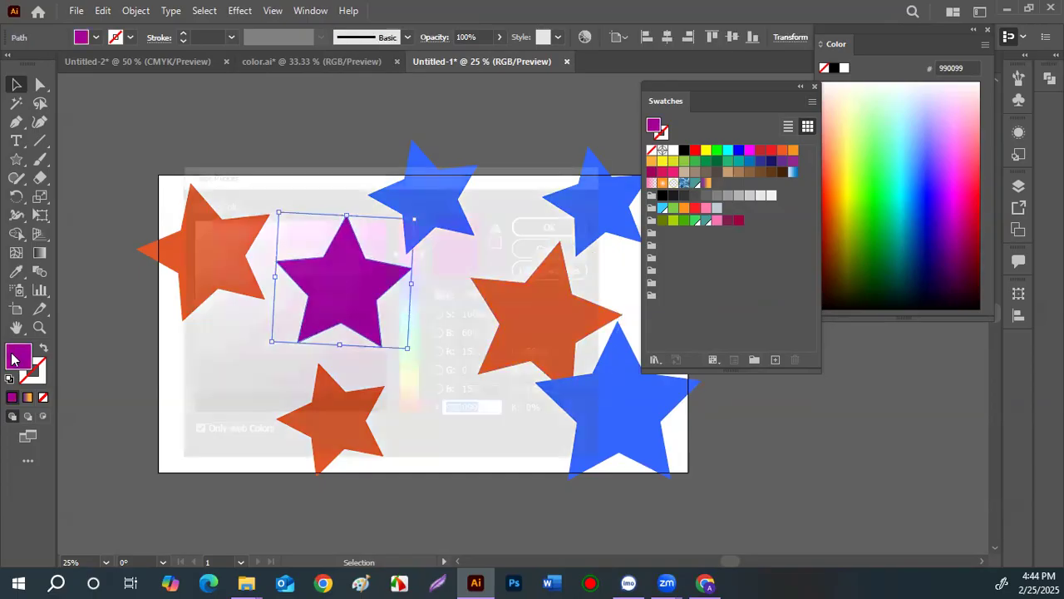
left_click(545, 244)
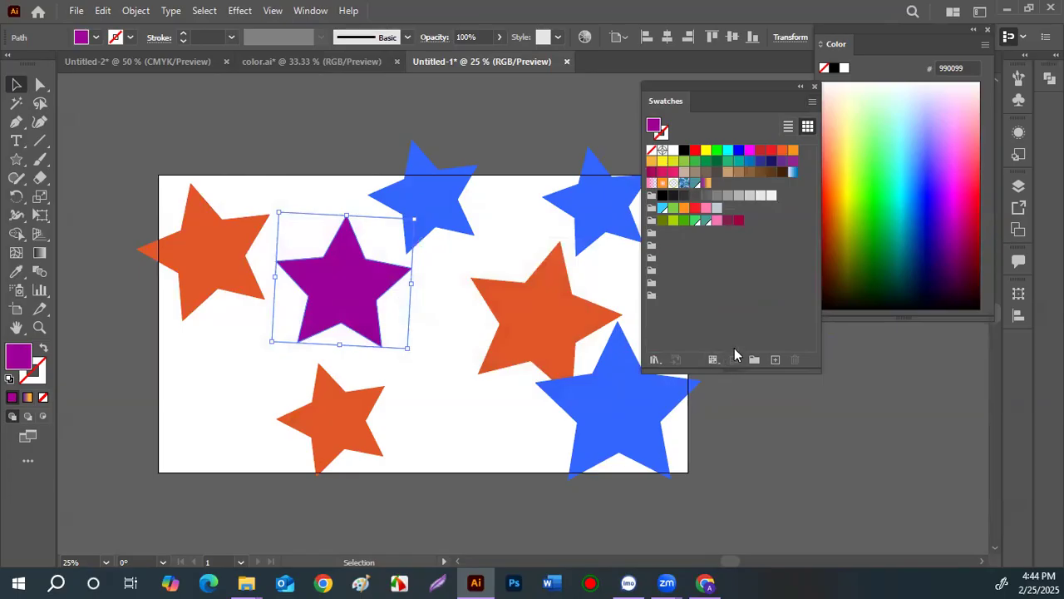
- Move the Swatches panel clear of the artboard, fill the purple star with the light green 7ac943 swatch and deselect it
left_click_drag(782, 97, 863, 85)
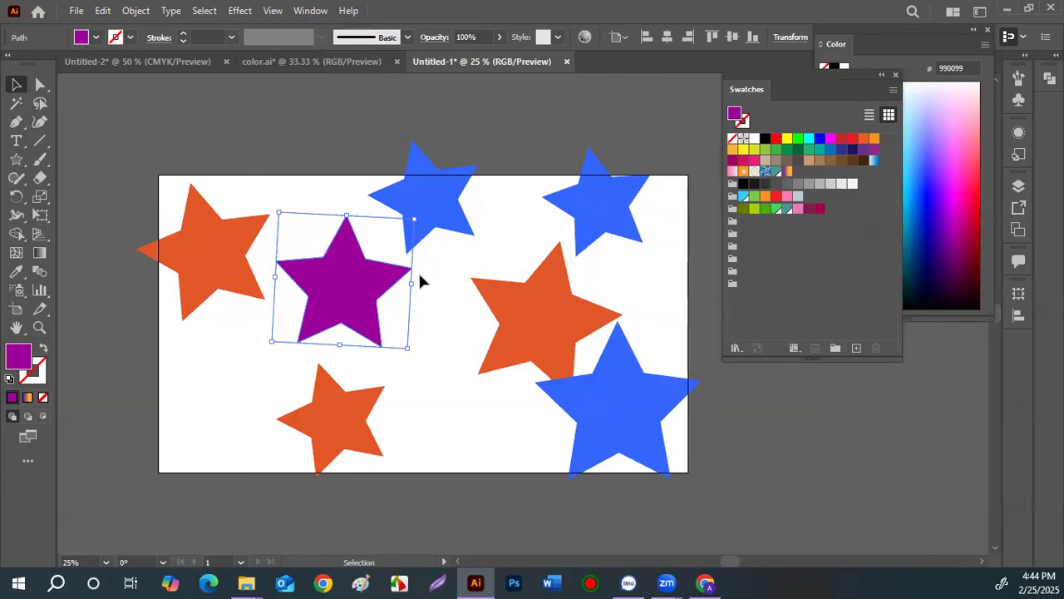
left_click(754, 196)
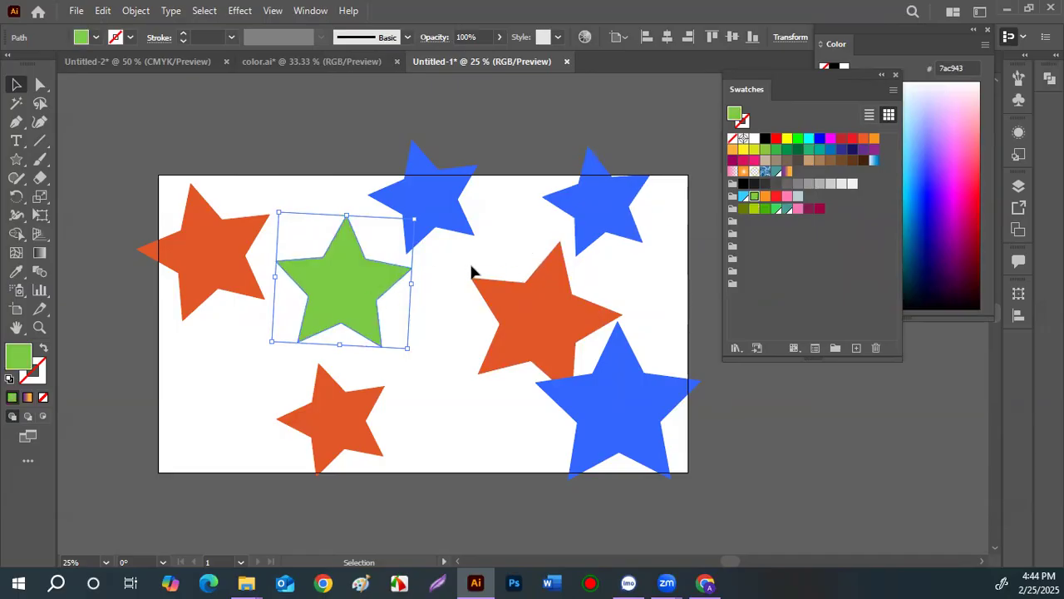
left_click(455, 285)
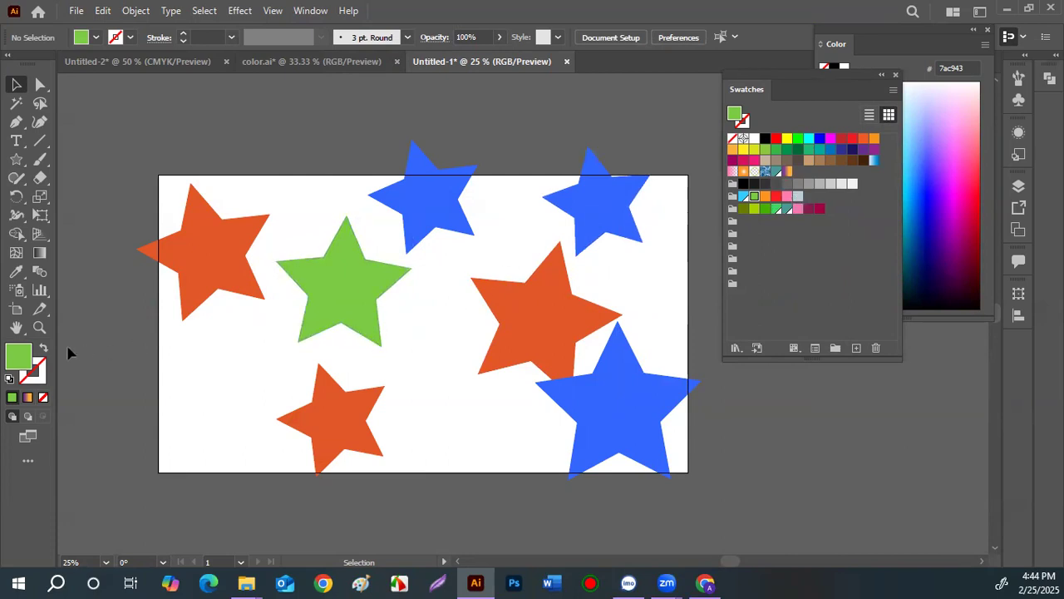
- Change the fill of the leftmost orange-red star to dark brown-red 993300 and deselect it
left_click(222, 243)
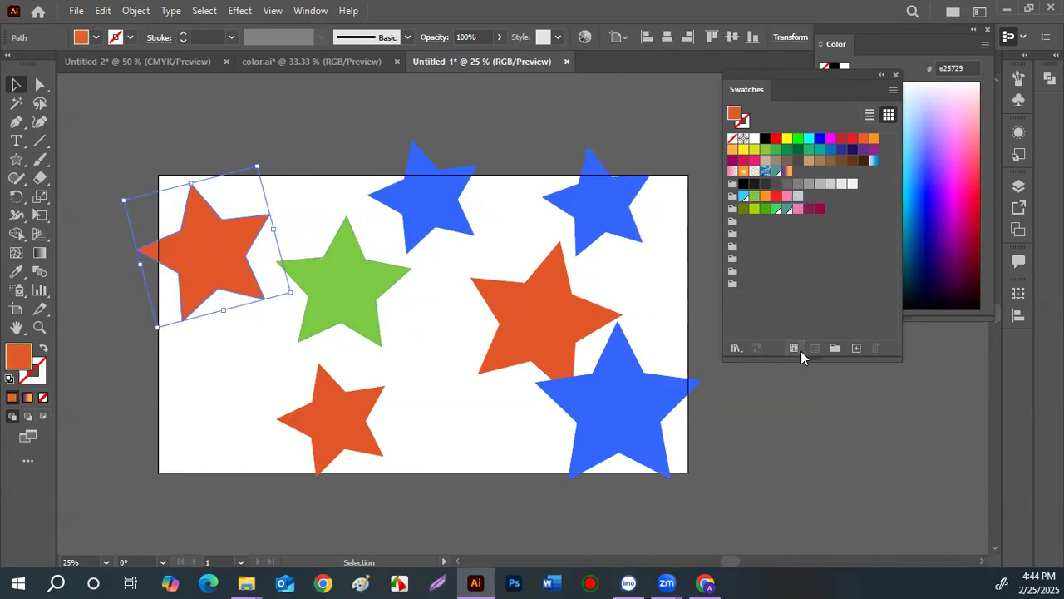
double_click(13, 363)
left_click(361, 306)
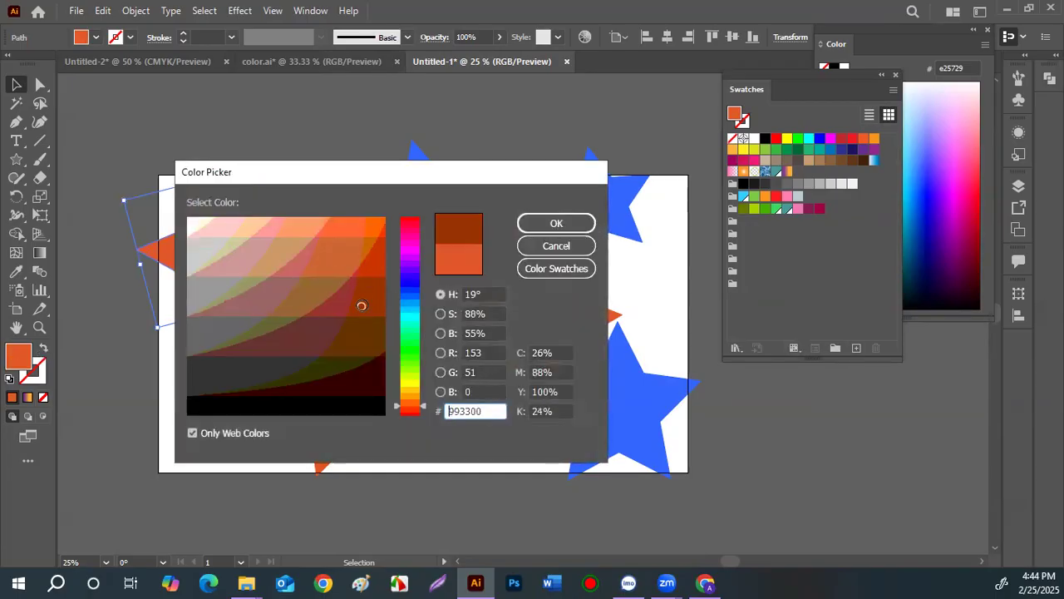
left_click(581, 222)
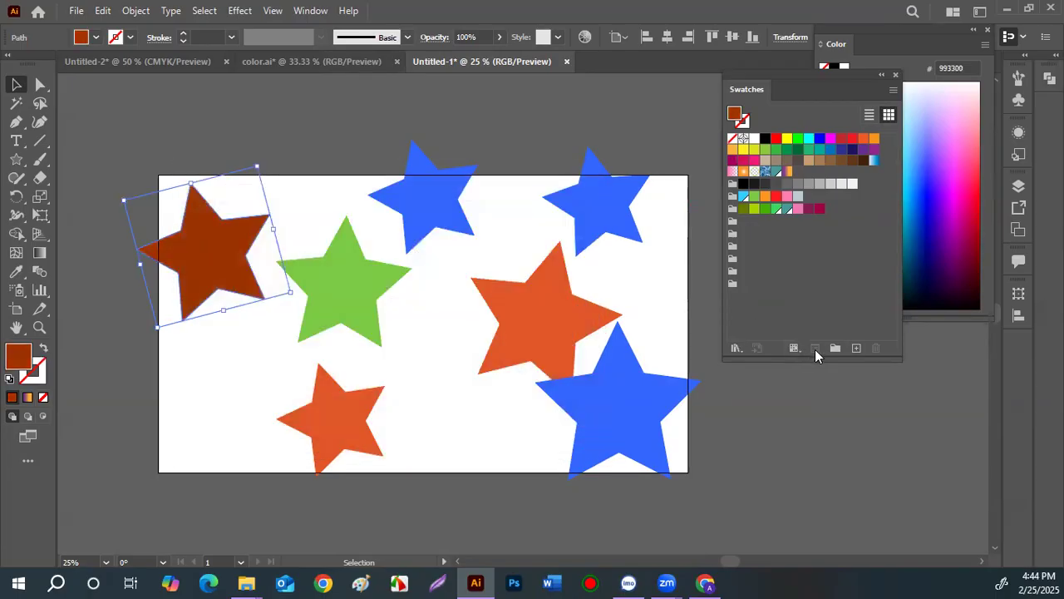
left_click(442, 359)
- Fill the light green star with the RGB Green swatch and keep that star selected
left_click(349, 294)
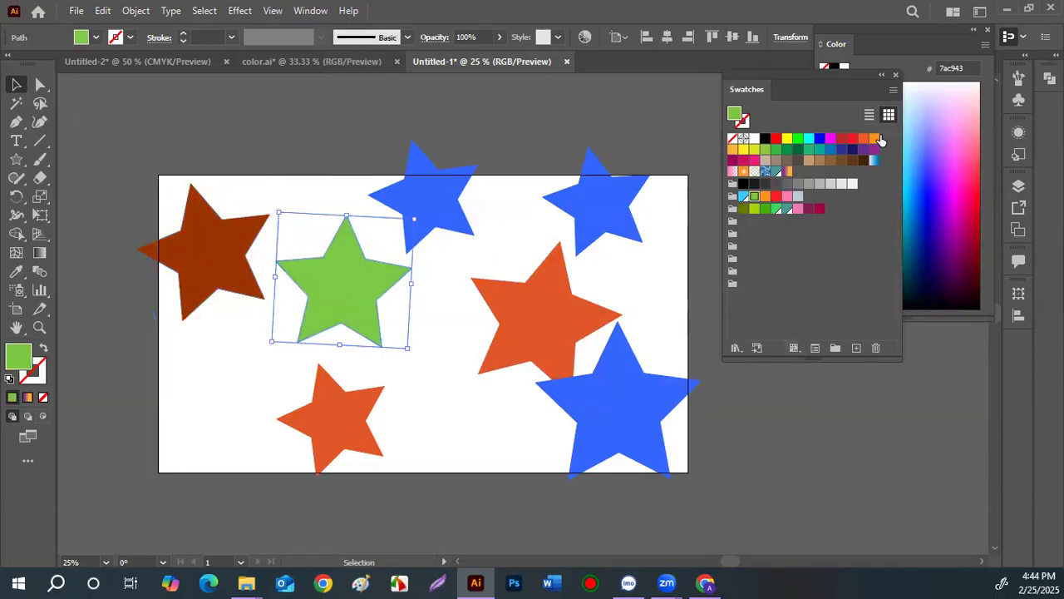
left_click(798, 140)
left_click(427, 333)
left_click(353, 317)
- Edit the RGB Green swatch's color to R 99, G 89, B 43 and deselect the star
left_click(813, 349)
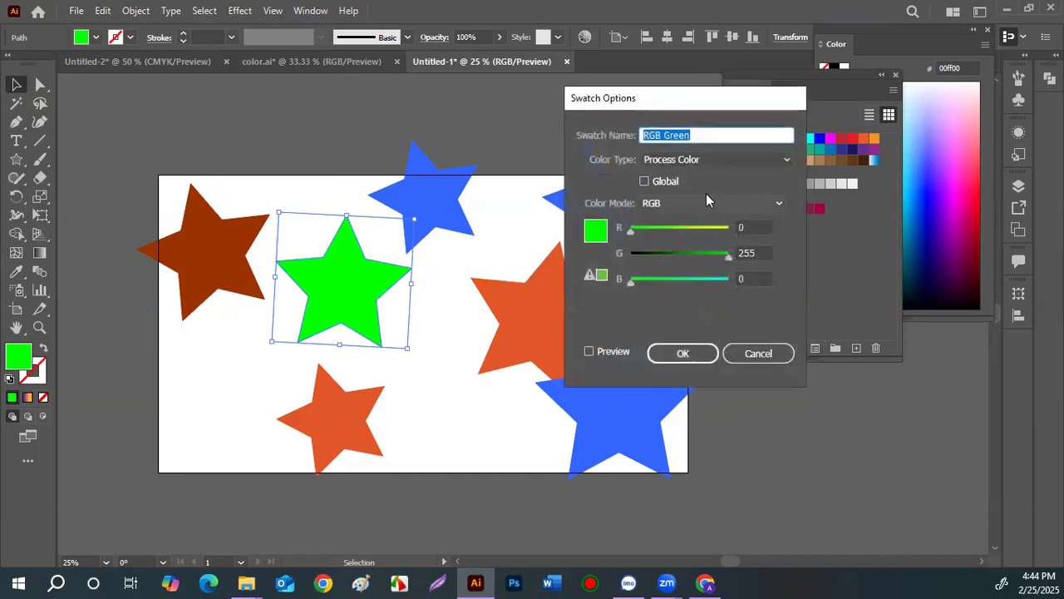
left_click_drag(690, 251, 672, 236)
left_click_drag(631, 281, 648, 282)
left_click(703, 353)
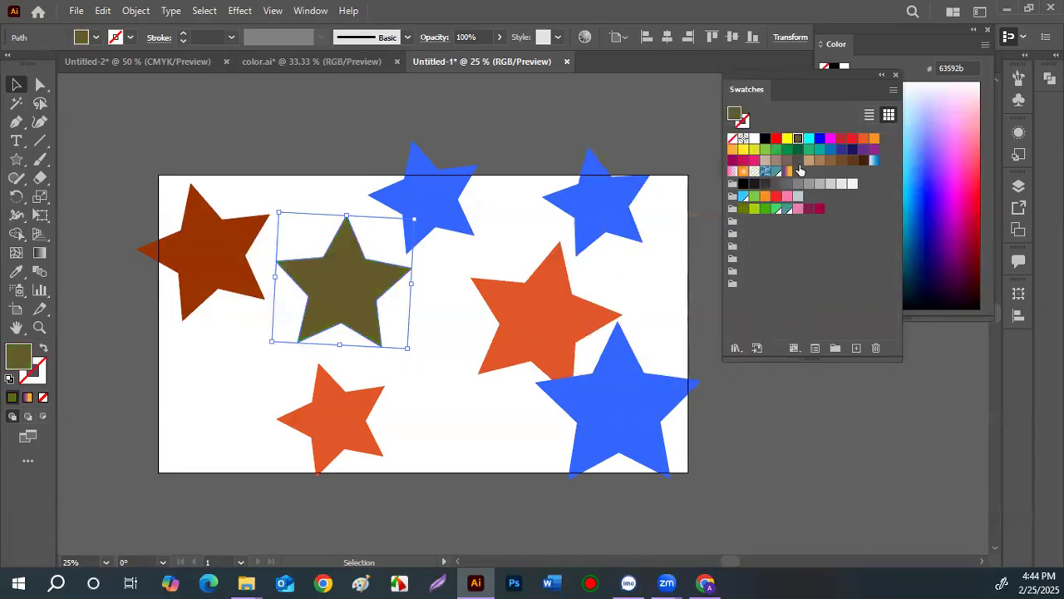
left_click(455, 380)
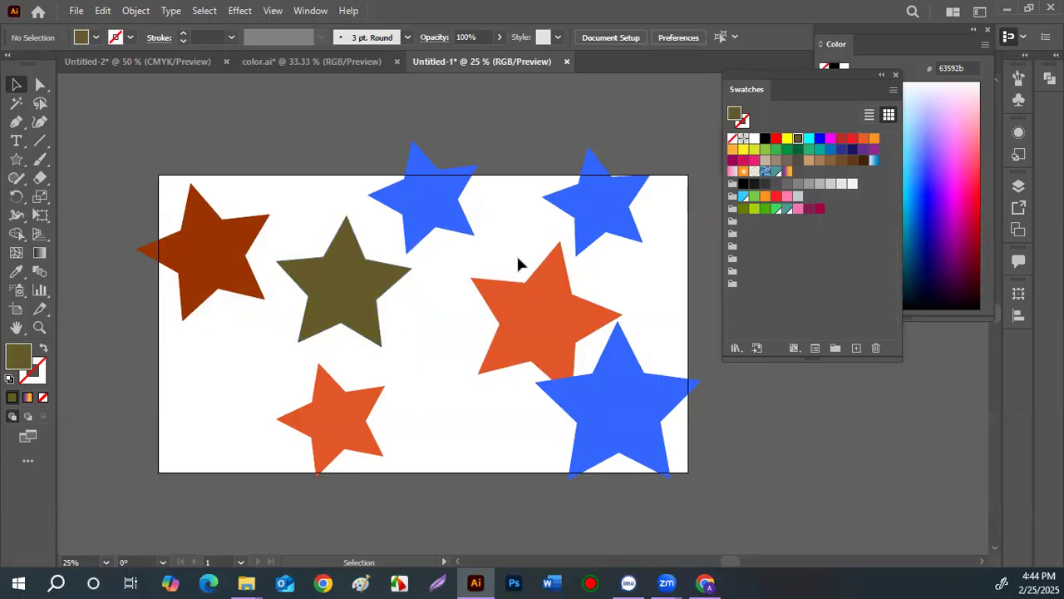
- Duplicate the olive star twice along the artboard's lower edge, at the lower-left corner and beside the large blue star, and reselect the original
left_click(367, 288)
left_click(432, 373)
left_click(363, 311)
left_click_drag(362, 311, 232, 461, "alt")
left_click(499, 471)
left_click(337, 294)
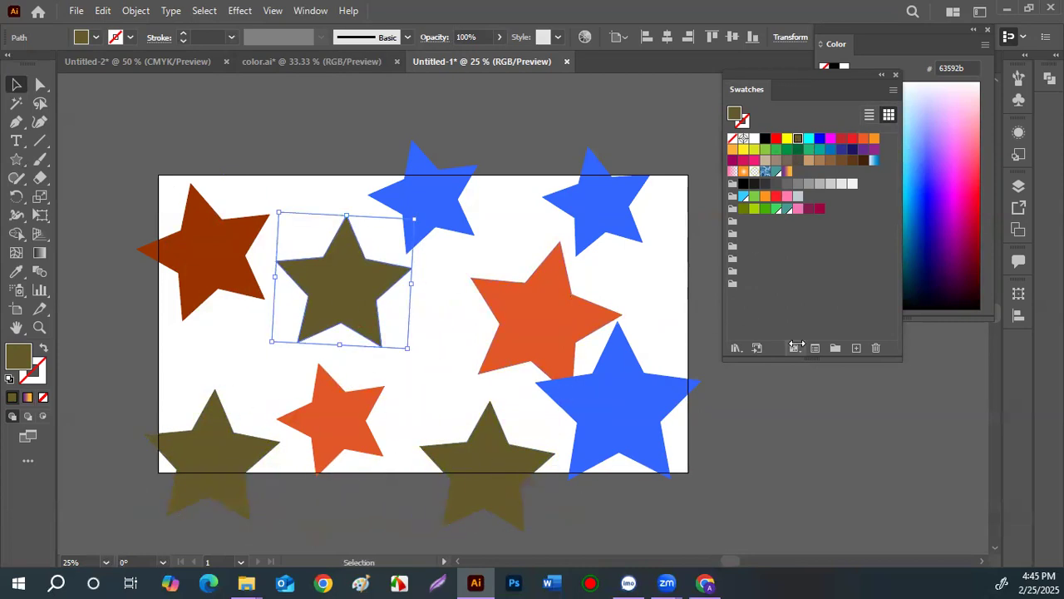
double_click(21, 358)
left_click(353, 289)
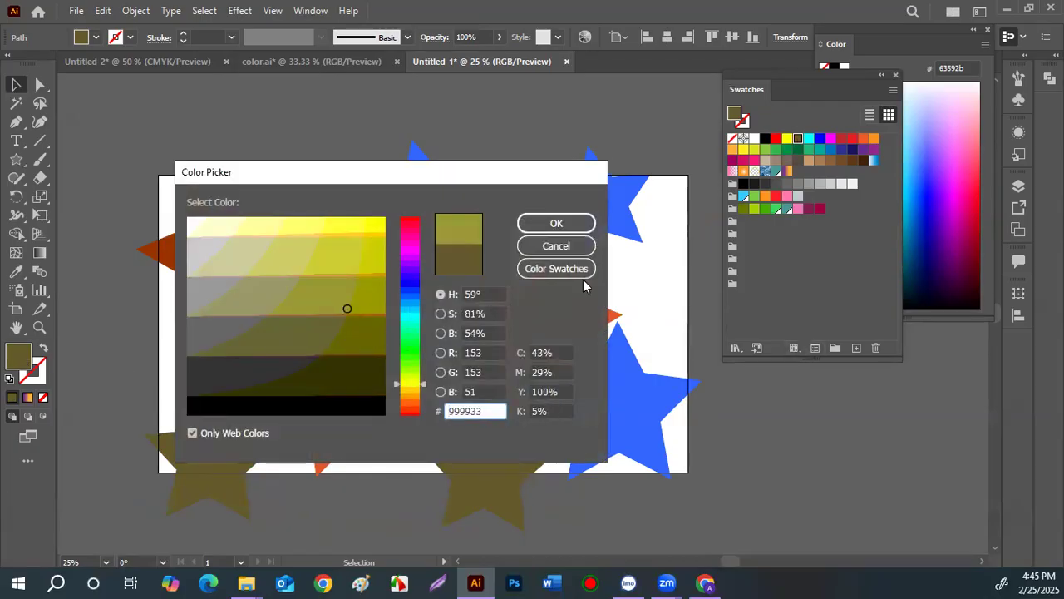
left_click(557, 246)
- Make the RGB Green swatch Global and set its R value to 66 with Preview on
left_click(815, 347)
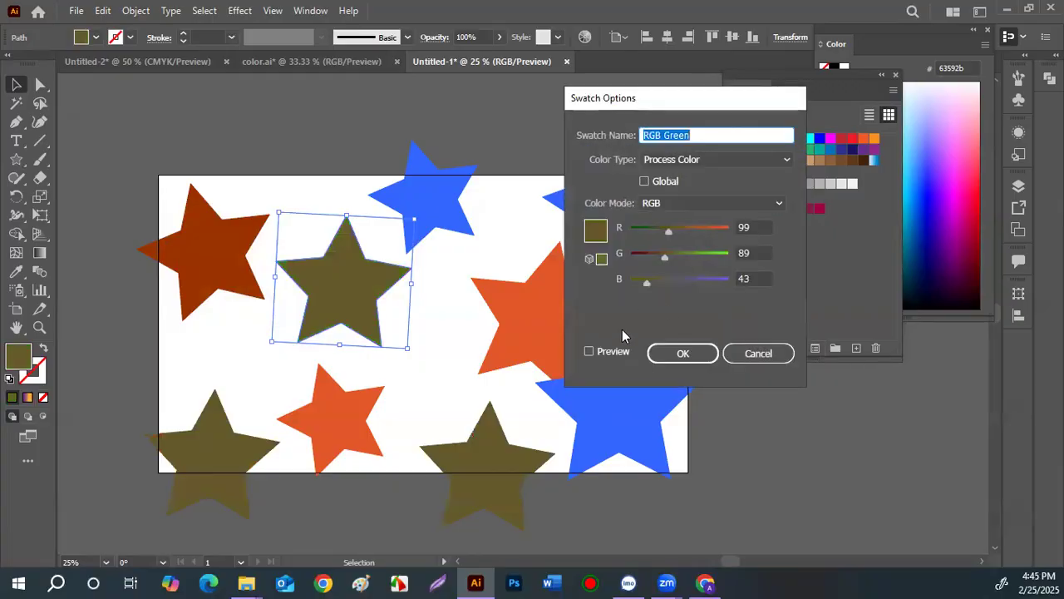
left_click(597, 351)
mouse_move(659, 232)
left_mouse_down()
mouse_move(711, 237)
mouse_move(655, 234)
left_mouse_up()
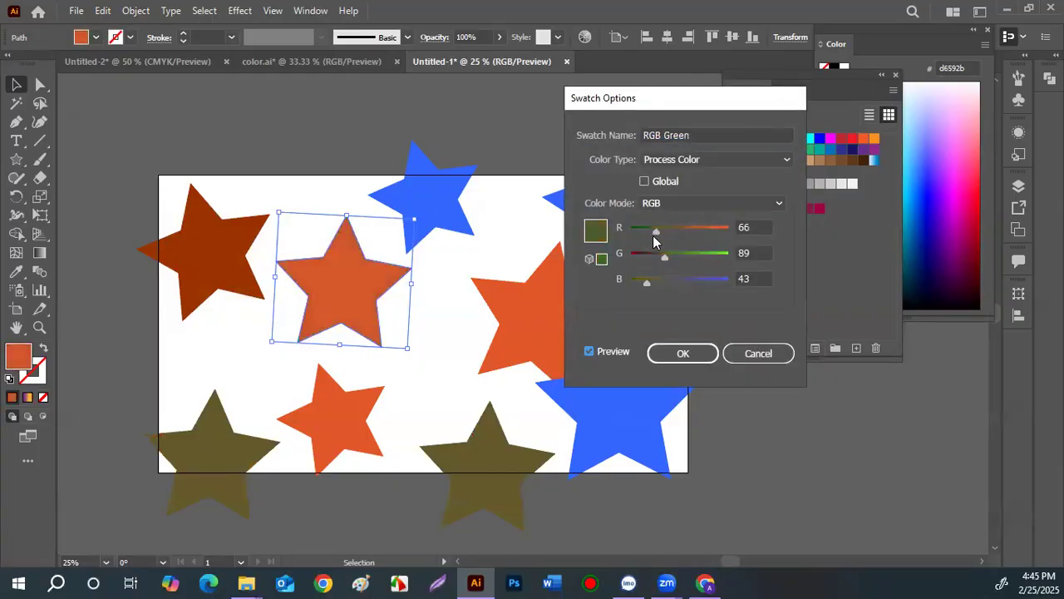
left_click(645, 181)
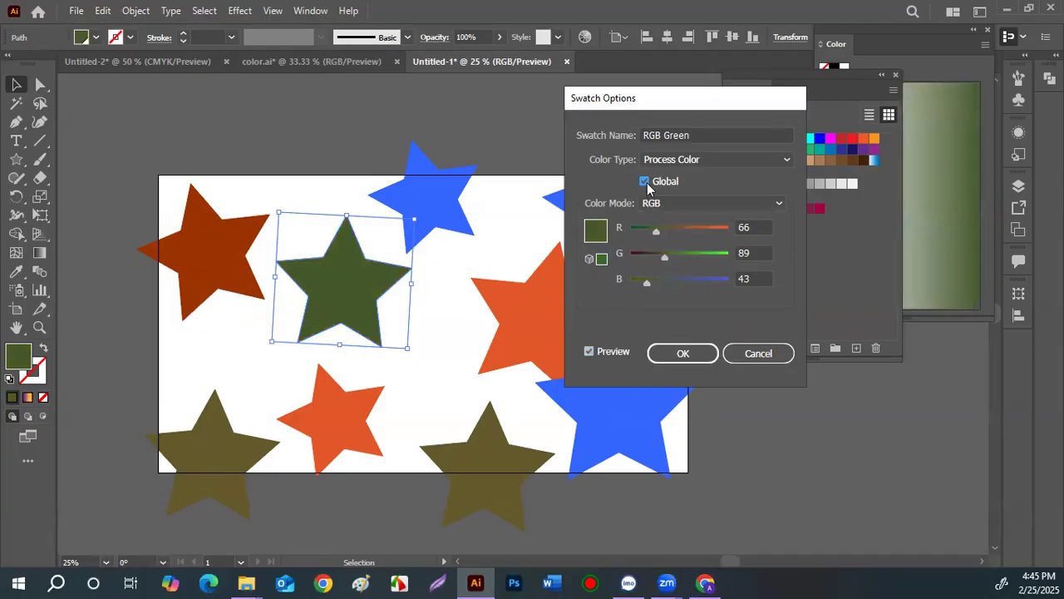
left_click(682, 354)
- Apply the dark green star's fill to both olive star copies with the Eyedropper and deselect them
left_click(475, 431)
left_click(488, 455)
scroll(413, 287, "down", 3)
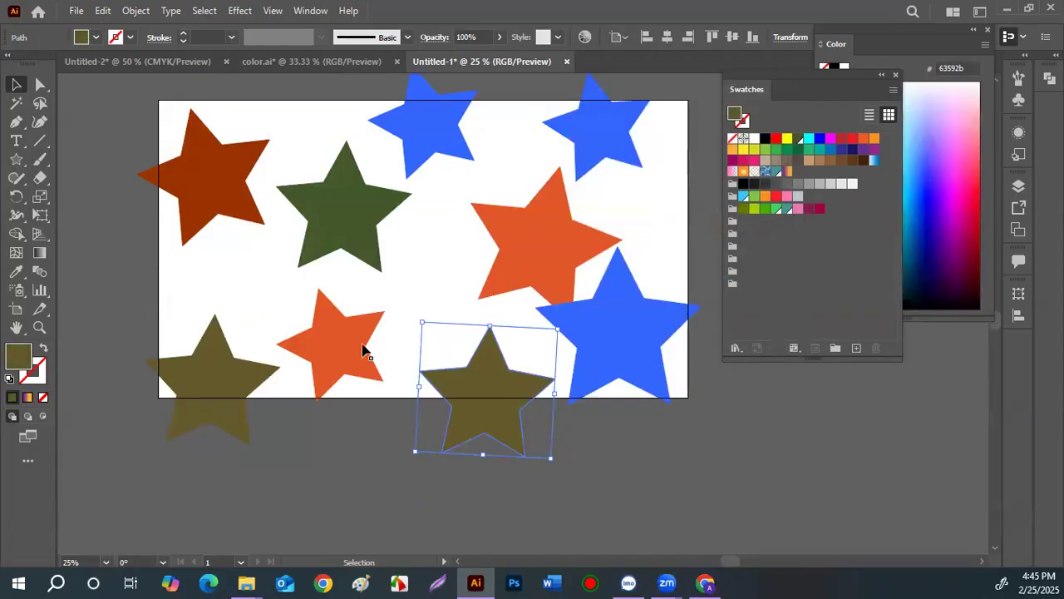
left_click(205, 424)
left_click(495, 426, "shift")
left_click(15, 272)
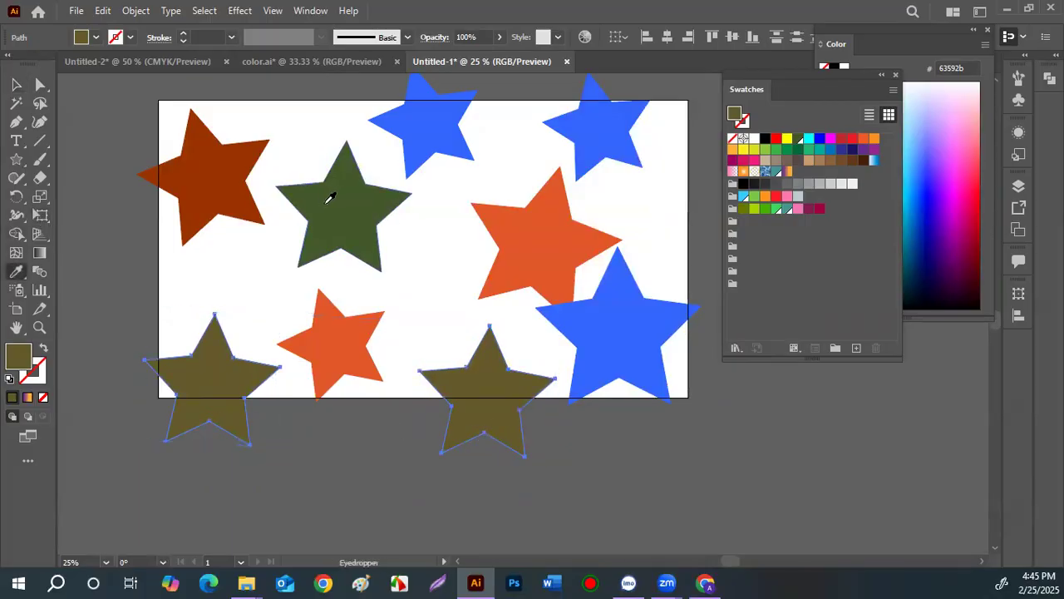
left_click(330, 197)
left_click(24, 83)
left_click(176, 221)
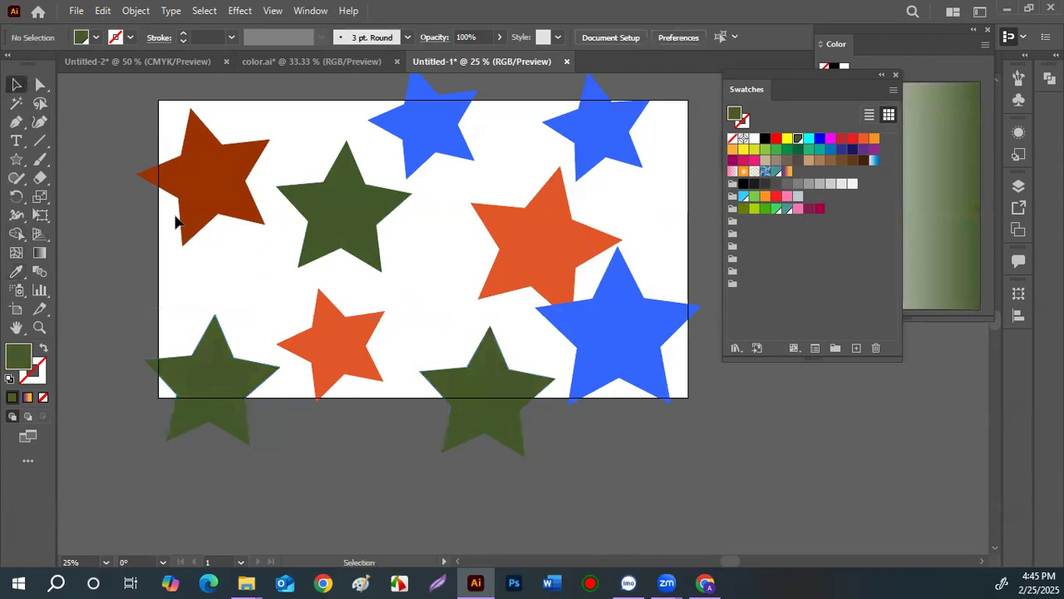
- Edit the global RGB Green swatch to R 38, G 103, B 3 with Preview on, using the upper dark green star's fill
left_click(333, 216)
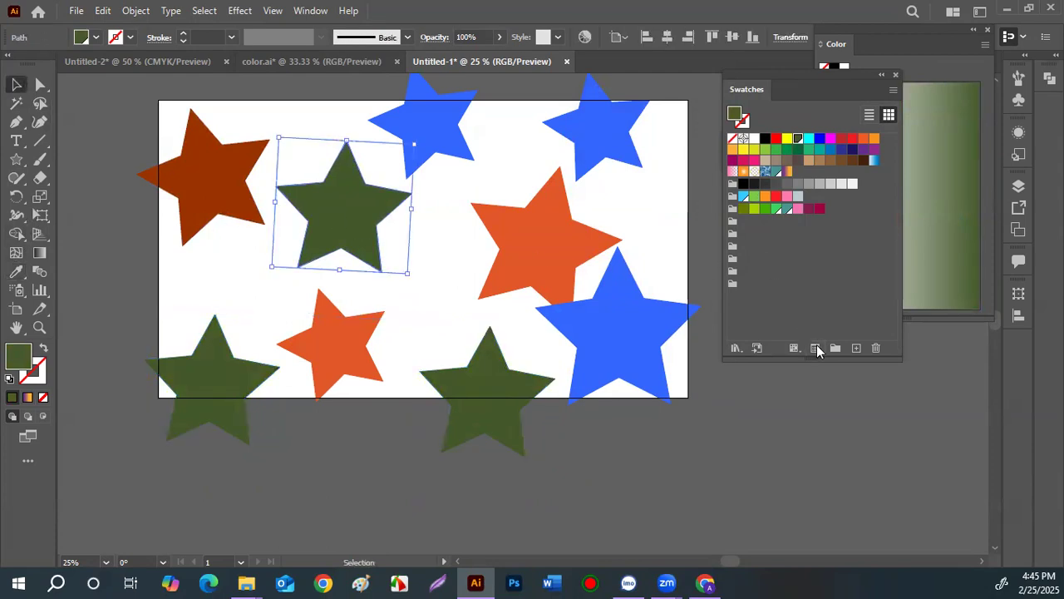
left_click(817, 350)
left_click_drag(662, 233, 704, 230)
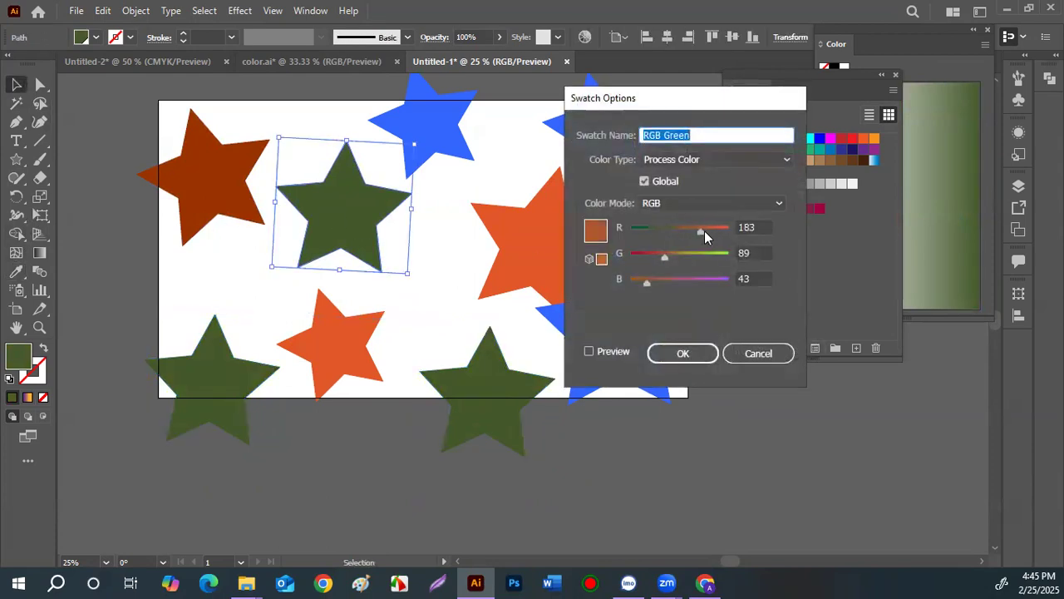
left_click(588, 351)
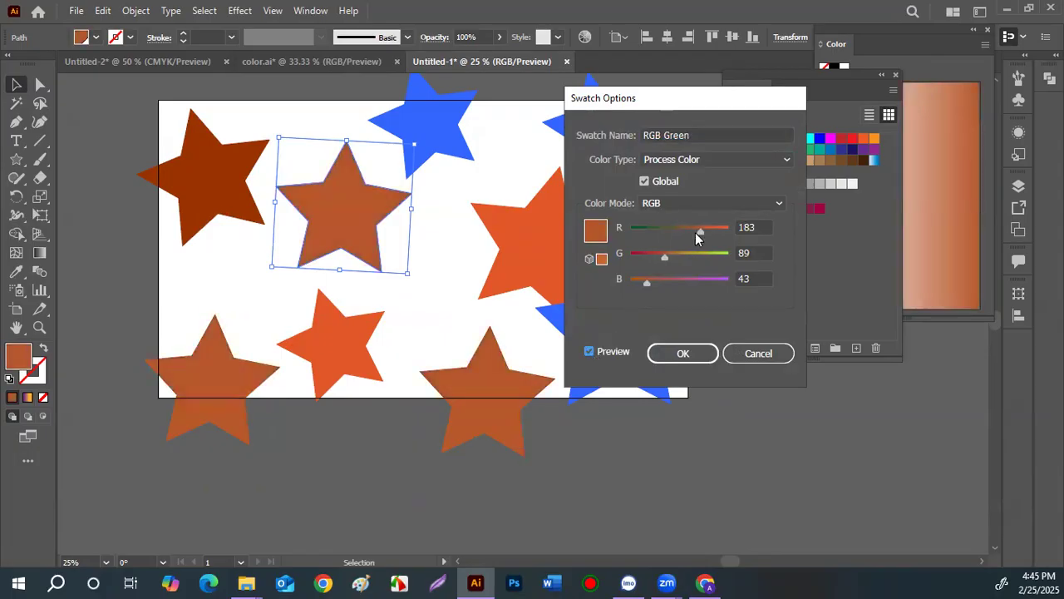
left_click_drag(678, 233, 631, 281)
left_click_drag(687, 256, 670, 256)
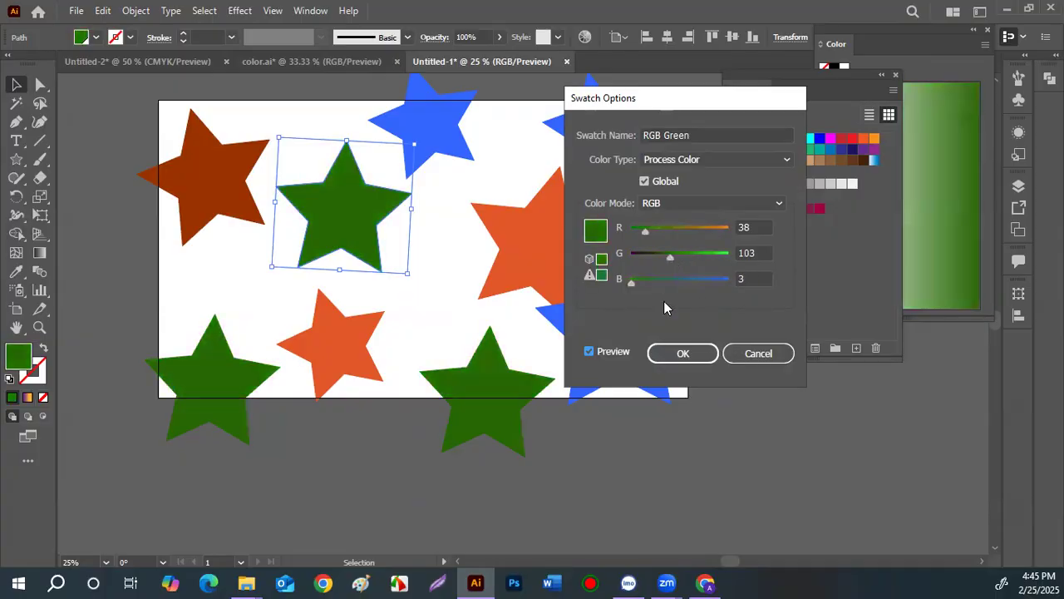
left_click(681, 353)
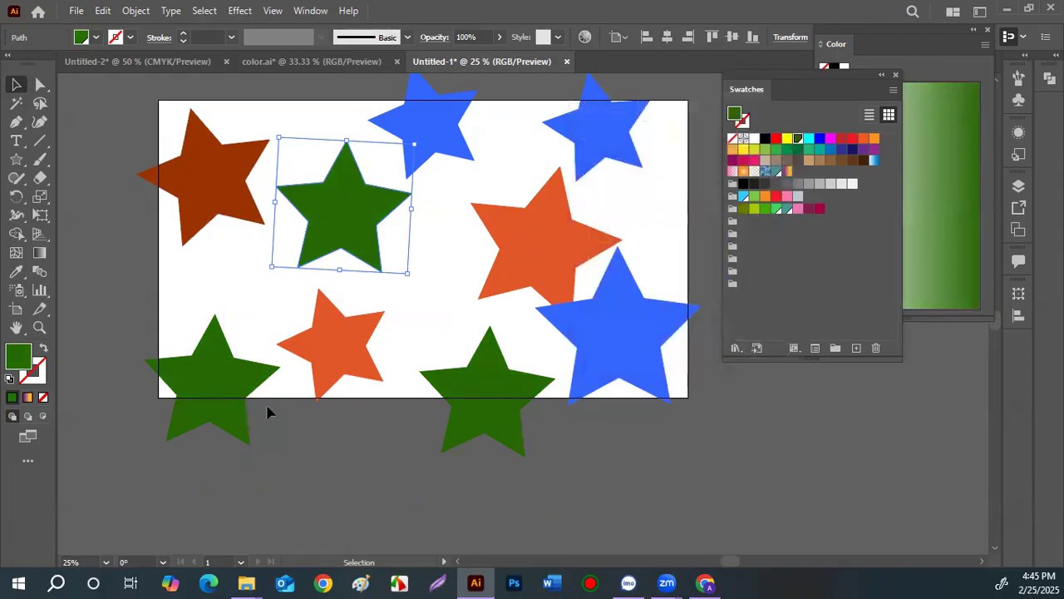
- Delete all the stars from the artboard
scroll(319, 433, "down", 2)
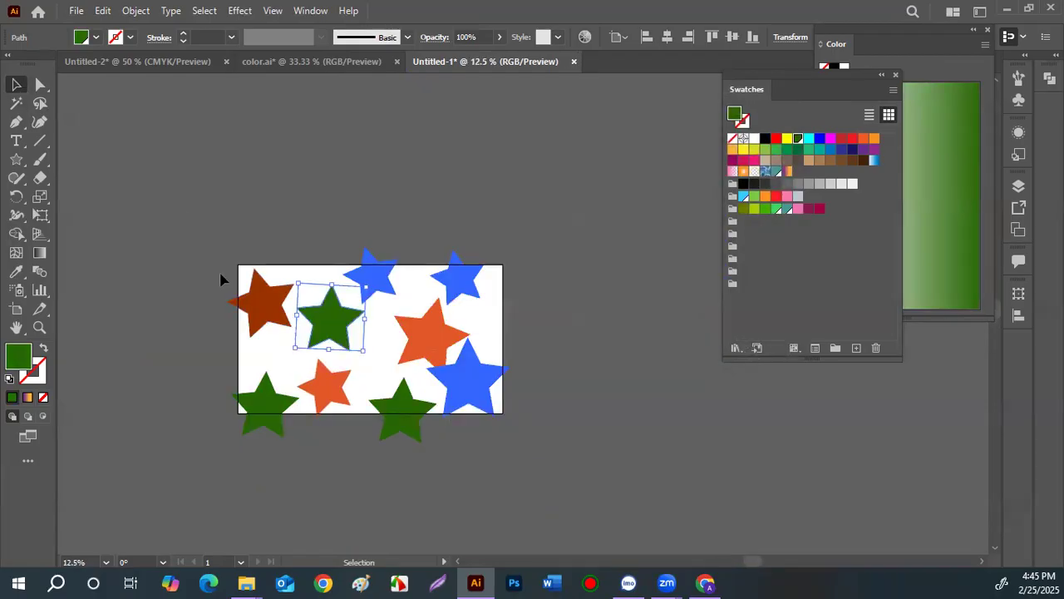
key("ctrl+a")
key("Delete")
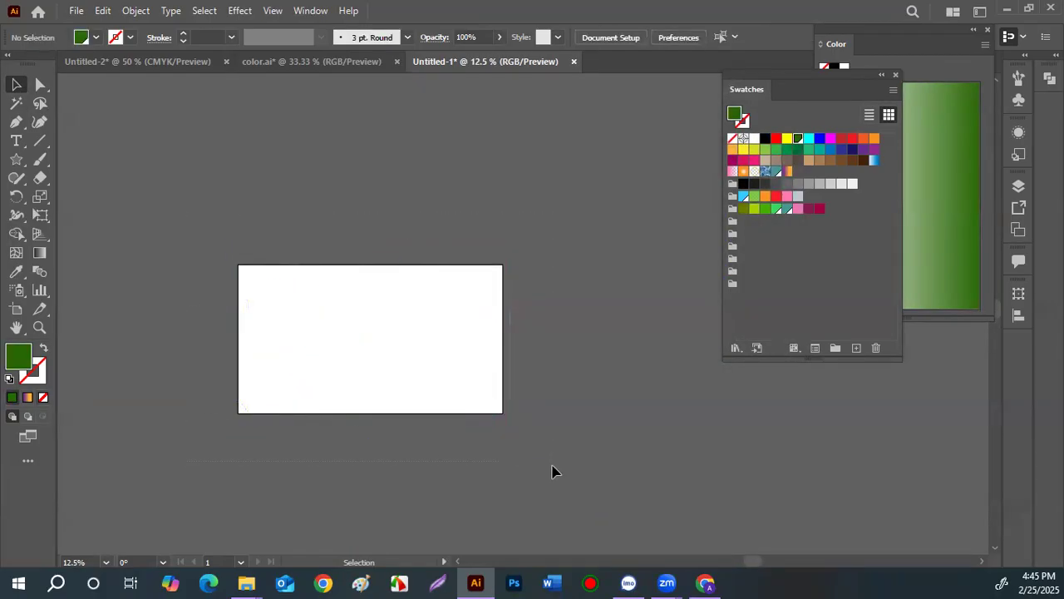
- Switch to the color.ai document and close the floating Swatches panel
left_click(307, 61)
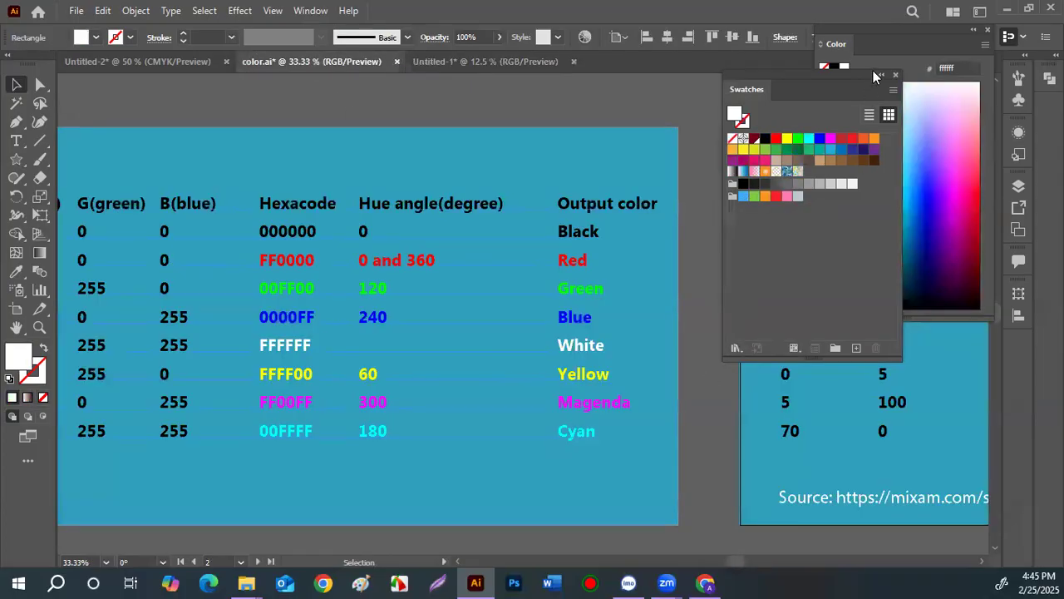
left_click(894, 75)
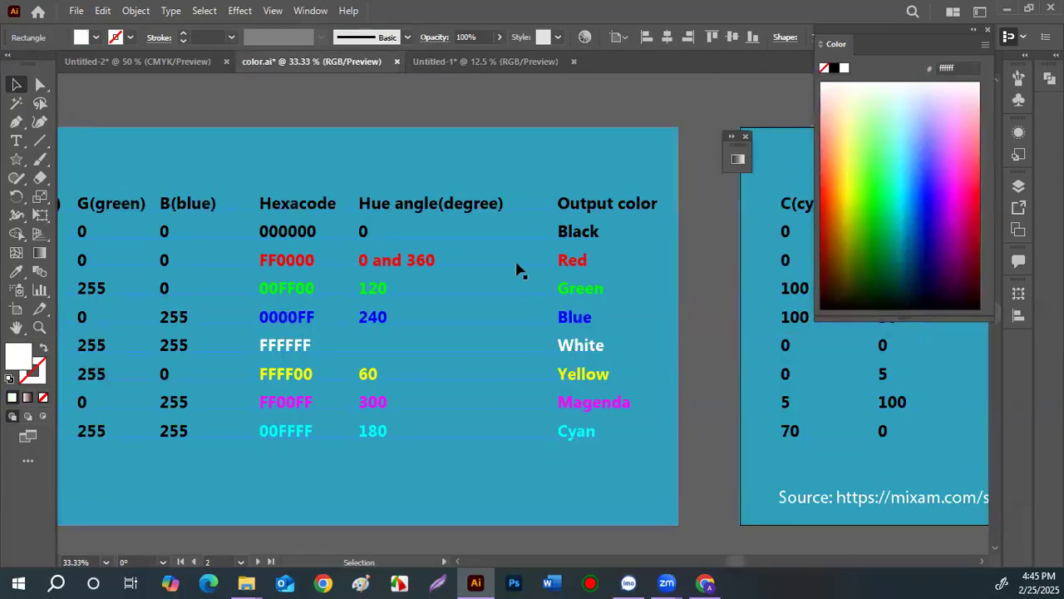
- Examine the CMYK color value chart and the RGB, hex code and hue angle chart
scroll(457, 249, "down", 1, "alt")
scroll(381, 270, "up", 1)
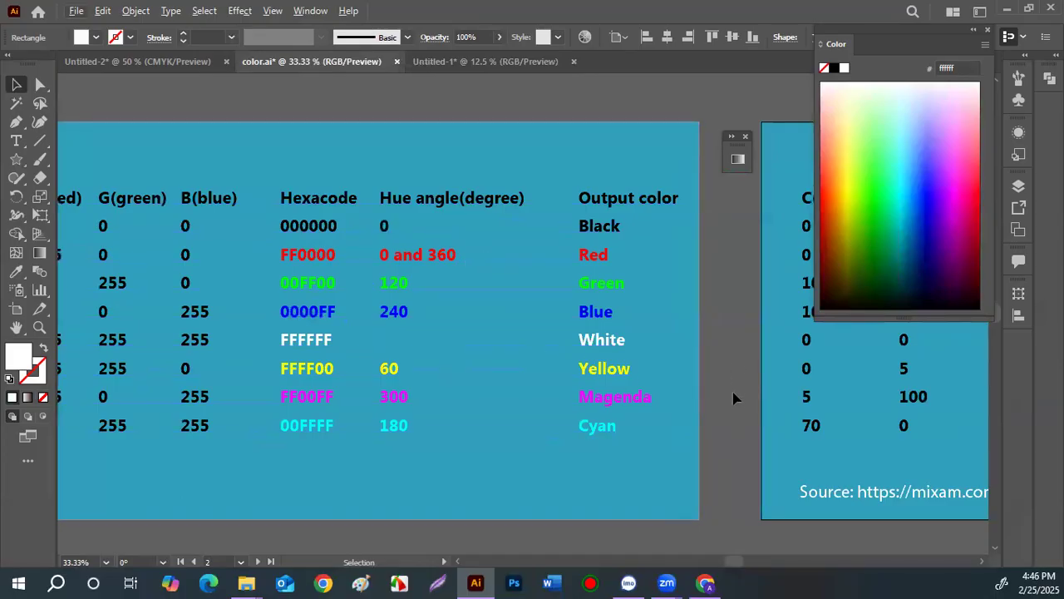
key("Return")
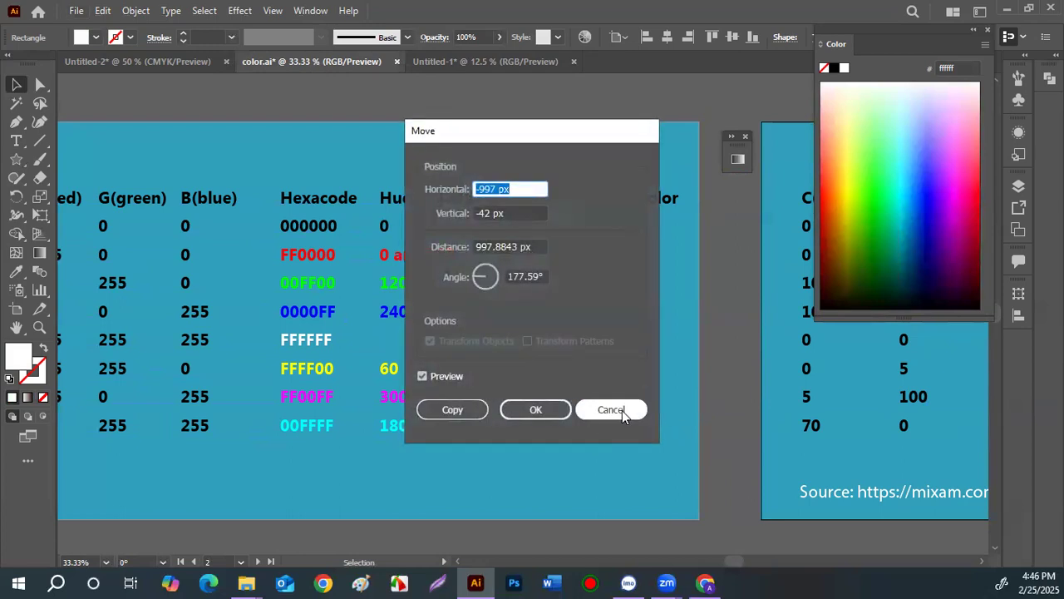
left_click(621, 410)
left_click_drag(758, 384, 141, 369)
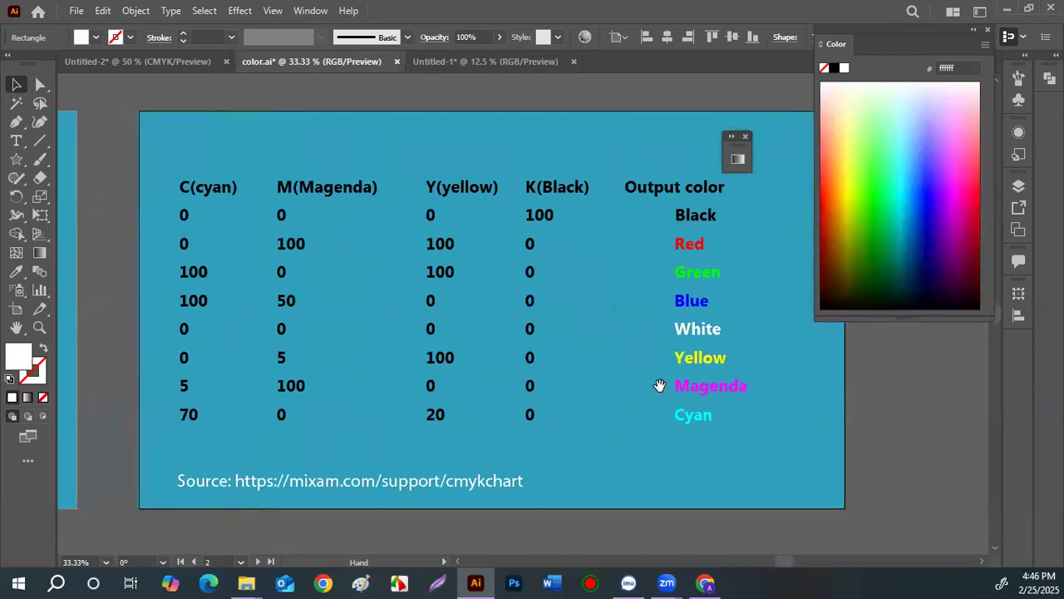
scroll(677, 366, "down", 2)
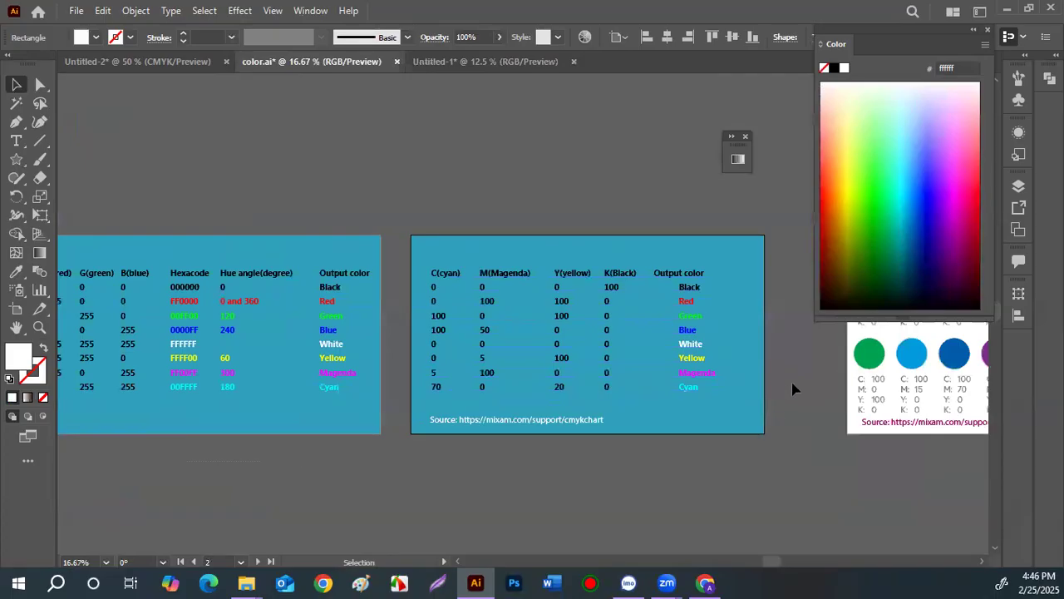
left_click_drag(815, 385, 756, 371)
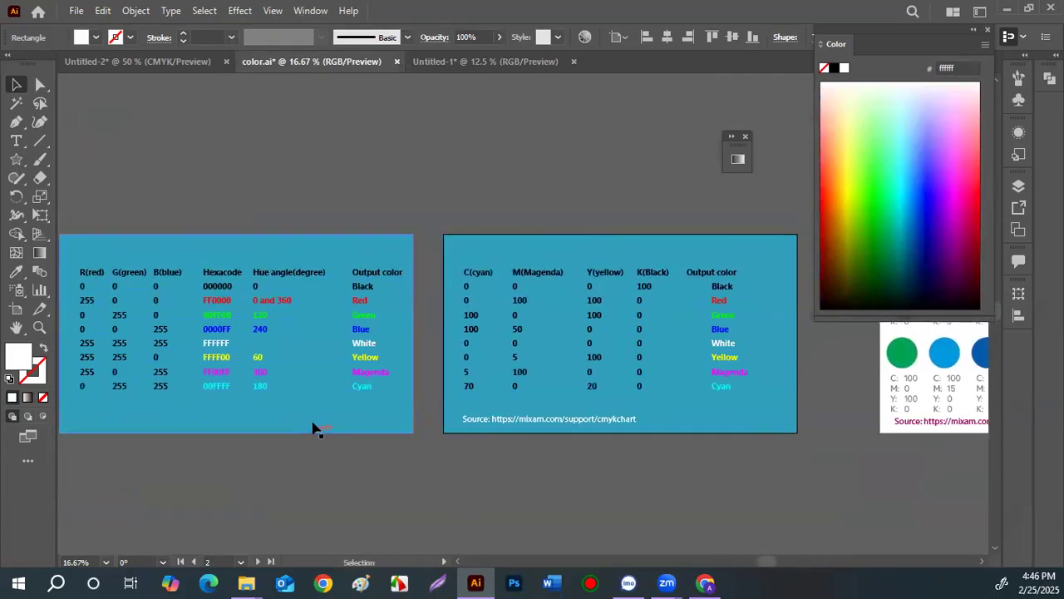
scroll(338, 426, "up", 1)
left_click_drag(465, 436, 617, 461)
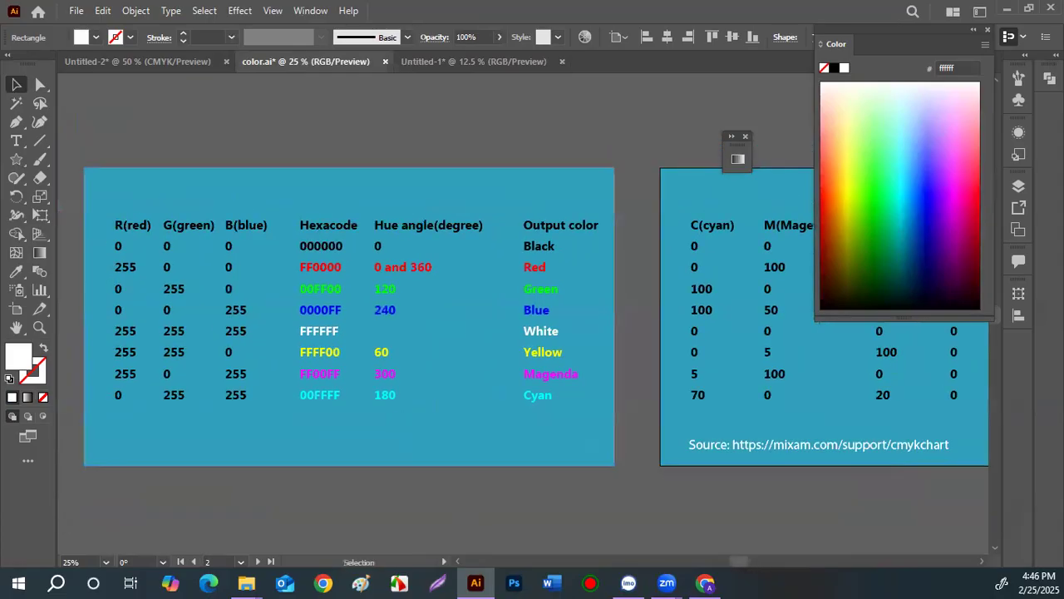